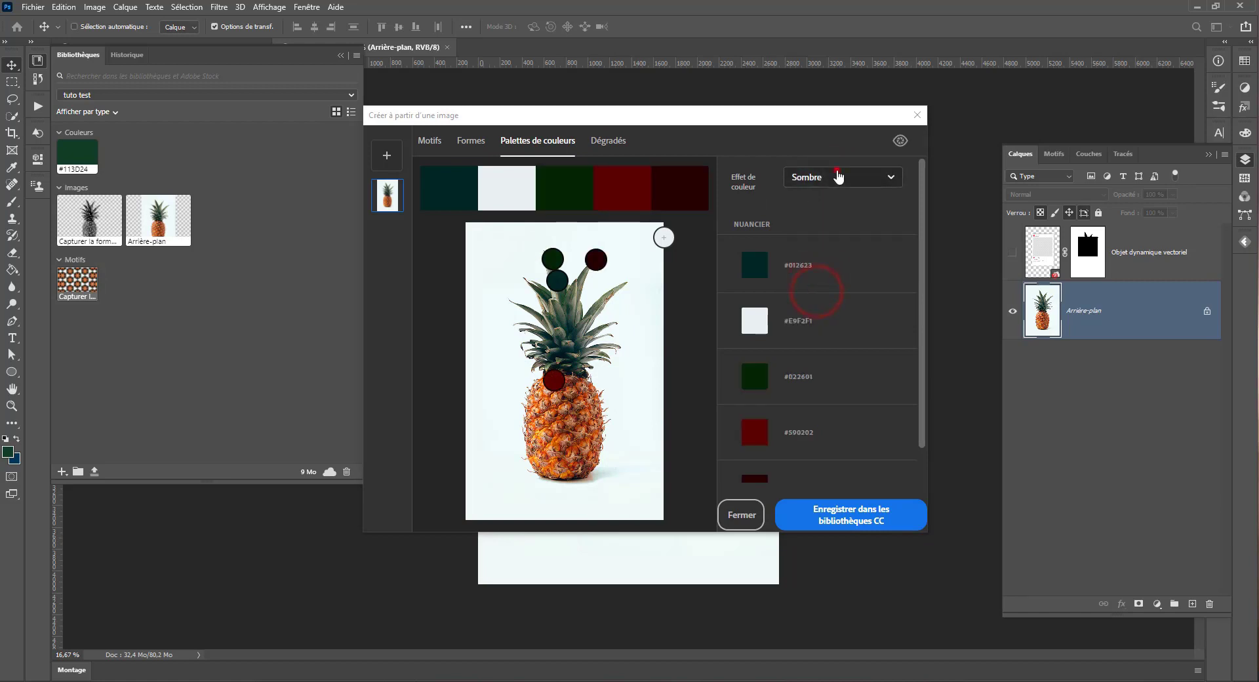
Step: Set the pineapple colour palette's effect to Coloré, move a sampling point onto the fruit's body, and select the first swatch
click(835, 175)
click(805, 209)
drag(554, 390, 580, 421)
click(800, 261)
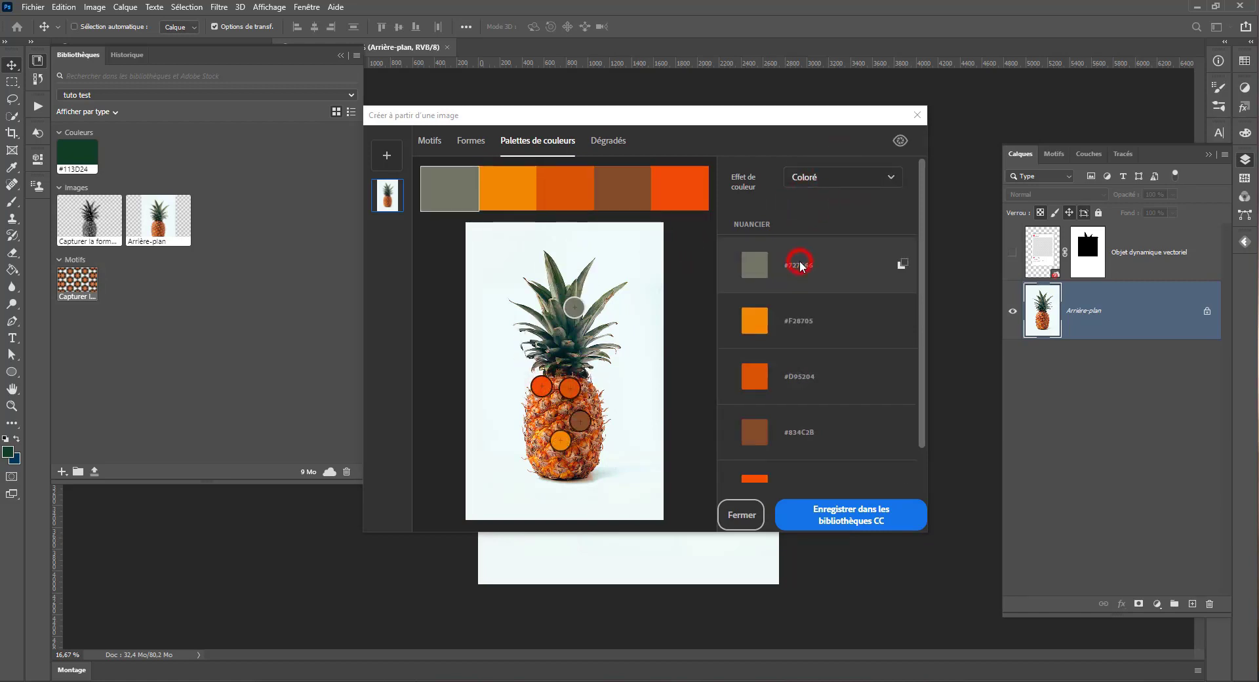
click(903, 321)
click(787, 257)
scroll(804, 435, down, 1)
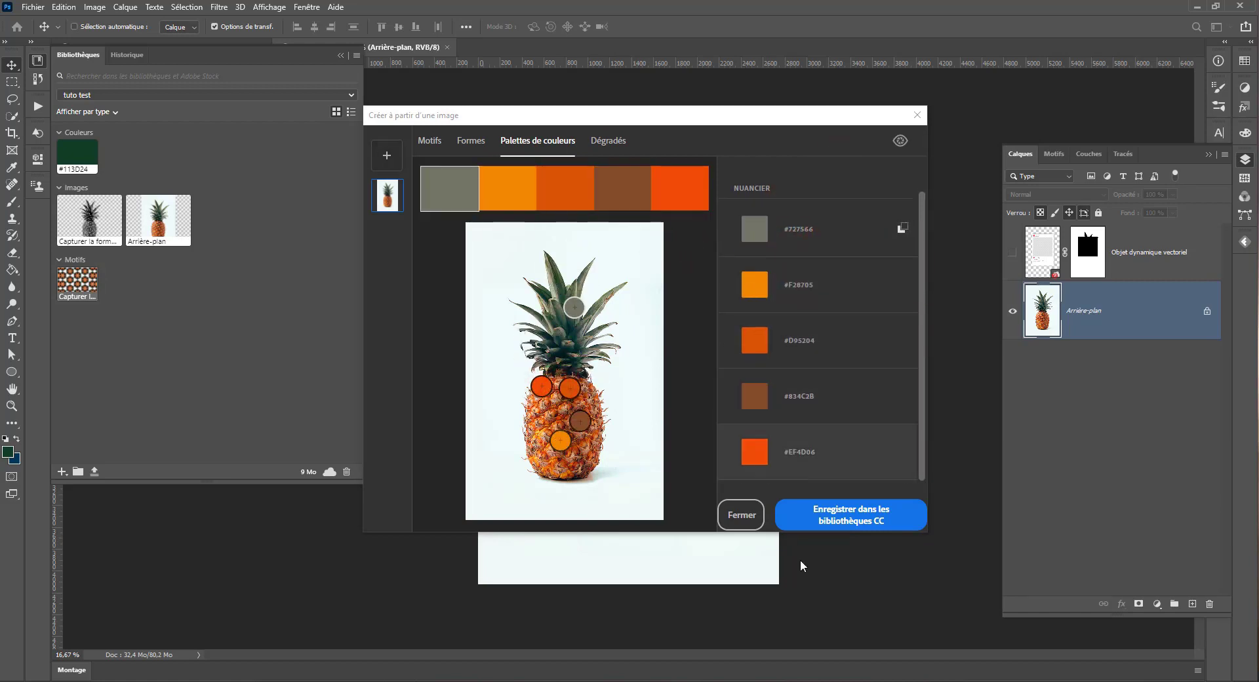
Step: Build a two-step gradient sampled from the pineapple's leaves and lower body, and save it to the library
click(602, 142)
drag(644, 384, 559, 463)
drag(475, 354, 553, 267)
mouse_move(560, 371)
mouse_down()
mouse_move(565, 381)
mouse_move(564, 369)
mouse_up()
drag(749, 190, 726, 188)
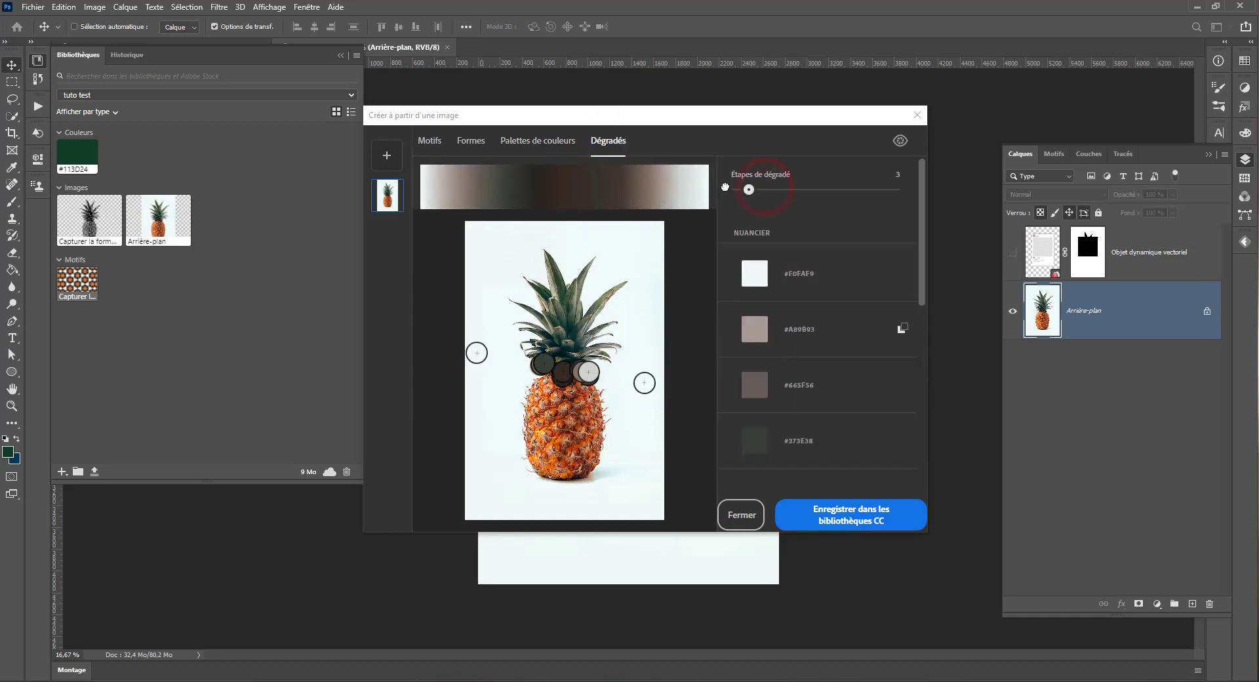
mouse_move(470, 343)
mouse_down()
mouse_move(459, 341)
mouse_move(566, 453)
mouse_up()
click(840, 528)
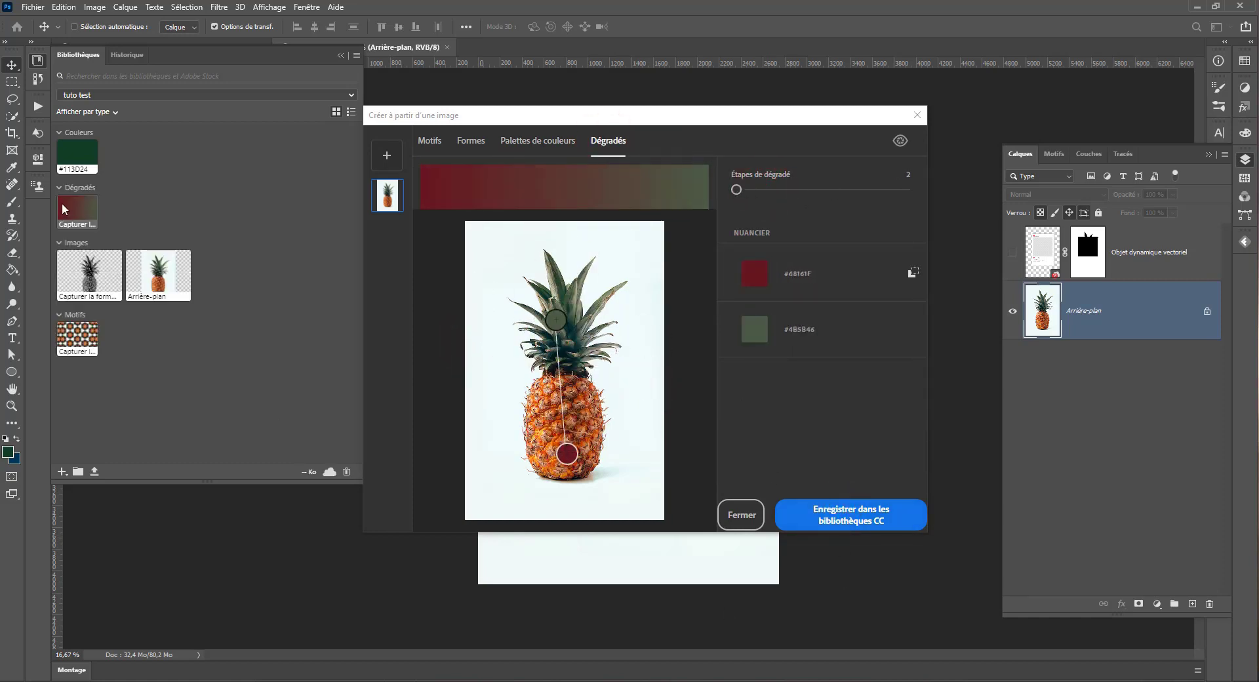
Step: Load the street vendor photo as another capture source and preview its shape and pattern without saving anything
click(387, 156)
click(516, 158)
scroll(604, 388, down, 3)
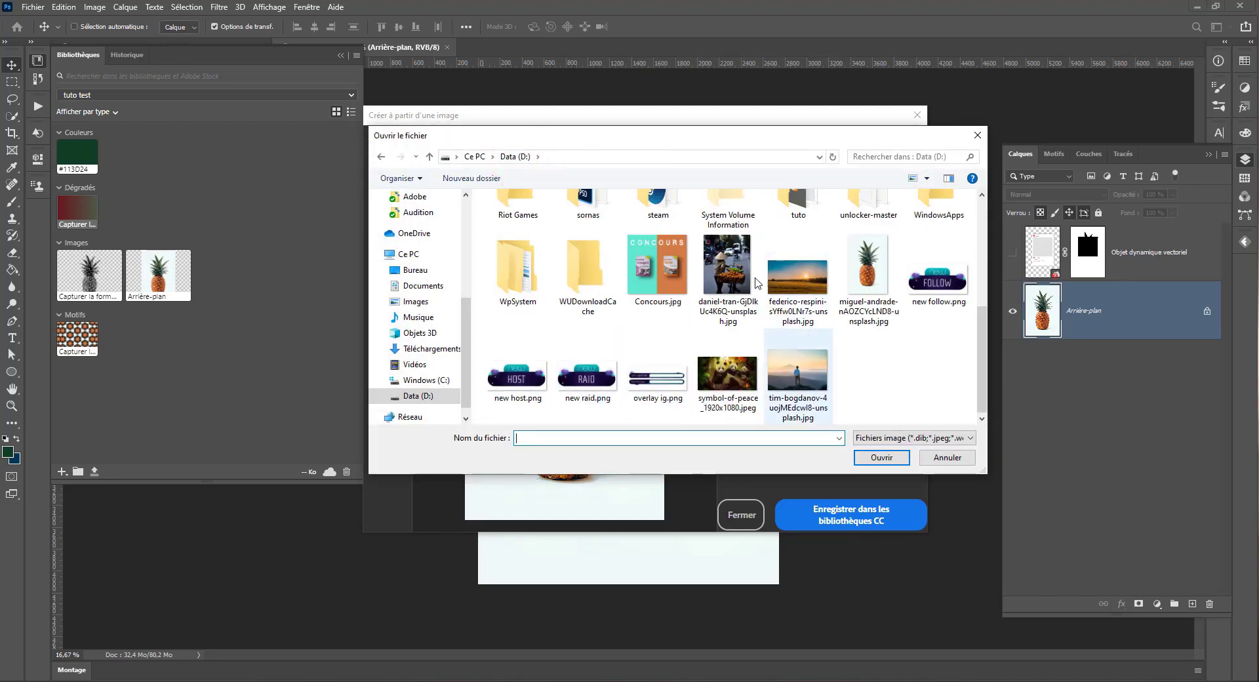
double_click(868, 270)
click(471, 141)
click(430, 140)
click(900, 140)
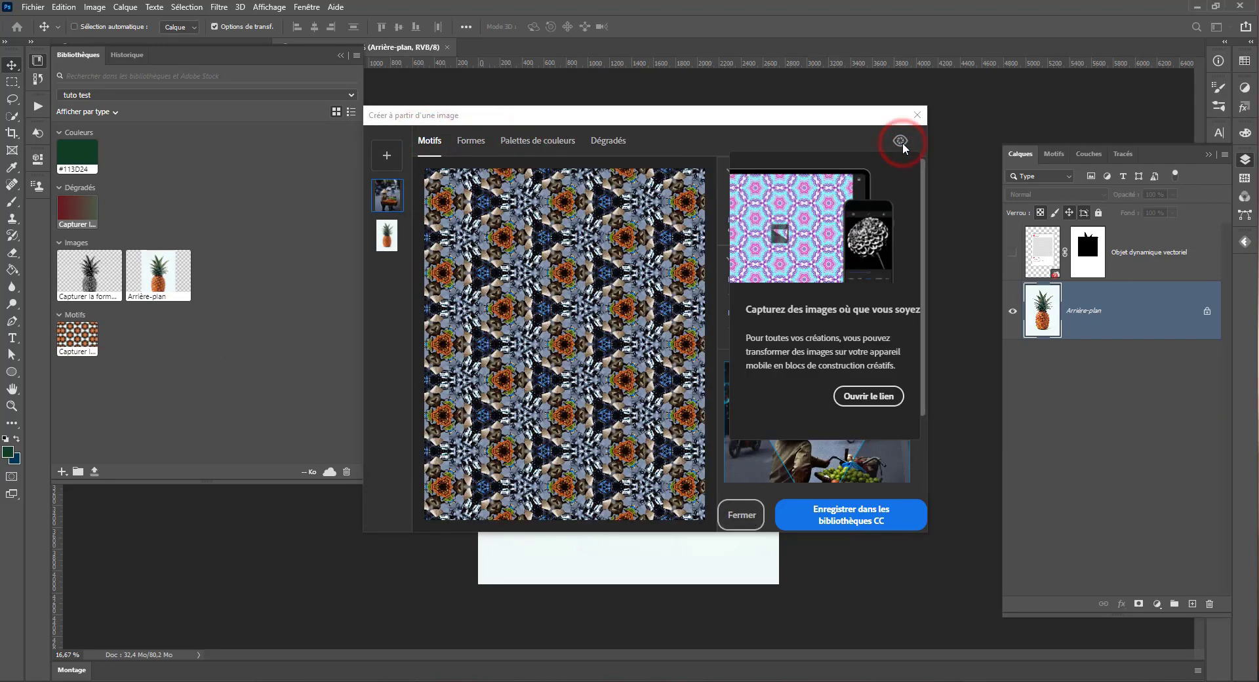
click(727, 518)
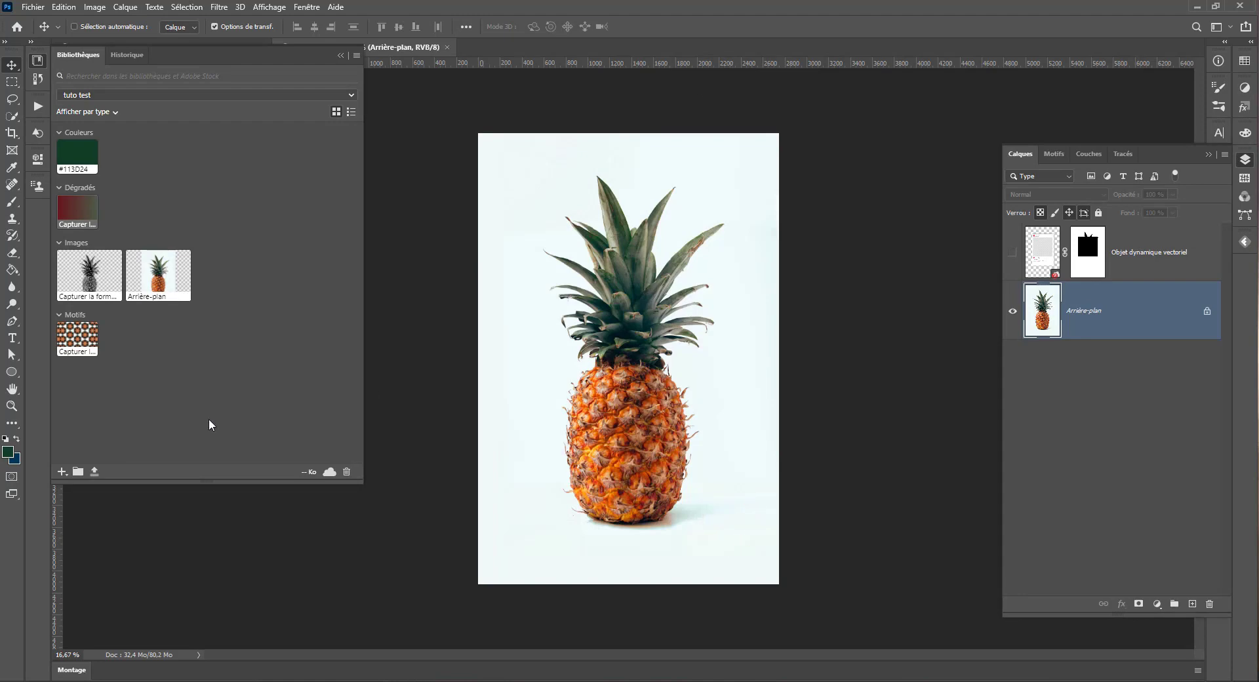
Step: Place the captured black-and-white pineapple shape from the library in the lower-left corner of the pineapple image
drag(70, 272, 521, 533)
key(Return)
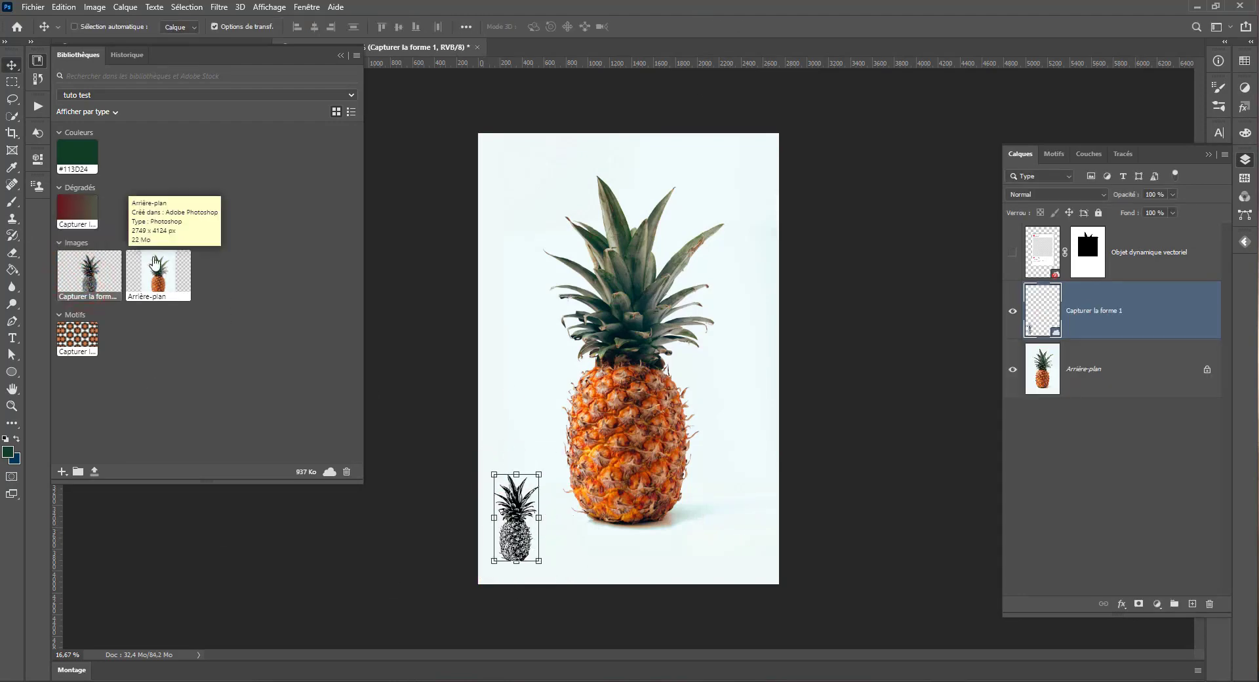
Step: Try the captured pattern as a fill layer with a 134.26° angle and 352% scale
click(77, 336)
drag(581, 206, 636, 234)
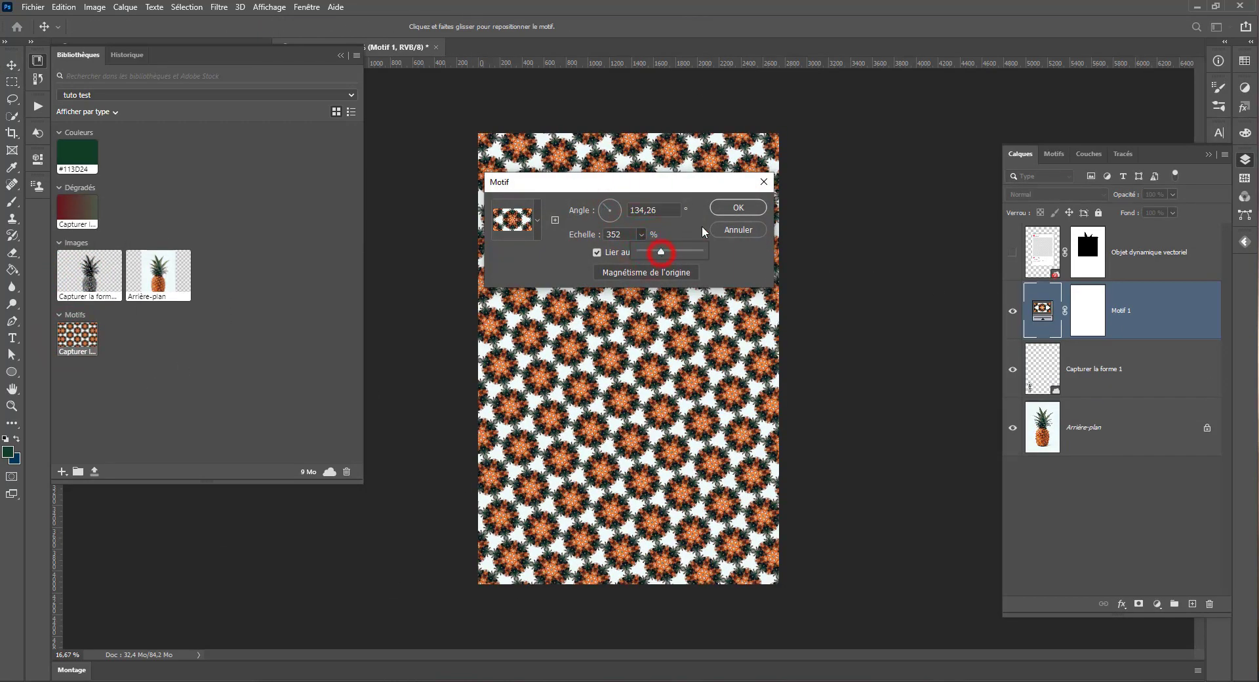
key(Return)
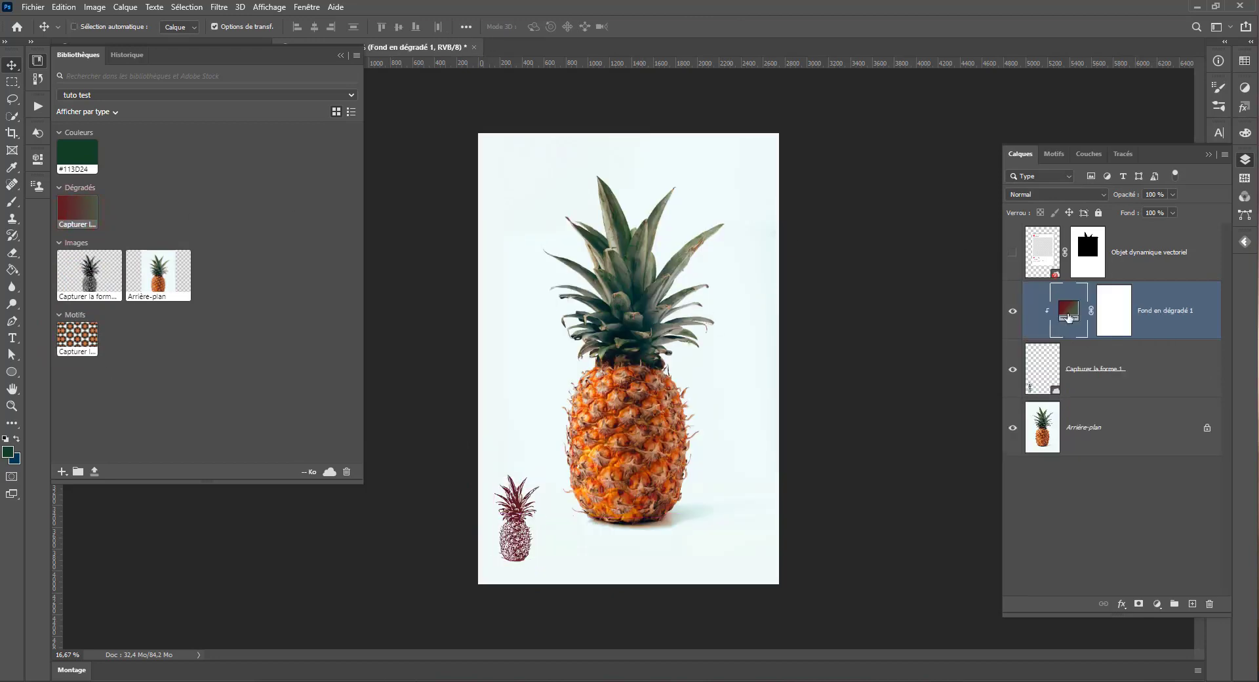
Step: Try another scale on the gradient fill, release its clipping mask, and delete the gradient layer
double_click(1065, 313)
click(260, 257)
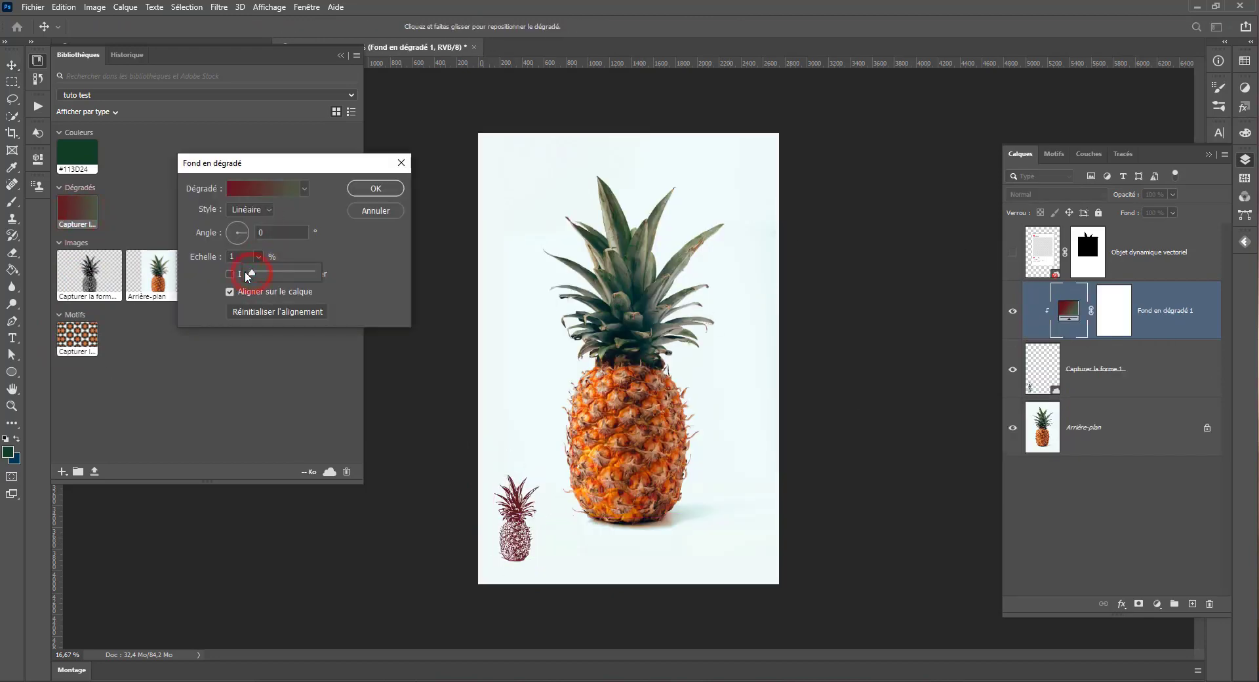
drag(288, 278, 290, 278)
click(394, 188)
alt+click(1063, 338)
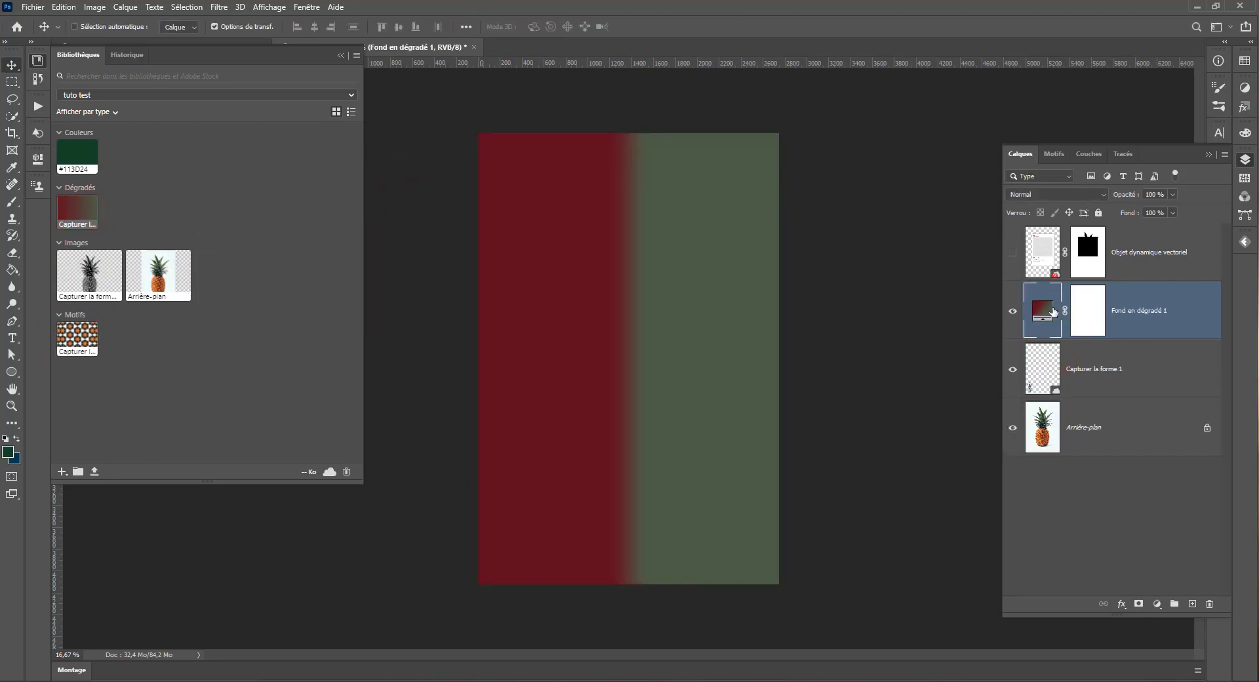
click(1204, 595)
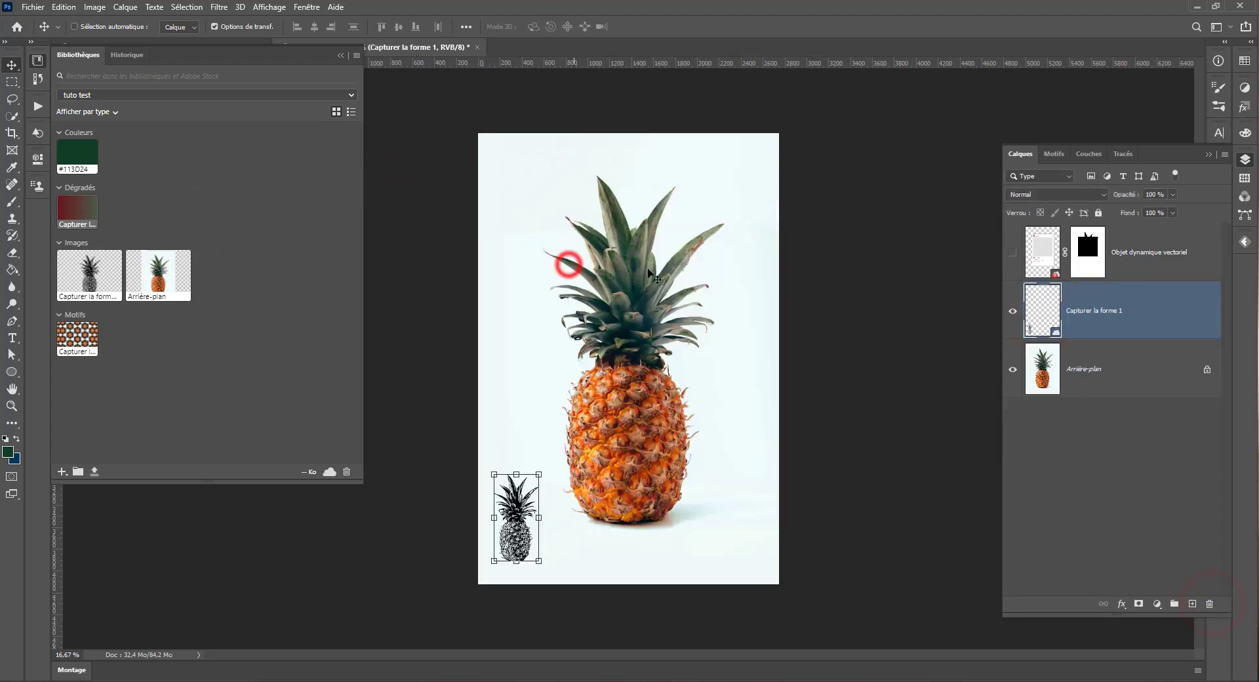
Step: Start capturing a shape from the Anabella image in the Sans titre-1-Récupéré.psdc document
click(67, 46)
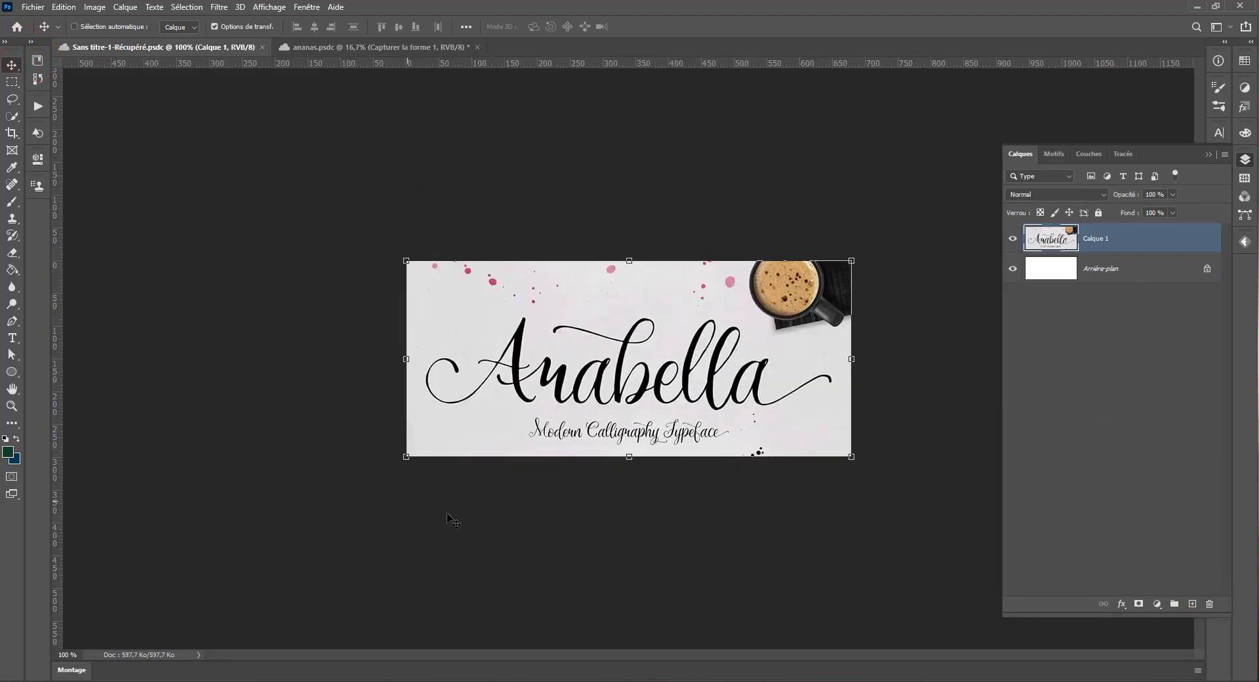
click(37, 61)
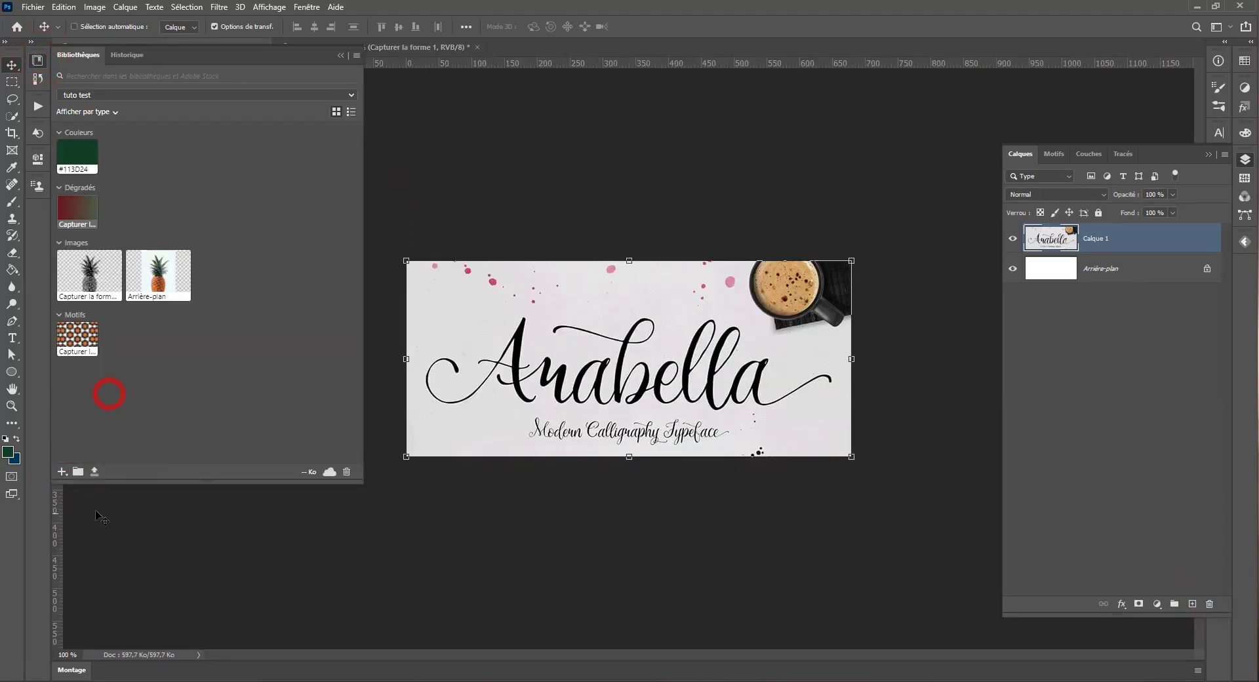
click(459, 186)
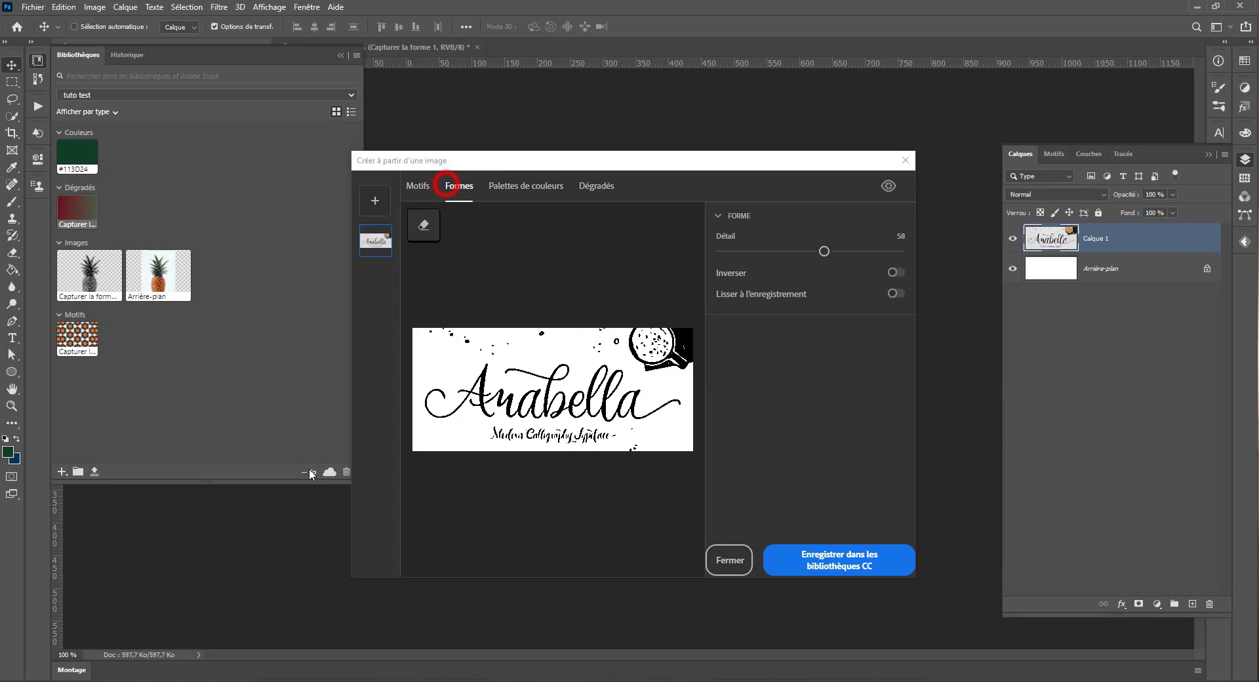
Step: Set the shape's detail to 92 and erase the coffee cup, splatters and subtitle around the Anabella lettering
click(423, 221)
mouse_move(824, 249)
mouse_down()
mouse_move(904, 250)
mouse_move(885, 251)
mouse_up()
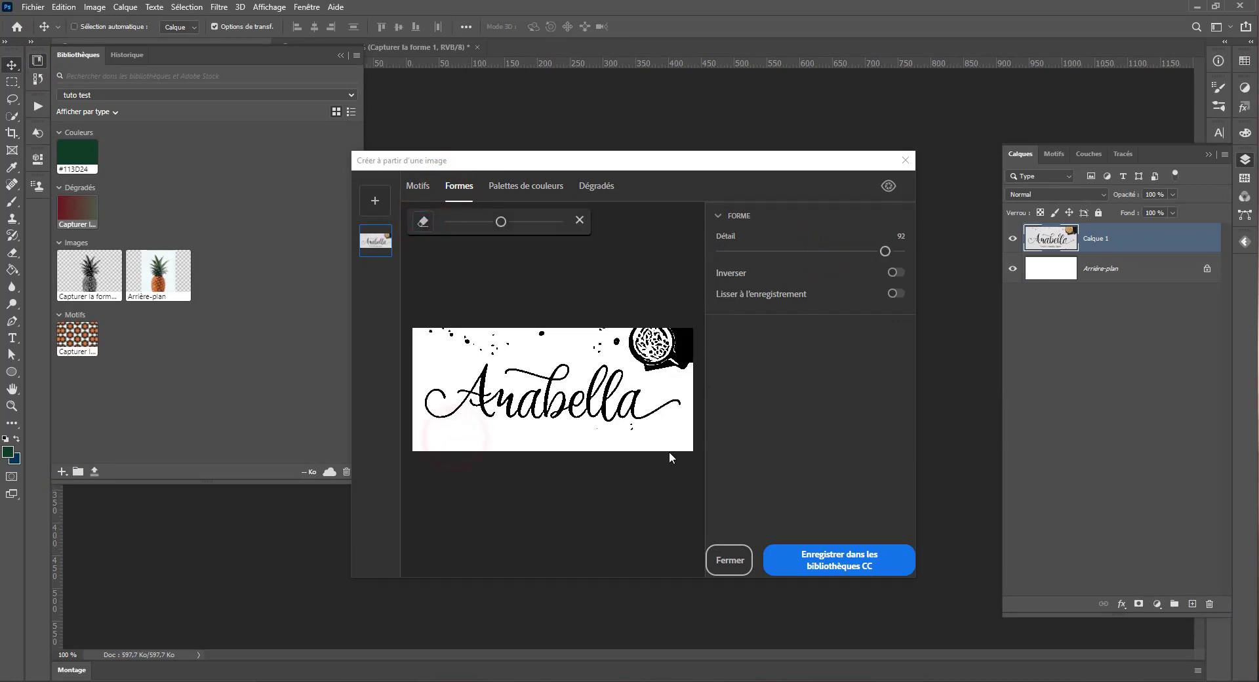
mouse_move(655, 312)
mouse_down()
mouse_move(608, 317)
mouse_move(691, 357)
mouse_move(432, 339)
mouse_up()
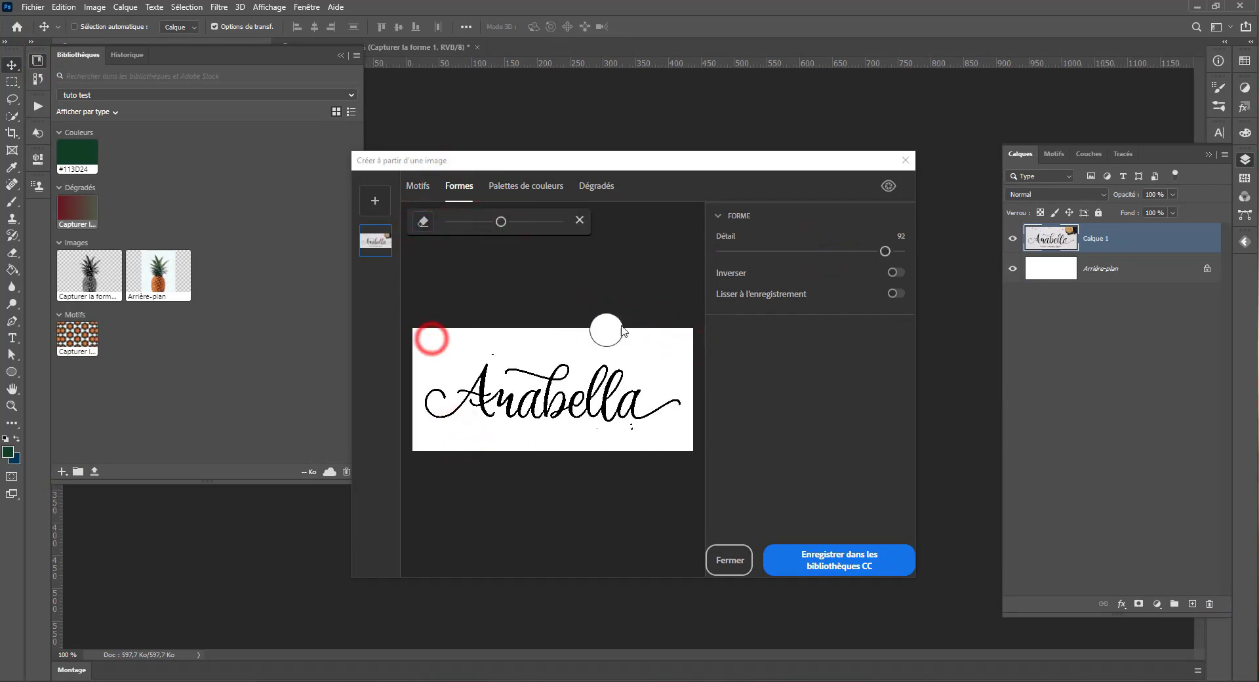
drag(500, 221, 467, 222)
click(620, 426)
Step: Raise the lettering shape's detail to 100 and save it to the library
drag(884, 251, 896, 251)
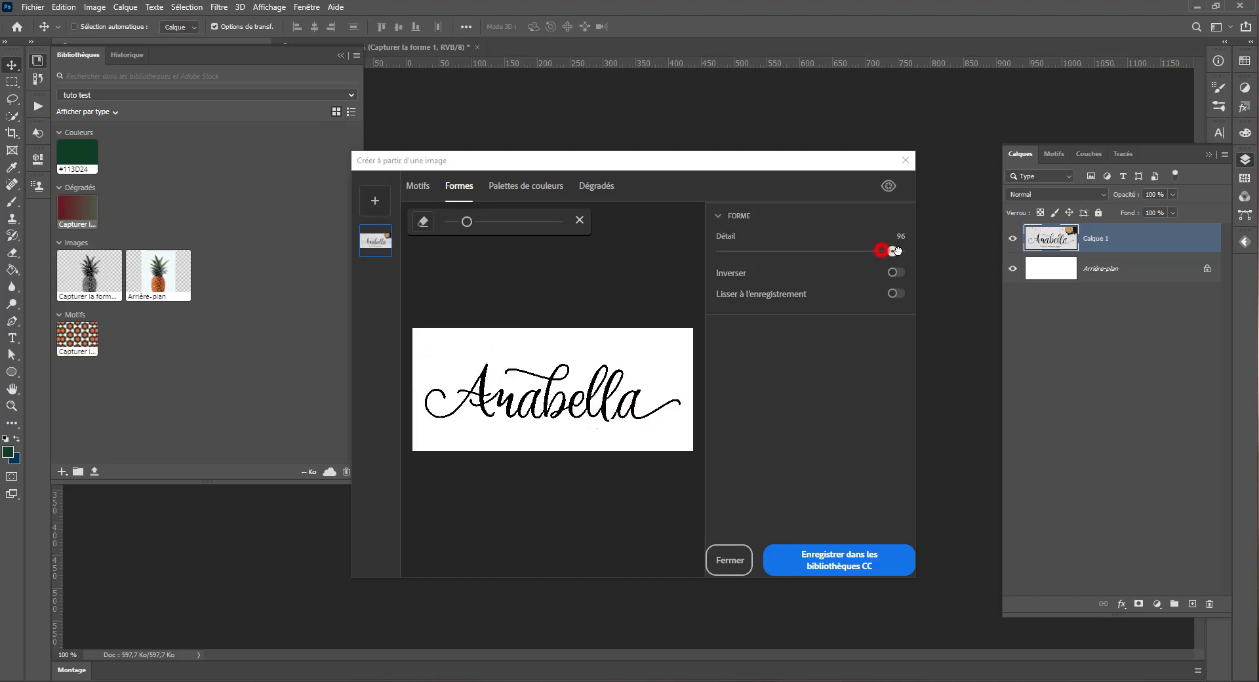
click(420, 221)
click(839, 559)
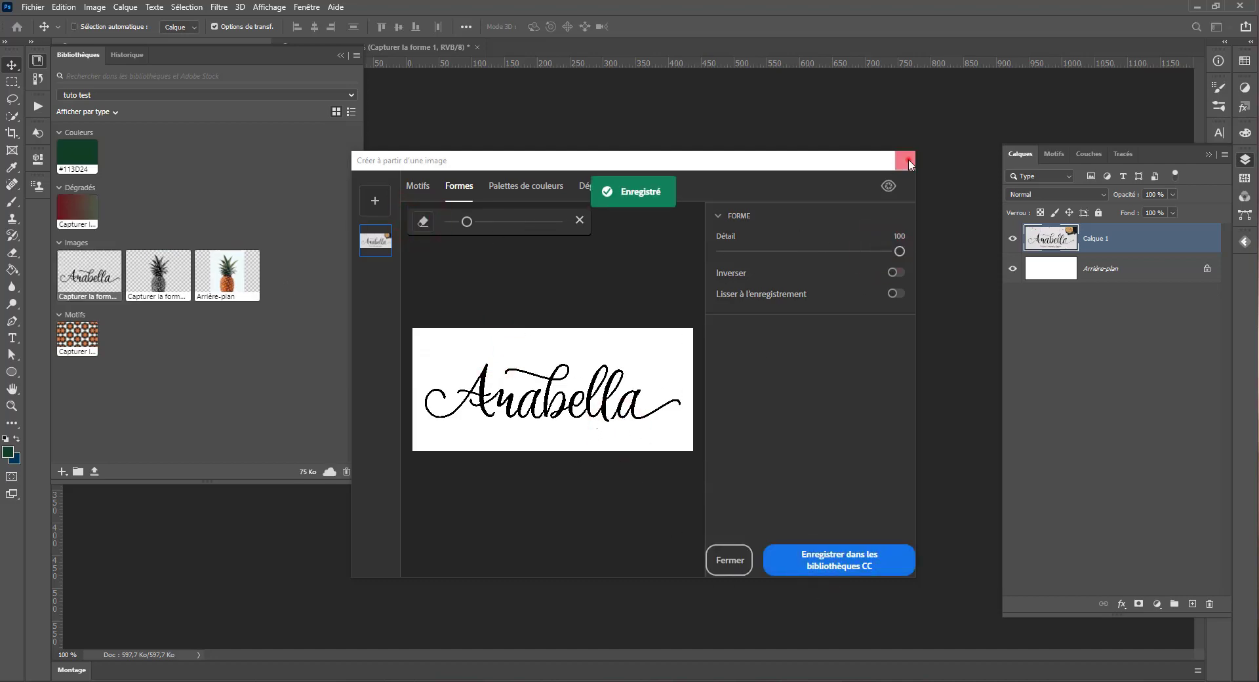
click(908, 160)
Step: Create a new blank portrait document and place the captured Anabella lettering from the library in it
click(35, 6)
click(51, 21)
click(860, 446)
drag(86, 279, 633, 363)
key(Return)
scroll(631, 394, up, 2)
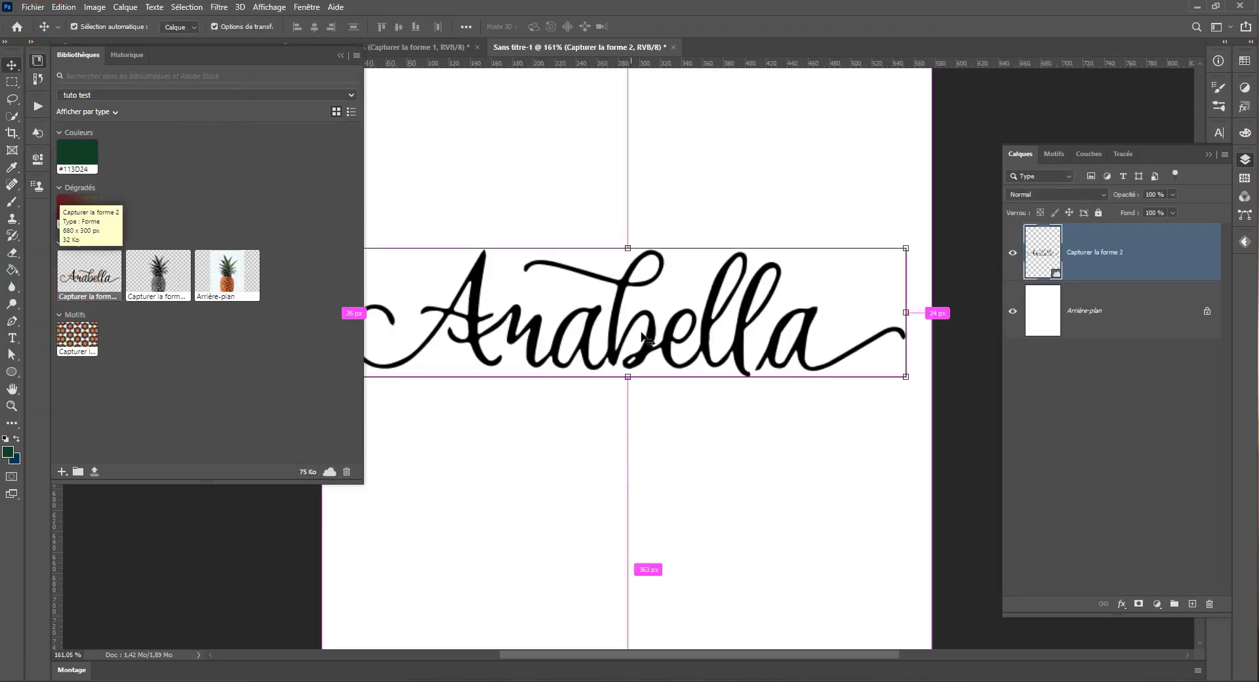
scroll(642, 325, up, 3)
scroll(642, 324, down, 3)
scroll(641, 324, down, 3)
Step: Place the captured pineapple shape from the library, scale it down, and centre it above the Anabella lettering
drag(149, 265, 639, 413)
drag(837, 590, 586, 213)
drag(518, 154, 637, 486)
drag(708, 544, 674, 493)
drag(610, 436, 637, 297)
key(Return)
scroll(616, 479, up, 6)
scroll(617, 480, down, 8)
Step: Check which elements of the new document can be added to the library and inspect its two shape layers
click(12, 81)
click(38, 61)
click(62, 467)
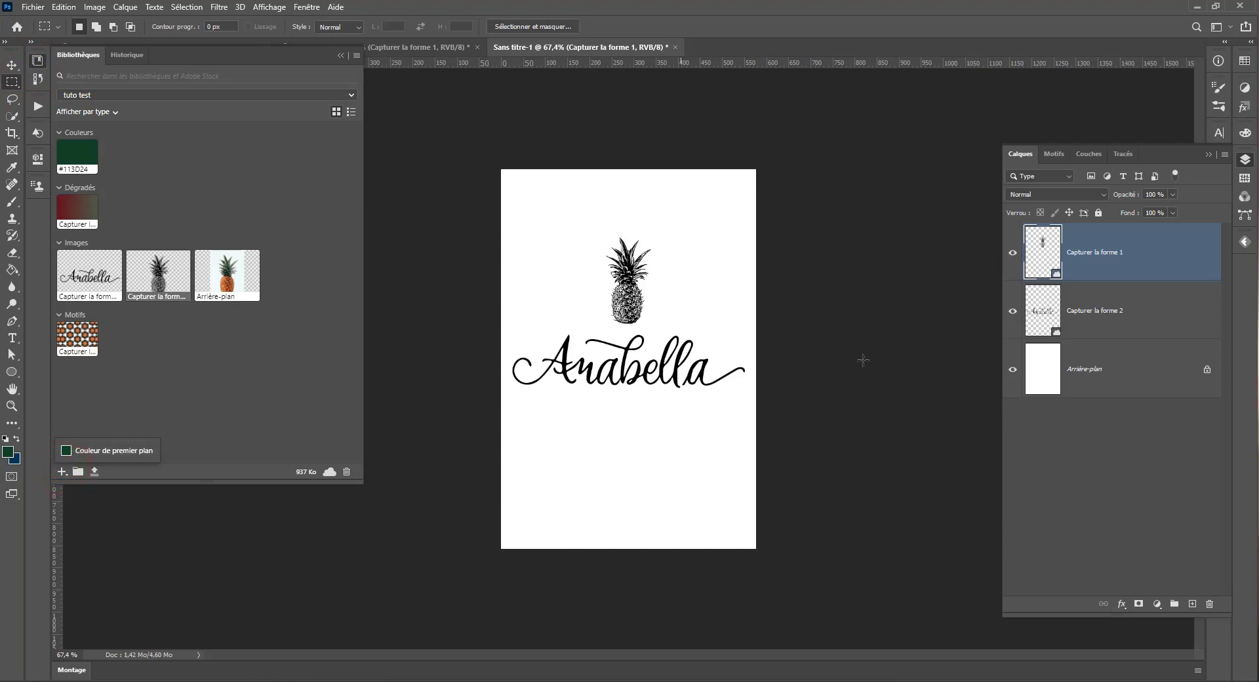
click(1059, 262)
click(1059, 316)
Step: Return to the ananas.psdc document and save it
click(424, 47)
key(ctrl+s)
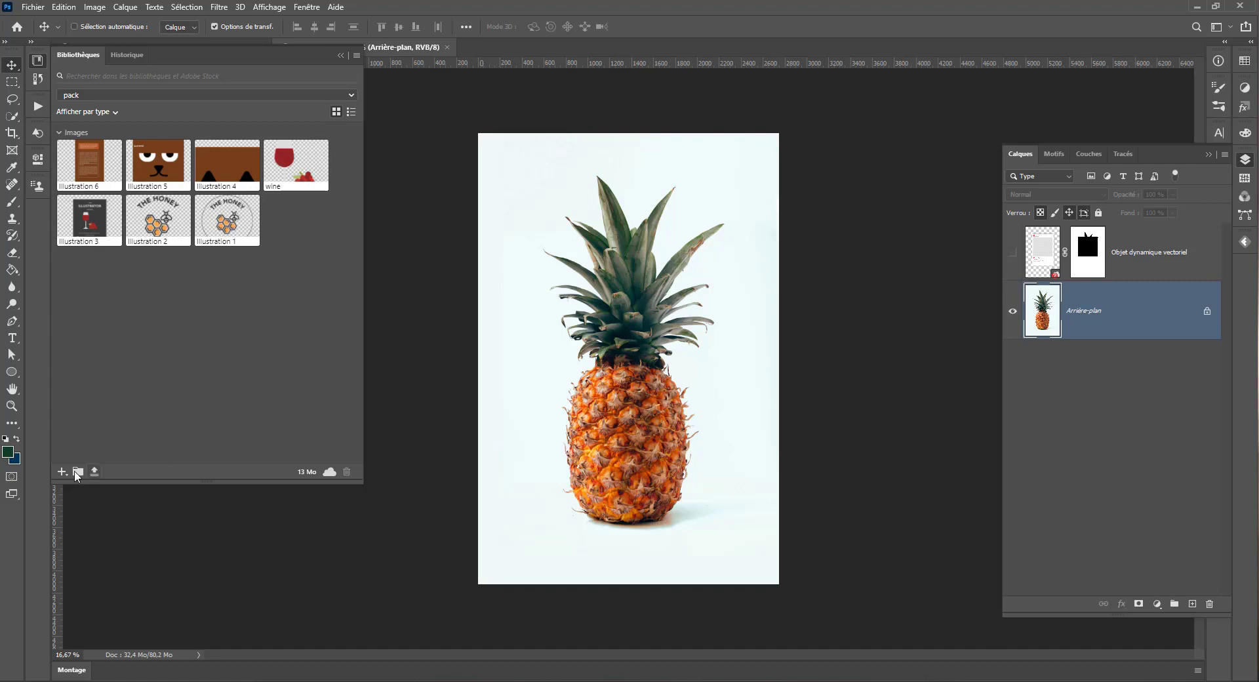
Step: Create a new library named "tuto test"
click(176, 96)
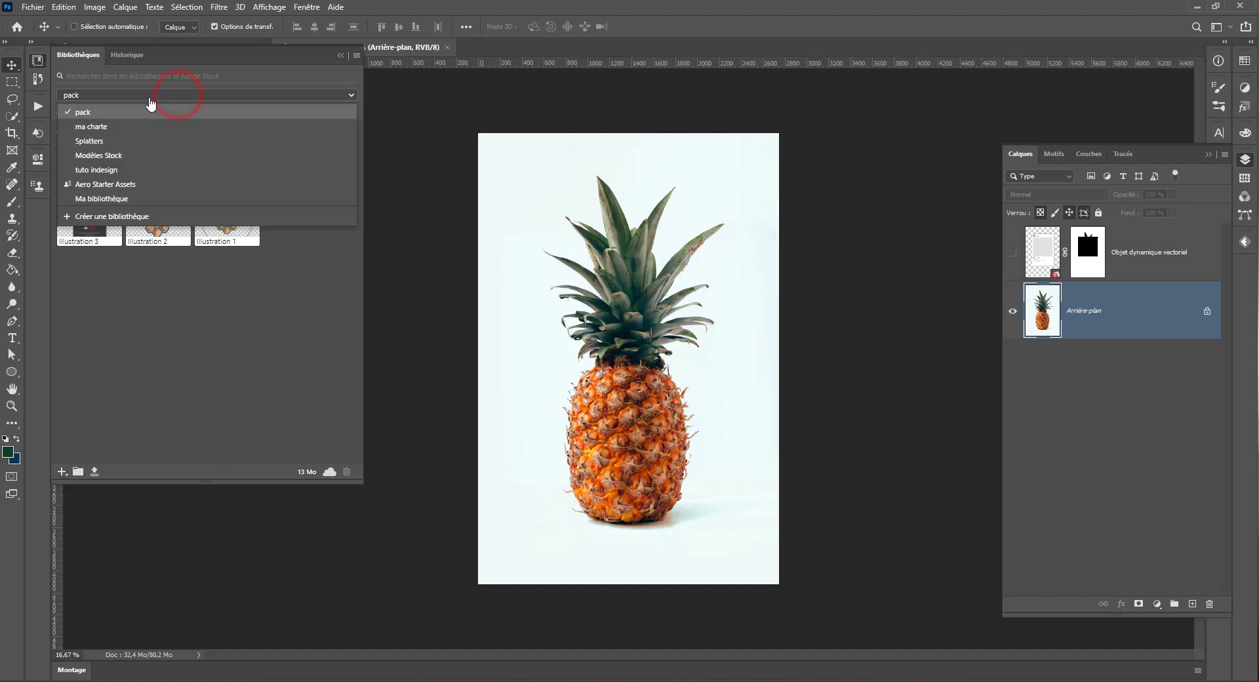
click(102, 216)
text(tuto test)
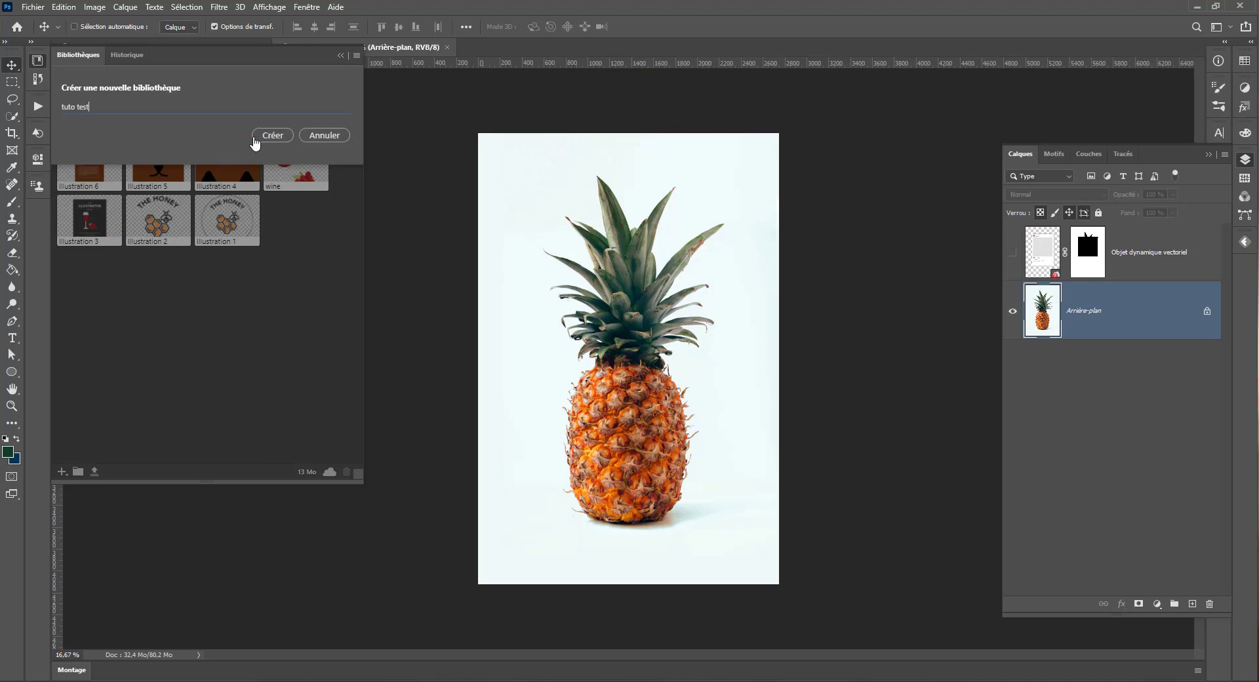
click(254, 137)
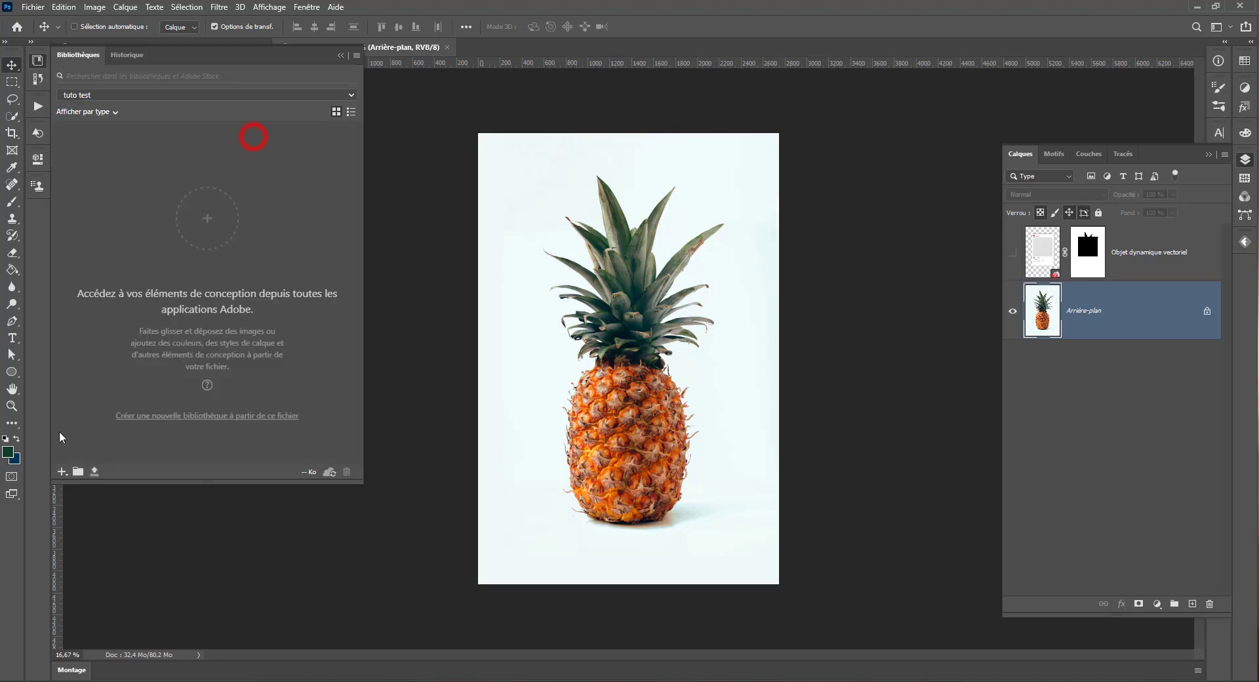
Step: Add the pineapple background layer as a graphic and the dark green foreground colour to the library
click(62, 472)
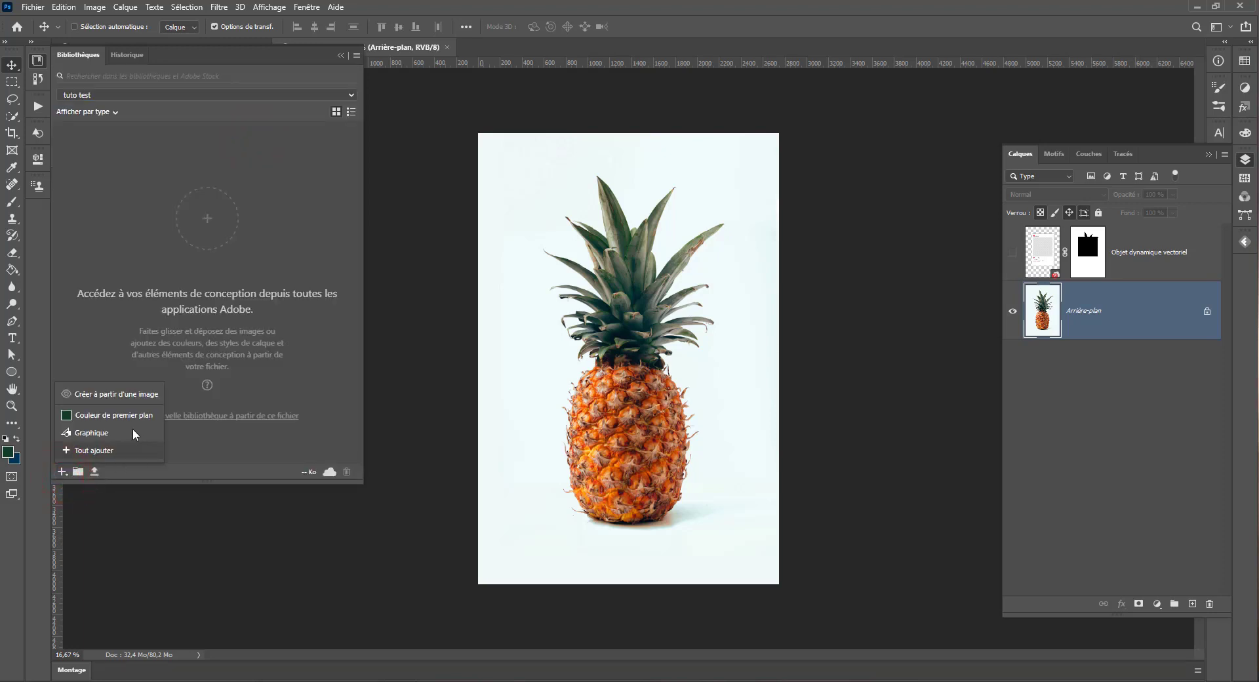
click(80, 432)
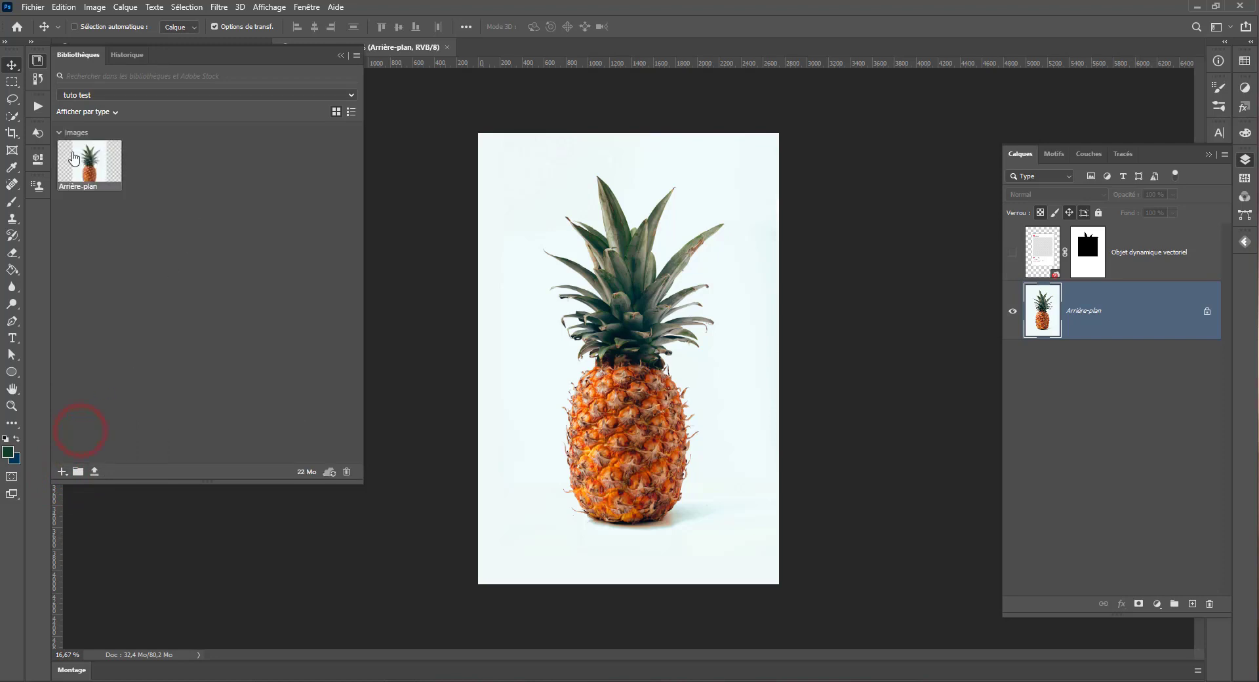
click(60, 471)
click(75, 418)
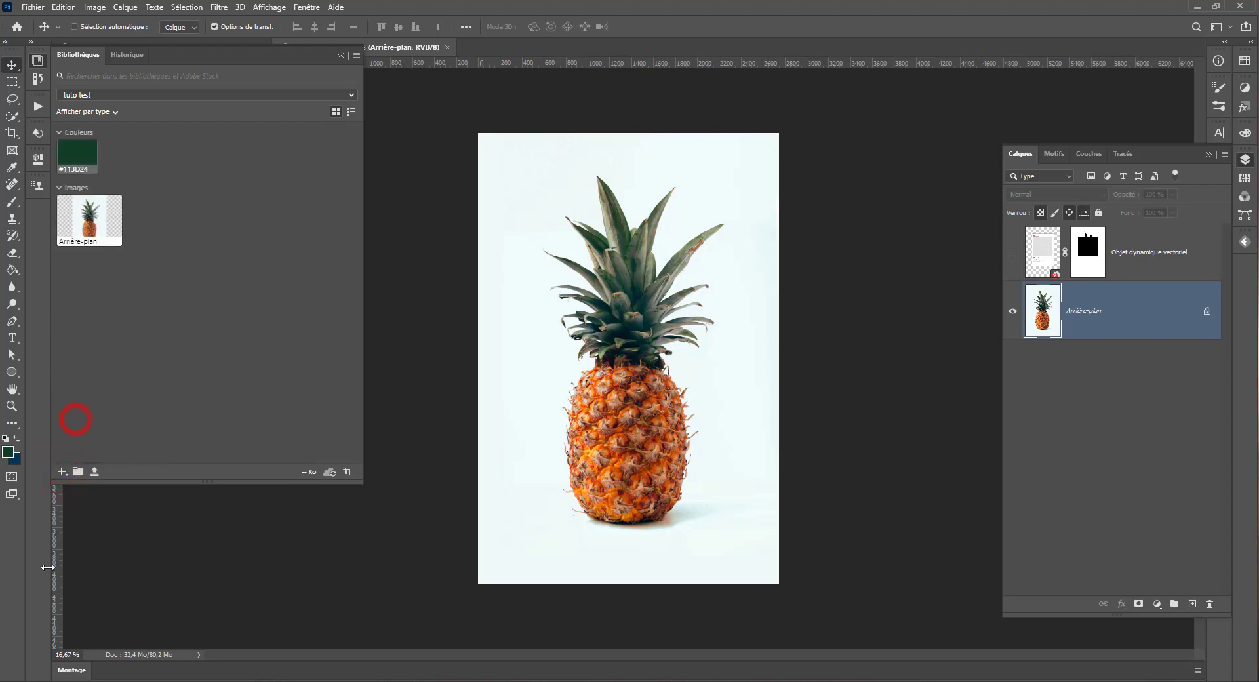
Step: Start creating library elements from the pineapple image and move the capture dialog slightly higher
click(61, 471)
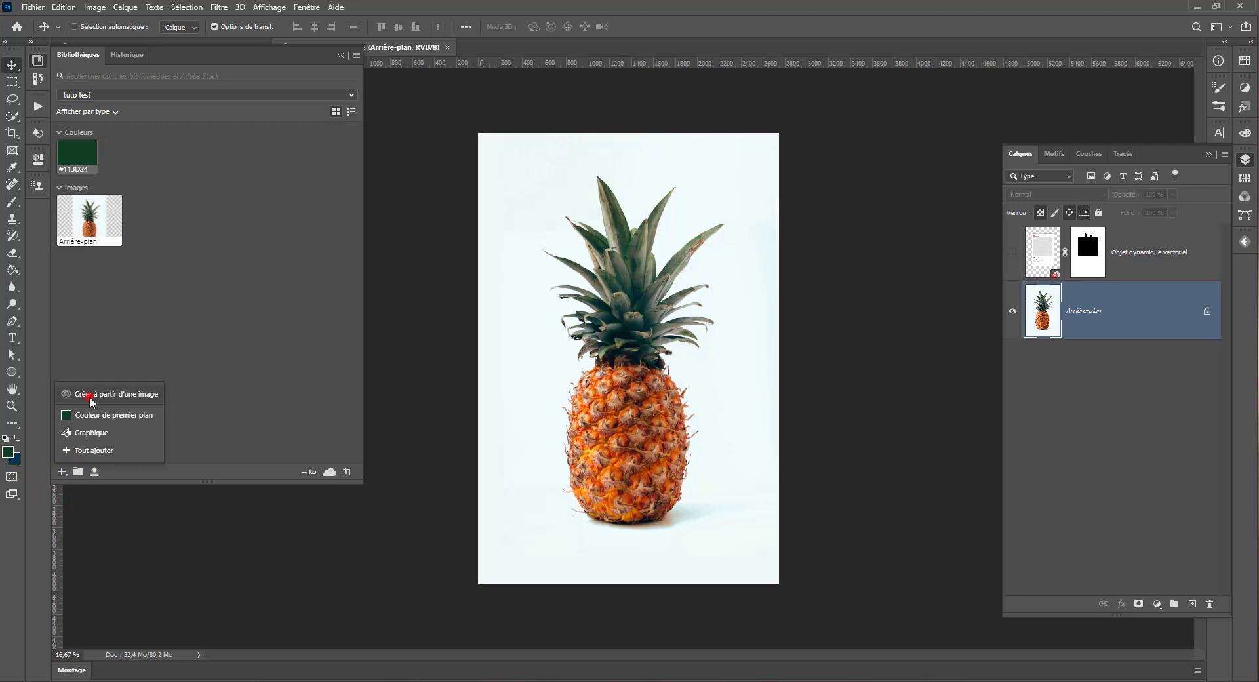
click(90, 396)
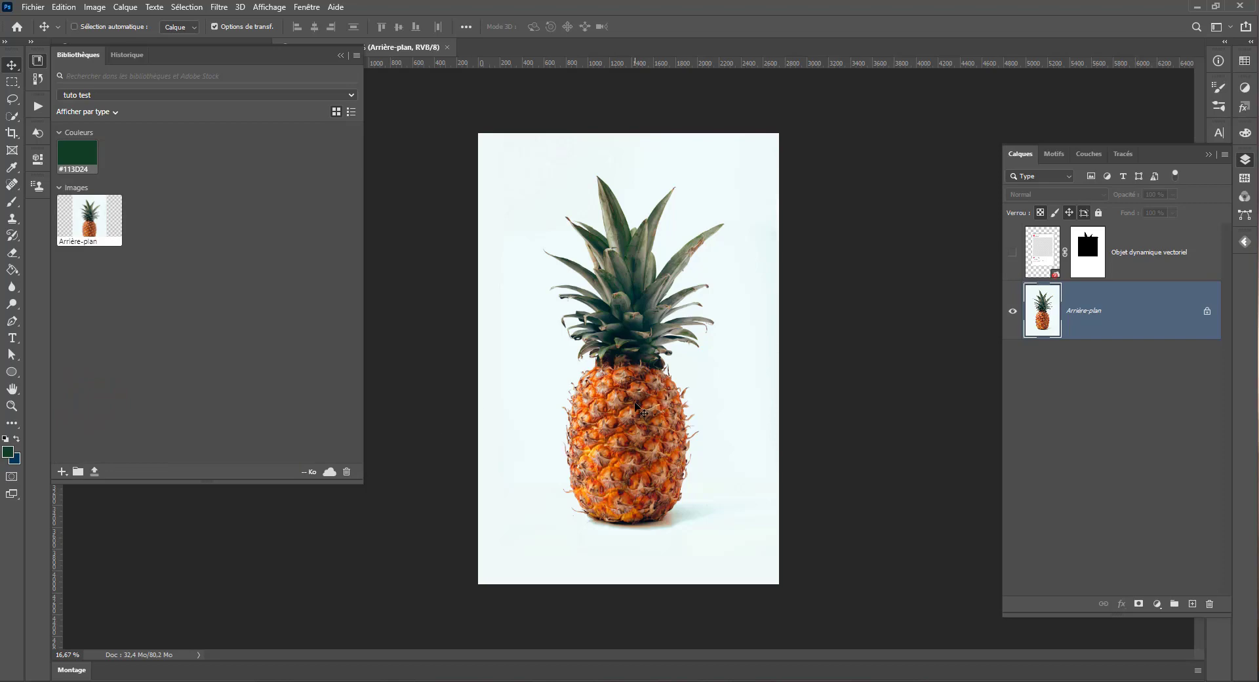
click(644, 305)
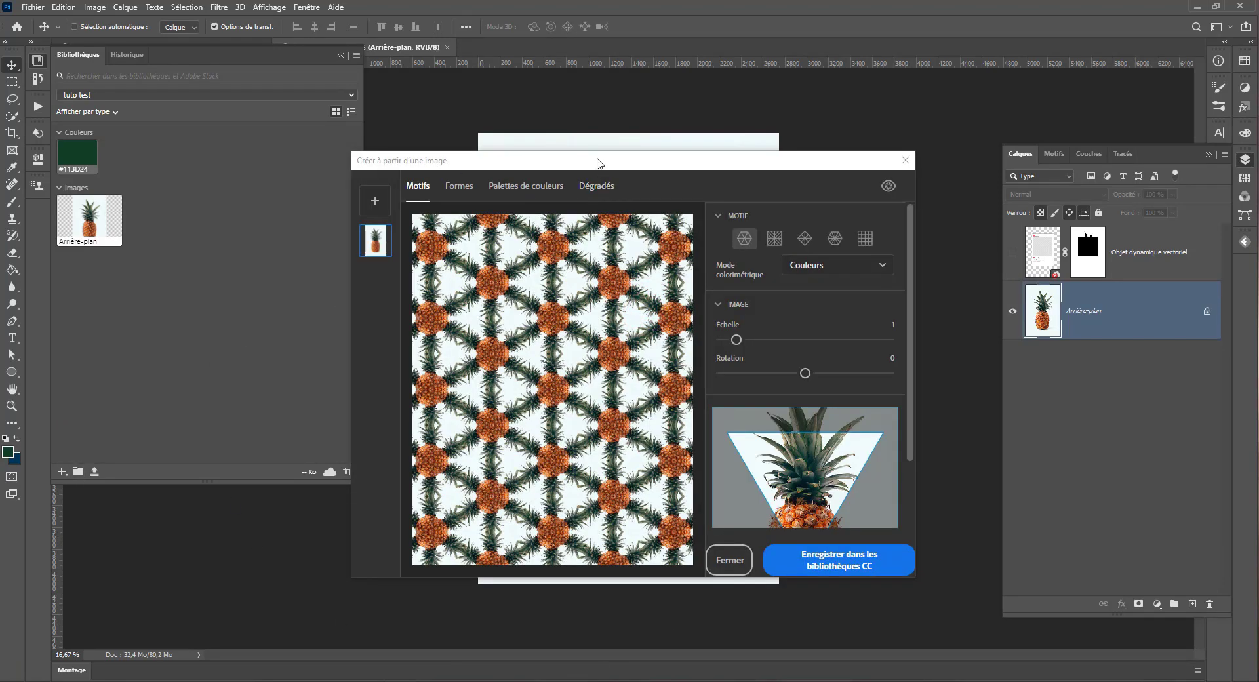
drag(598, 160, 610, 115)
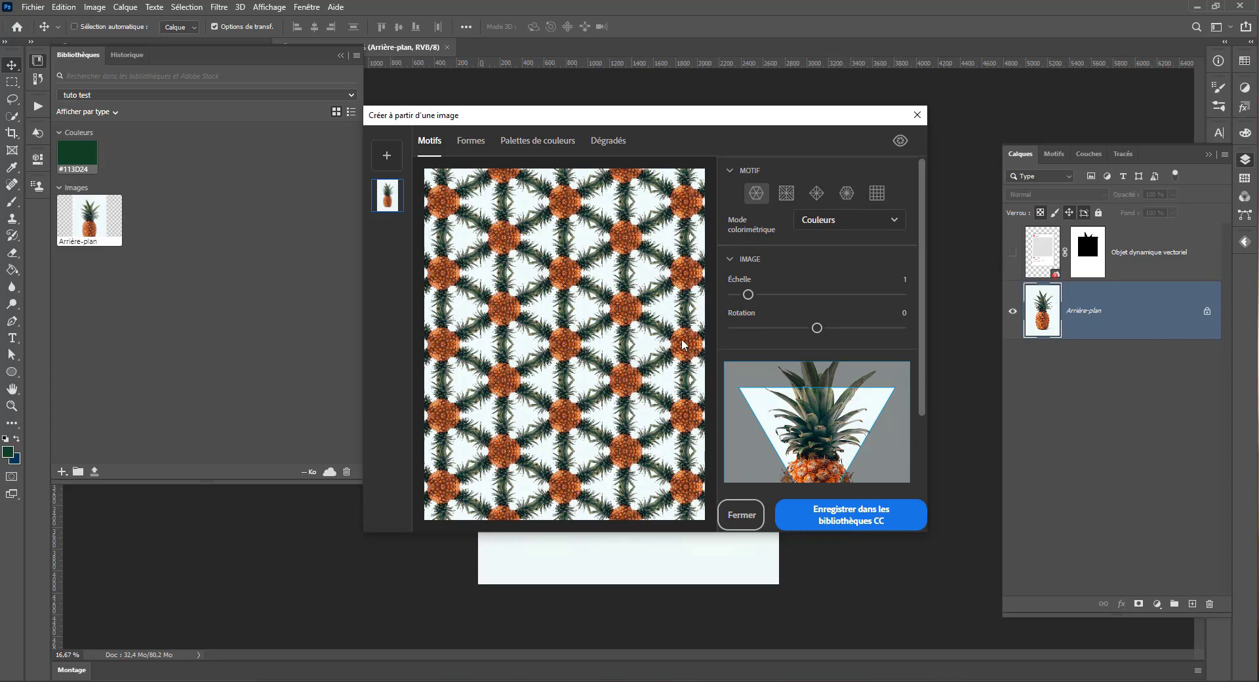
Step: Shift the pineapple image slightly upward beneath the triangular sampling area of the captured pattern
click(577, 260)
scroll(827, 441, down, 3)
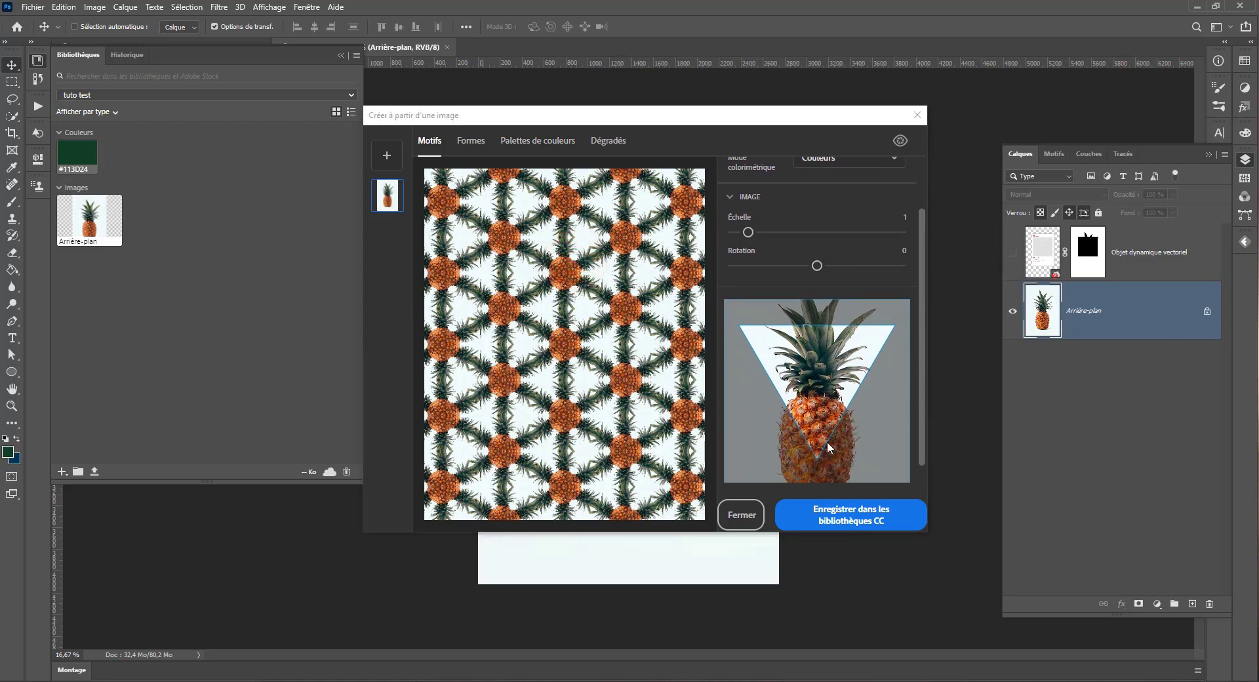
mouse_move(817, 364)
mouse_down()
mouse_move(817, 323)
mouse_move(815, 345)
mouse_up()
scroll(799, 352, up, 1)
scroll(802, 341, up, 2)
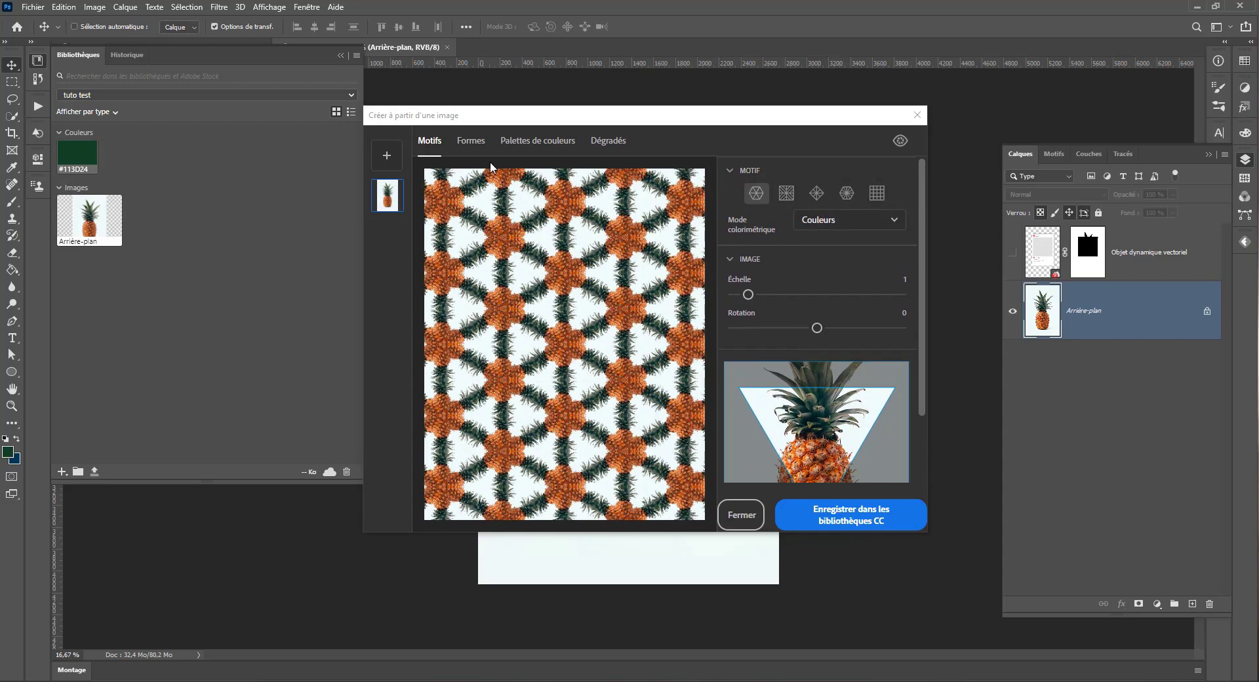
Step: Try the Niveaux de gris colour mode on the pattern and return it to Couleurs
click(832, 223)
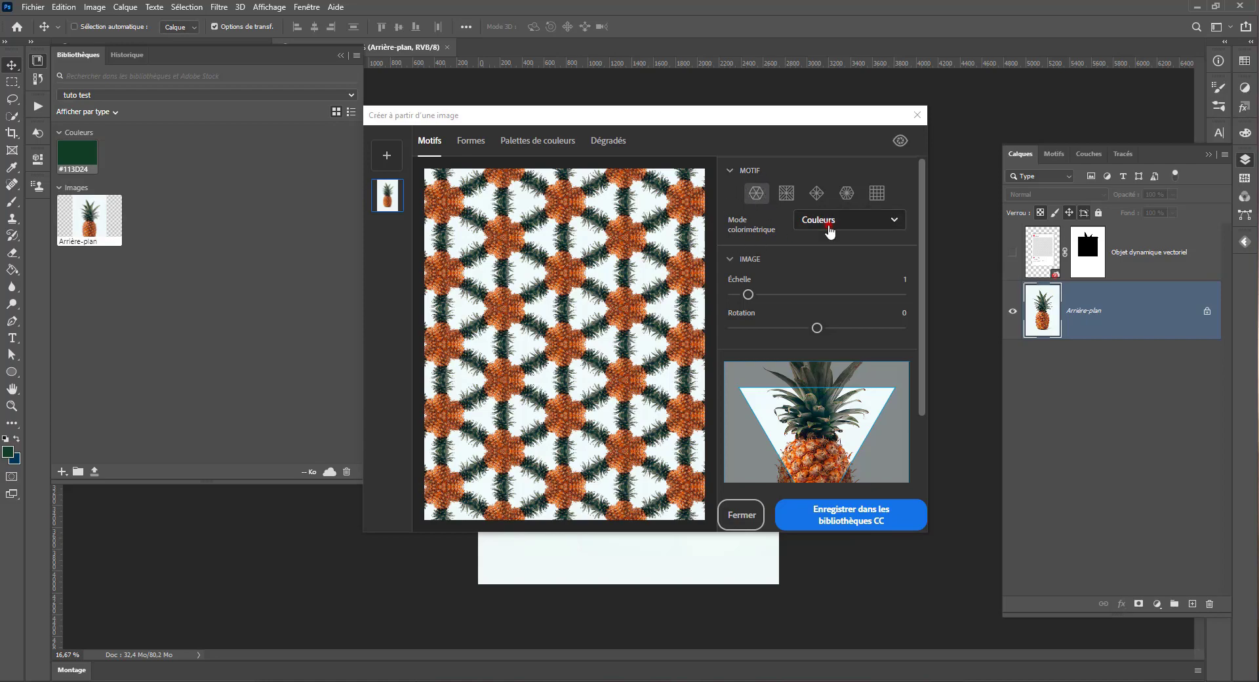
click(830, 272)
click(833, 226)
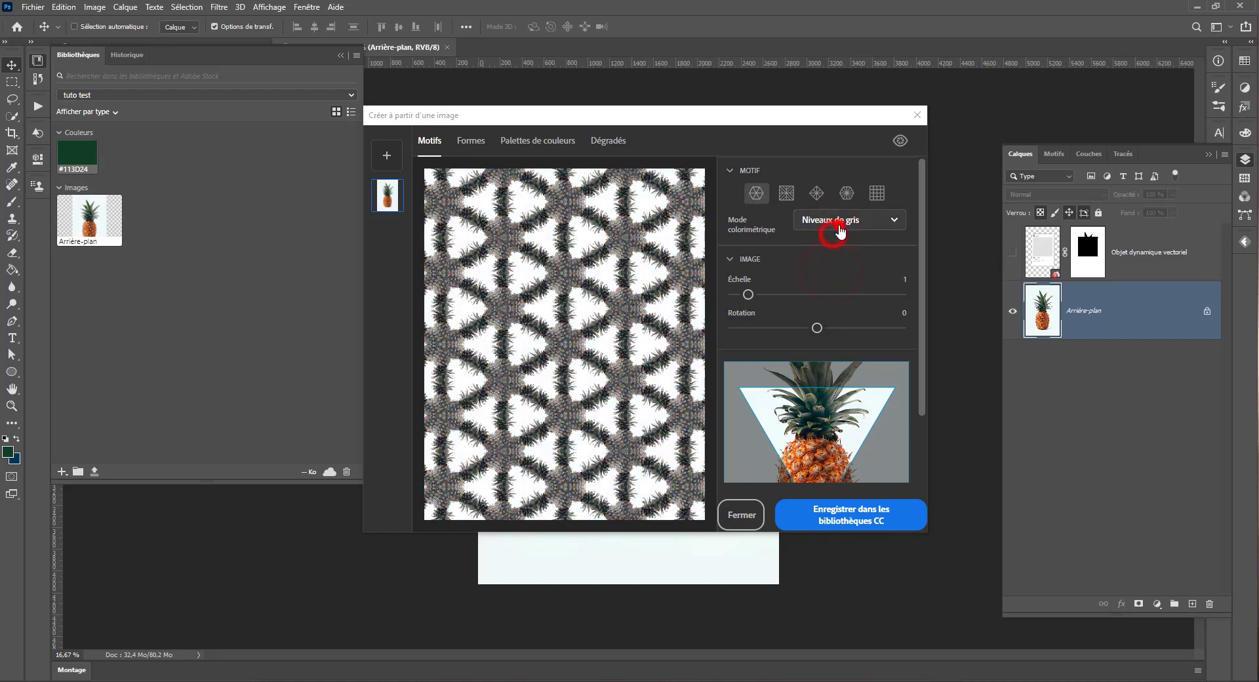
click(843, 248)
Step: Set the pattern image's scale to 2.6 and its rotation to -128
drag(745, 294, 775, 293)
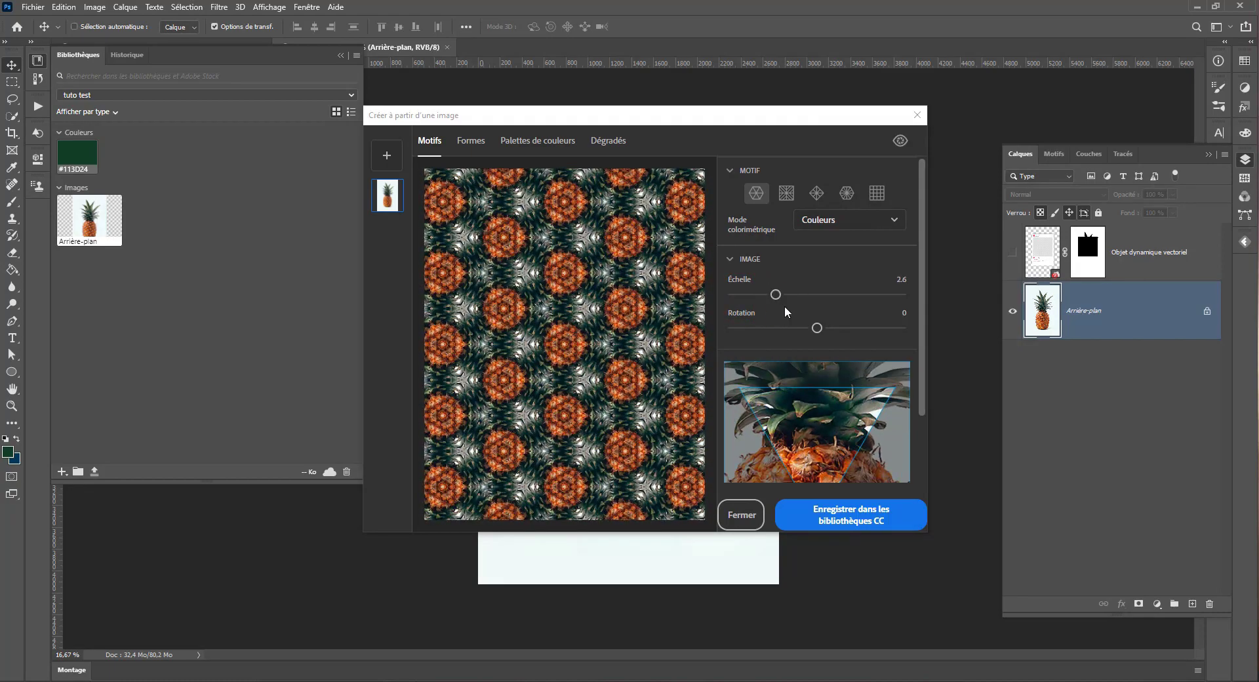
drag(817, 328, 753, 313)
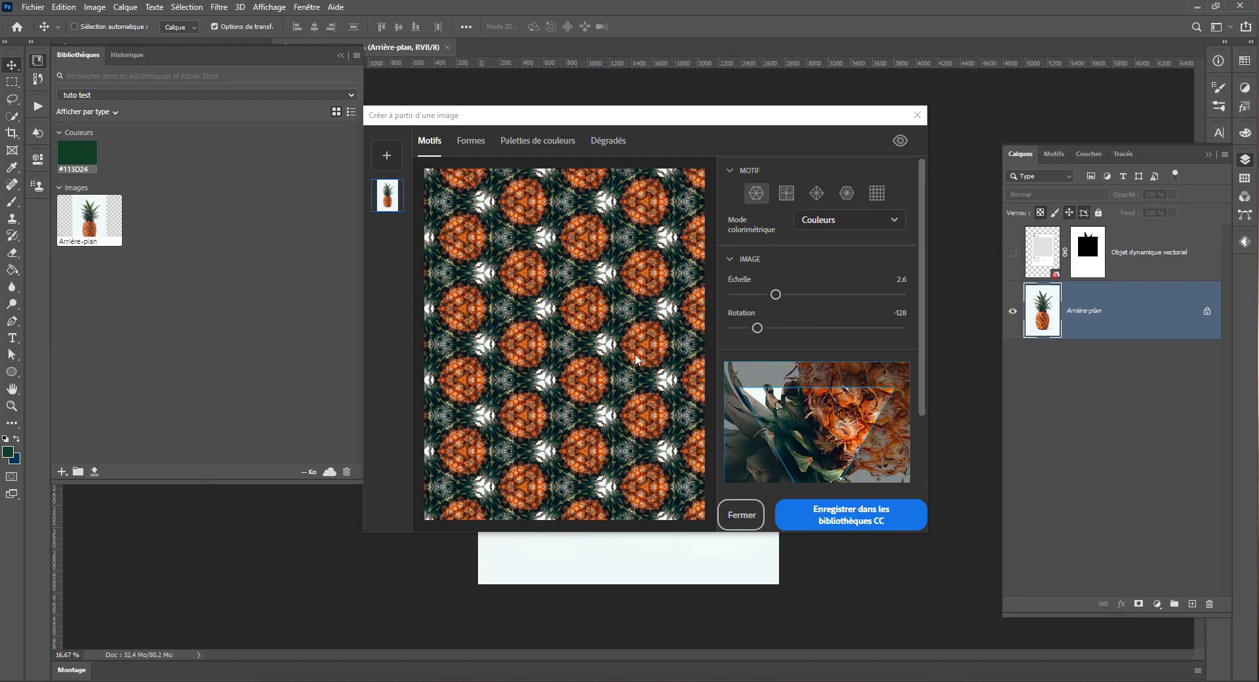
scroll(836, 378, down, 3)
scroll(806, 340, up, 3)
Step: Try the other four tiling geometries on the pineapple pattern, ending on the plain square grid
click(786, 193)
click(816, 192)
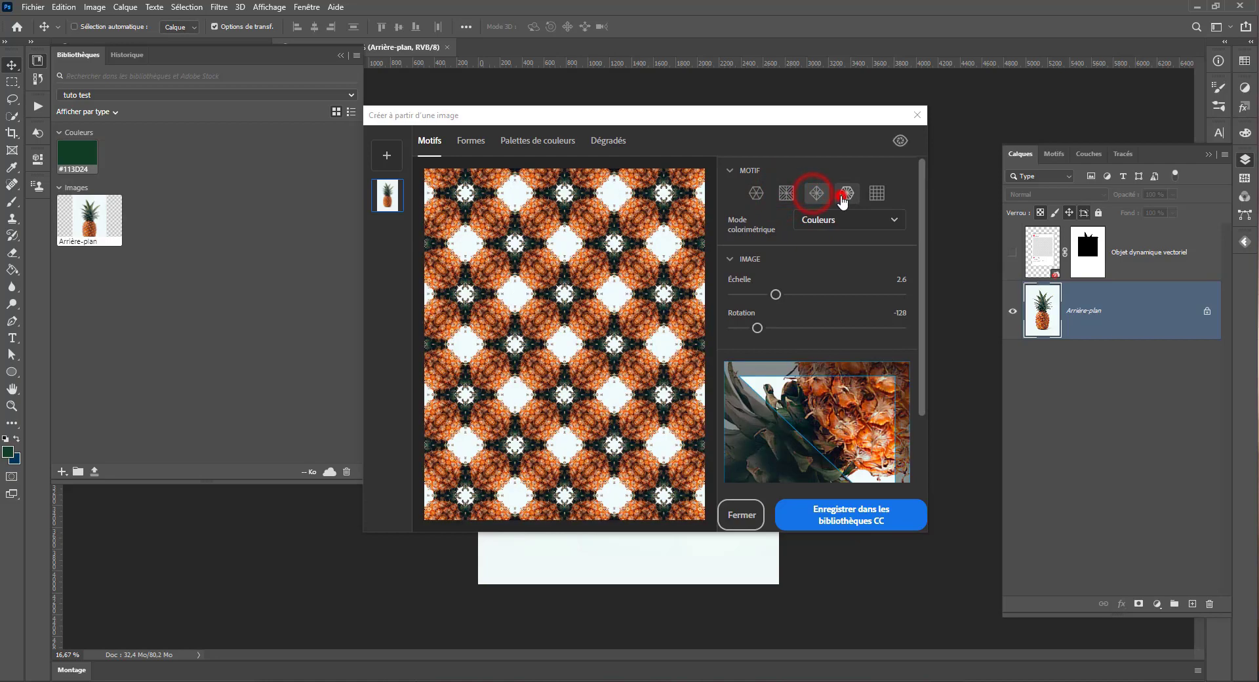
click(845, 194)
click(877, 194)
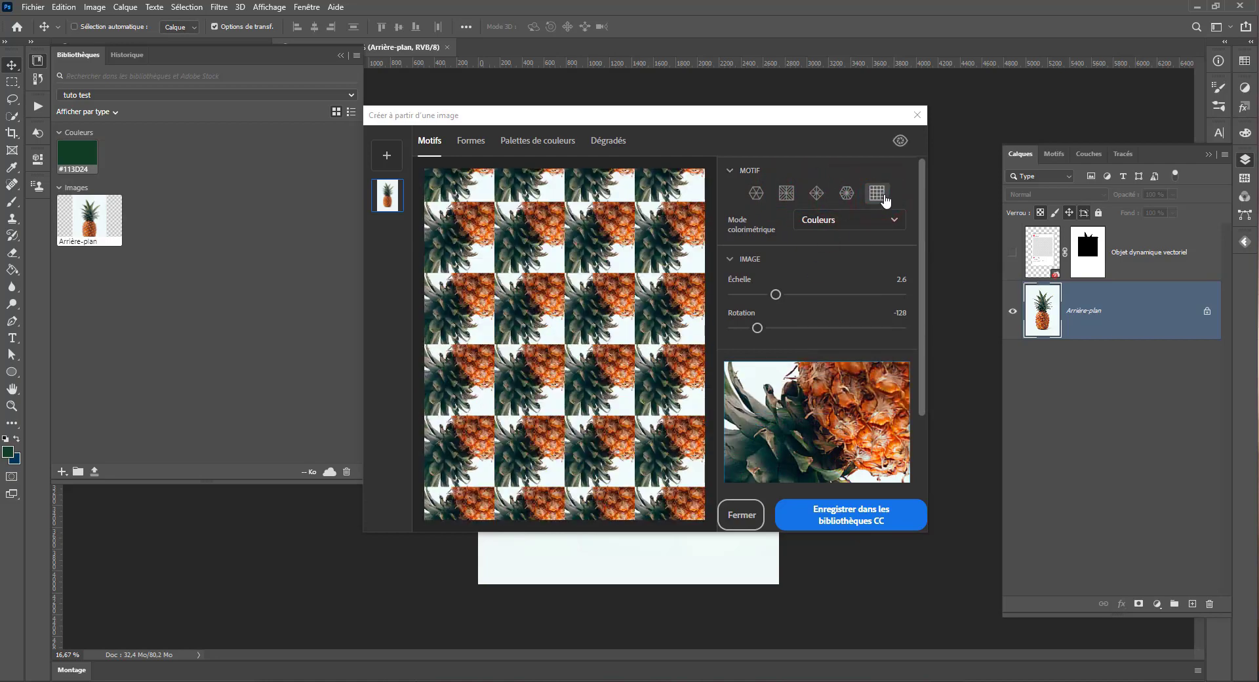
click(847, 193)
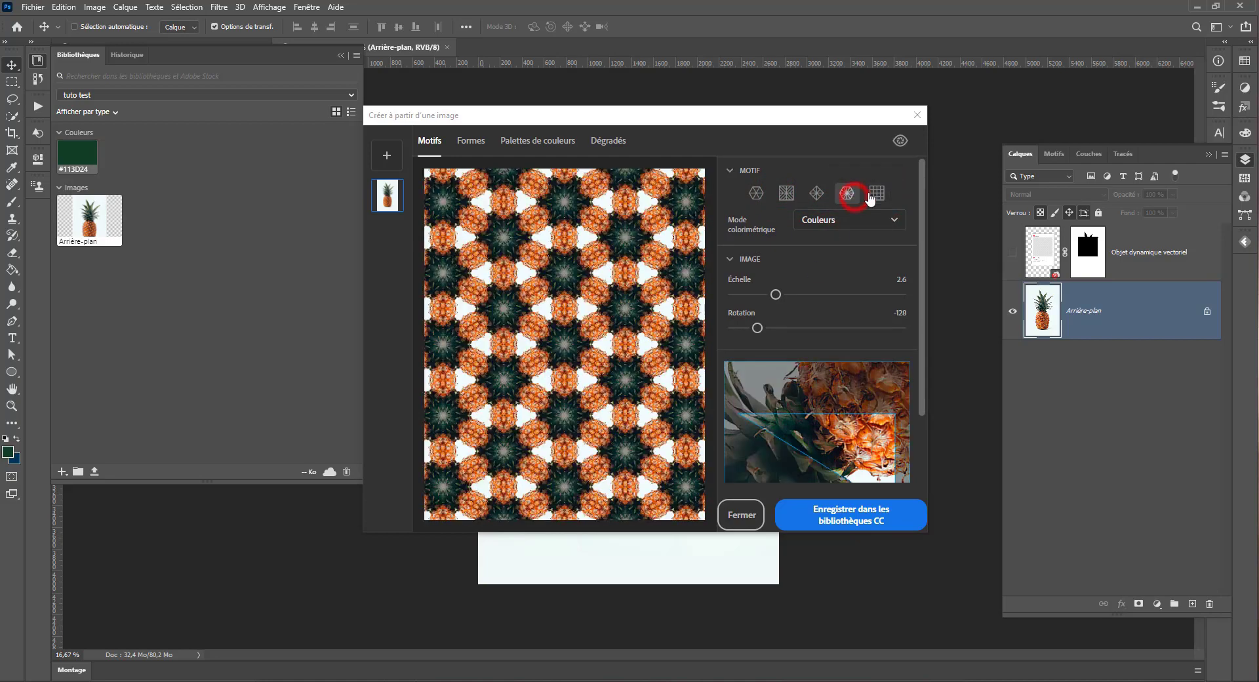
click(877, 193)
Step: Apply the fourth tiling geometry to the pattern with an image scale of 3.6 and a rotation of -28
drag(787, 294, 879, 294)
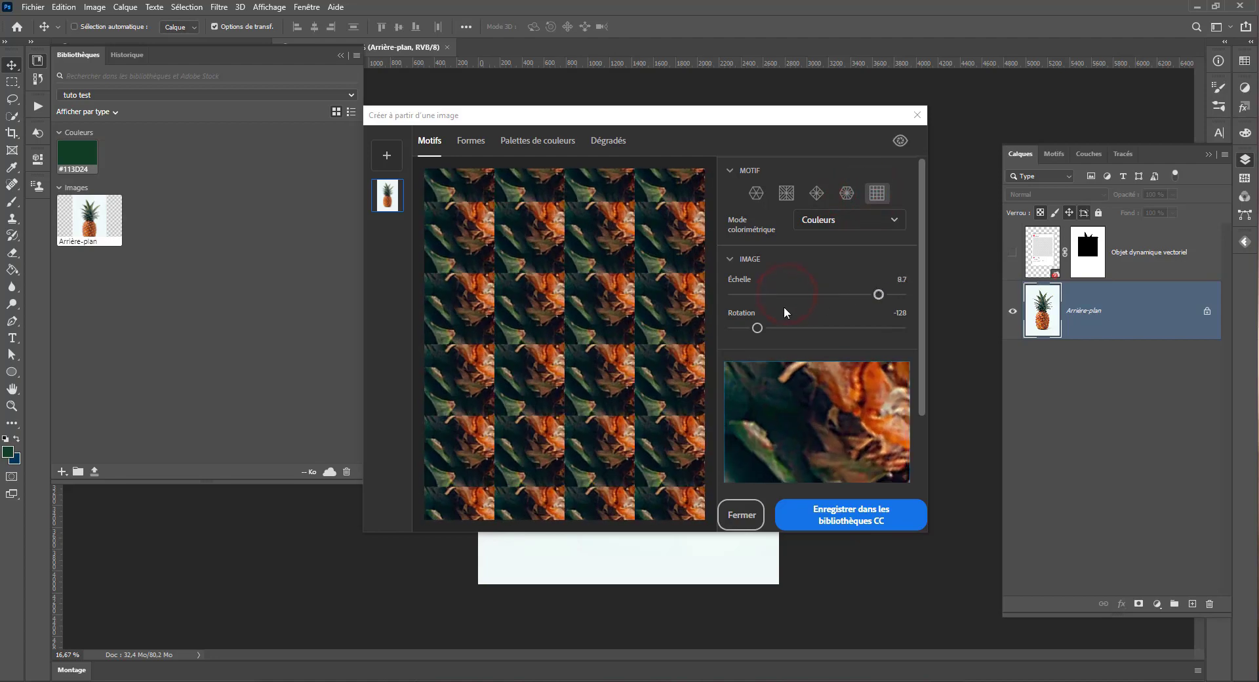
drag(770, 327, 804, 326)
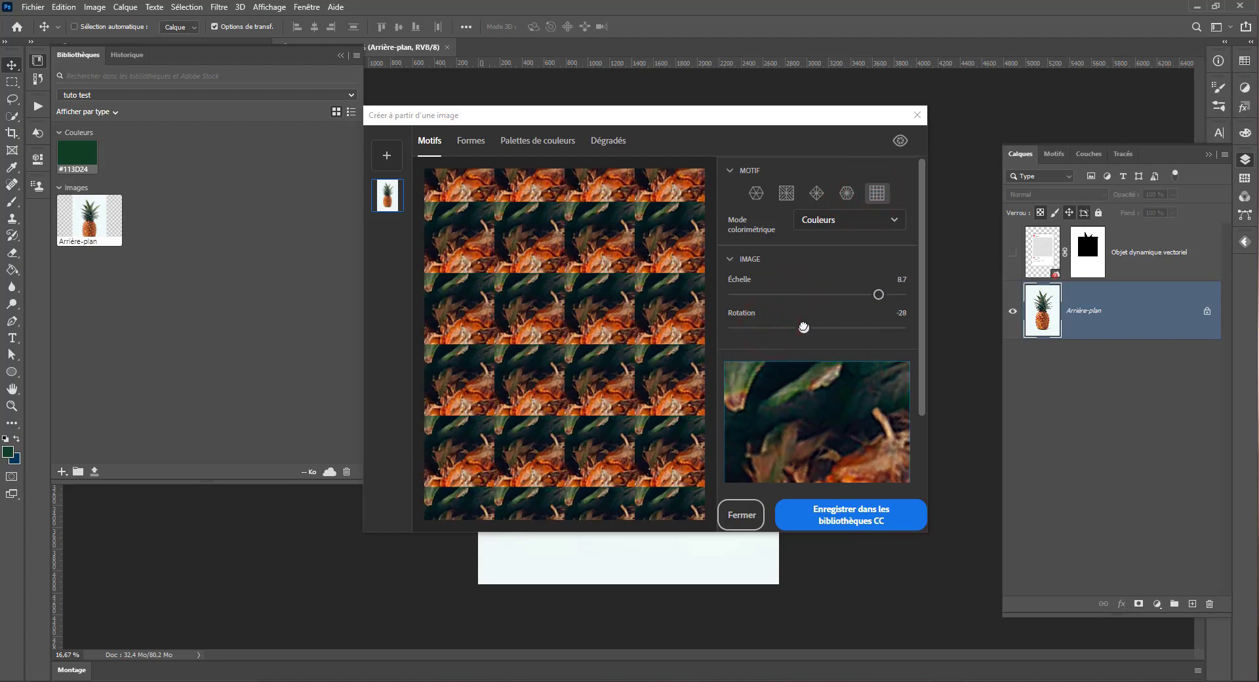
click(845, 192)
click(799, 293)
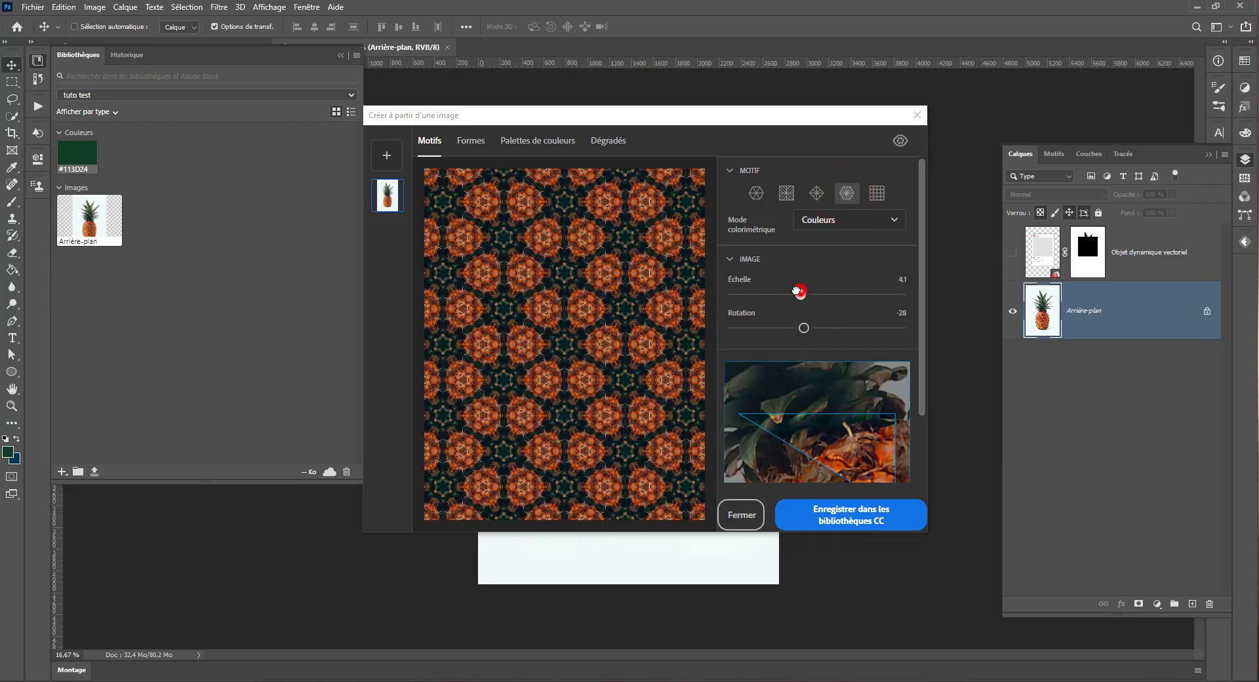
drag(798, 292, 793, 294)
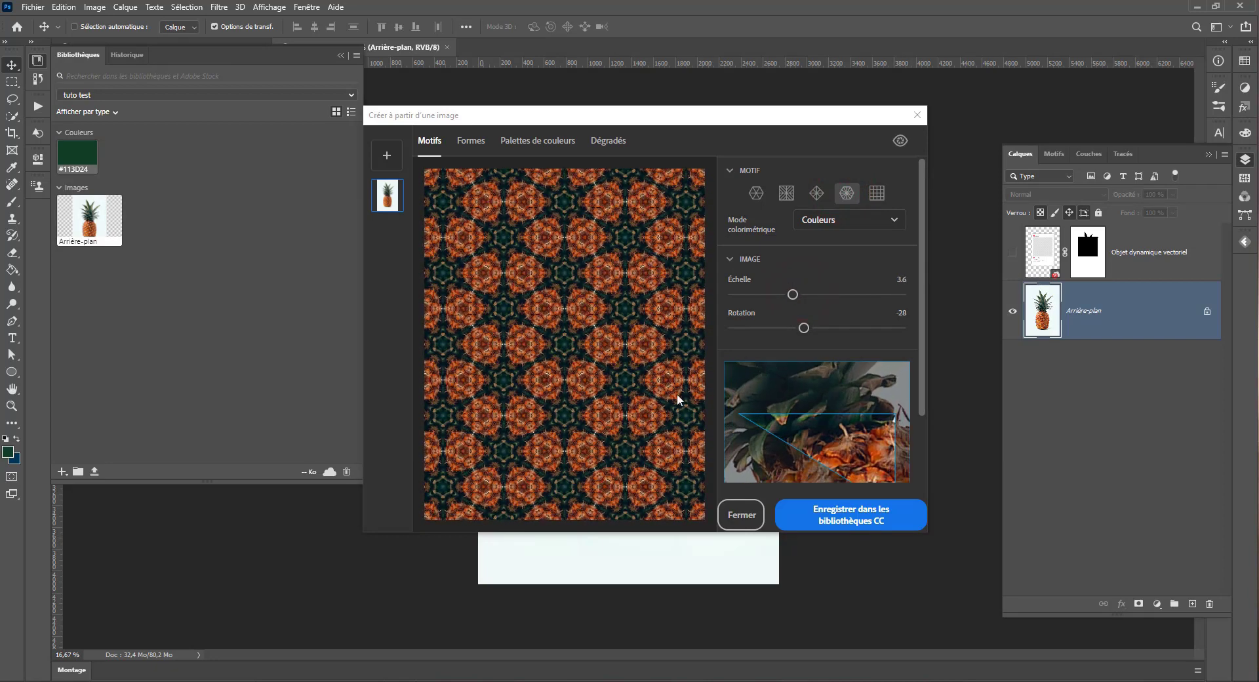
Step: Try the third, second and first tiling geometries, then collapse the pattern options and leave the image options expanded
click(813, 192)
click(789, 192)
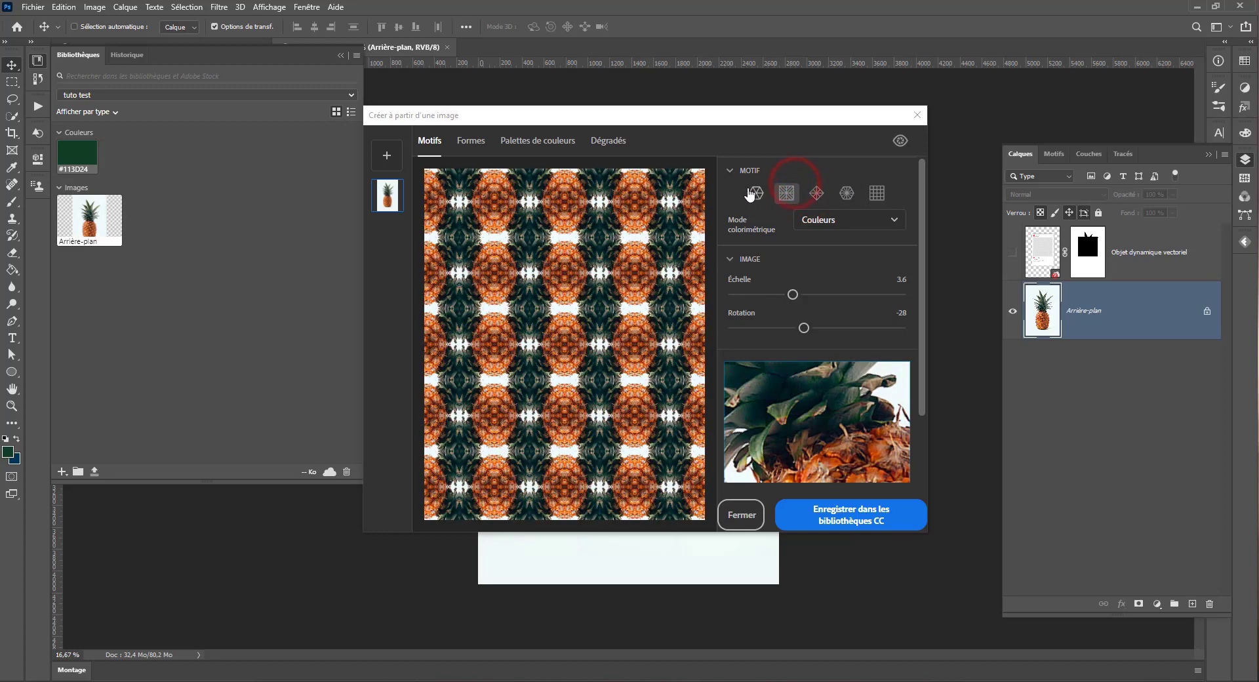
click(755, 192)
click(732, 171)
click(732, 197)
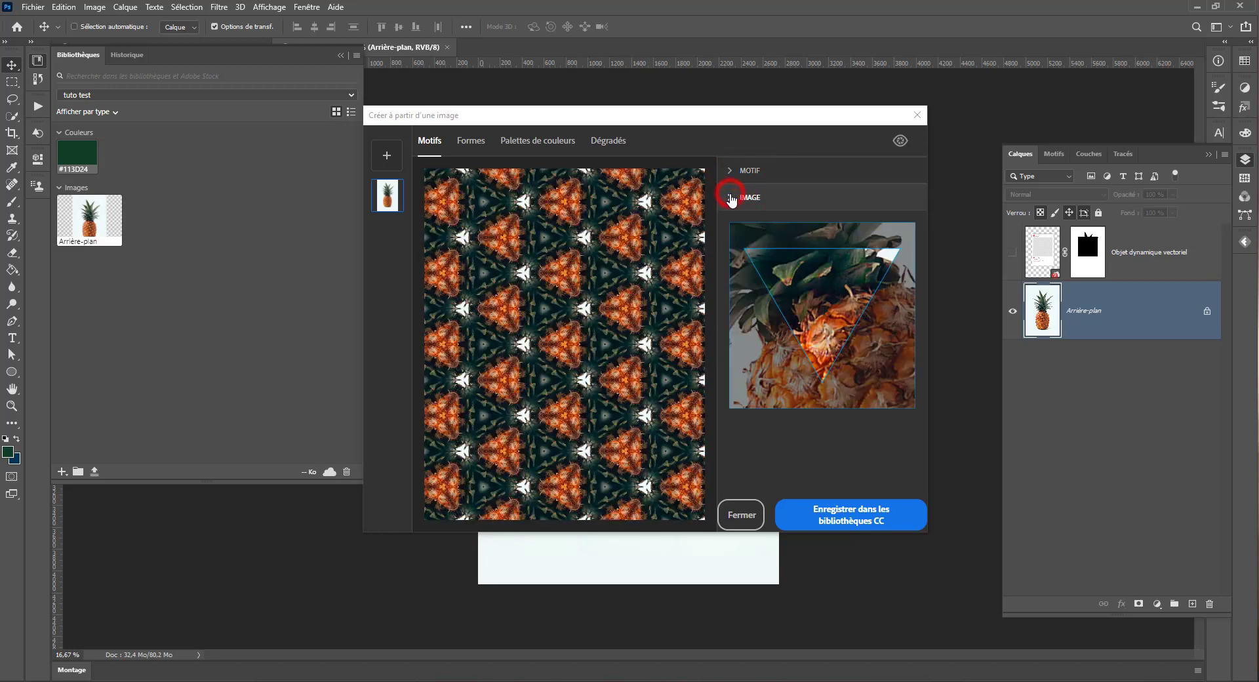
click(731, 197)
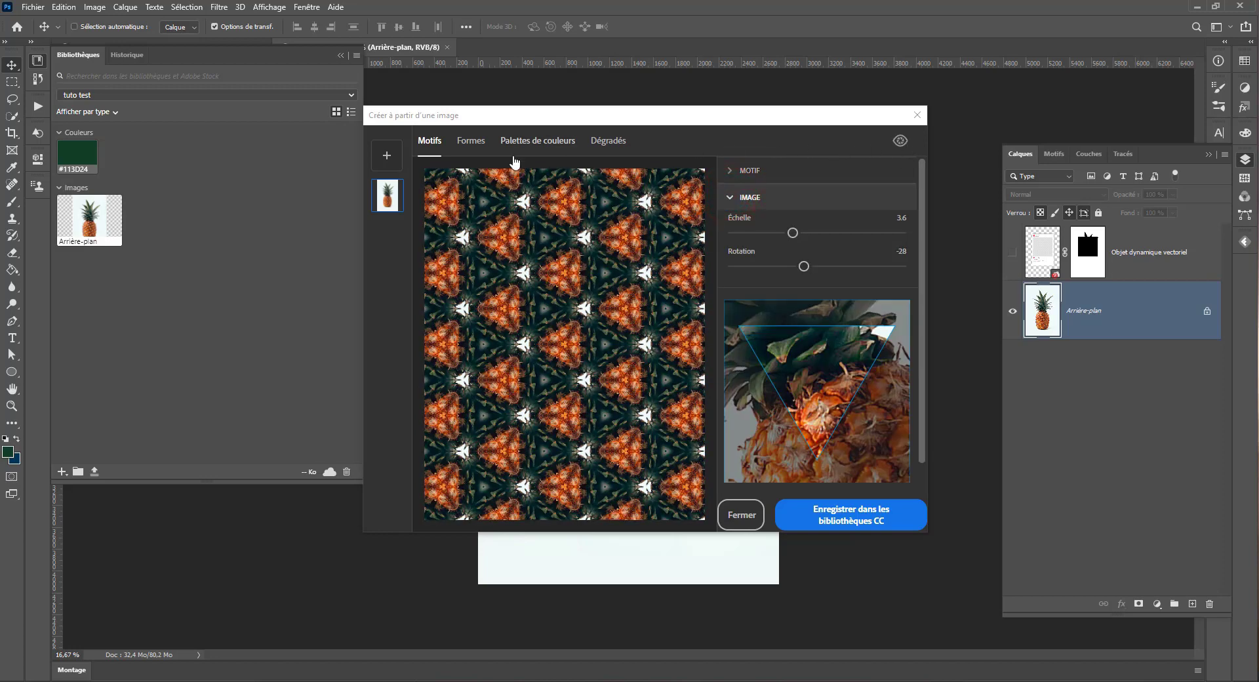
Step: Capture the pineapple as a shape with detail 66, without inversion or smoothing, and save it to the CC library
click(470, 142)
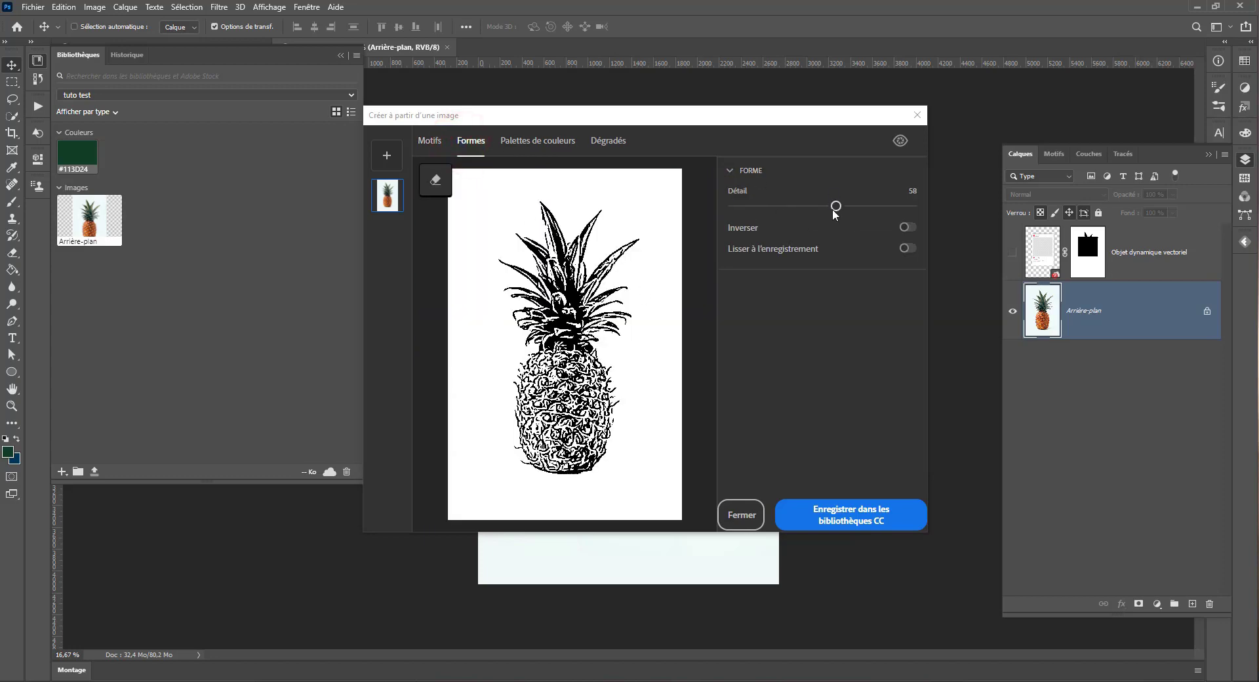
mouse_move(834, 205)
mouse_down()
mouse_move(866, 205)
mouse_move(850, 205)
mouse_up()
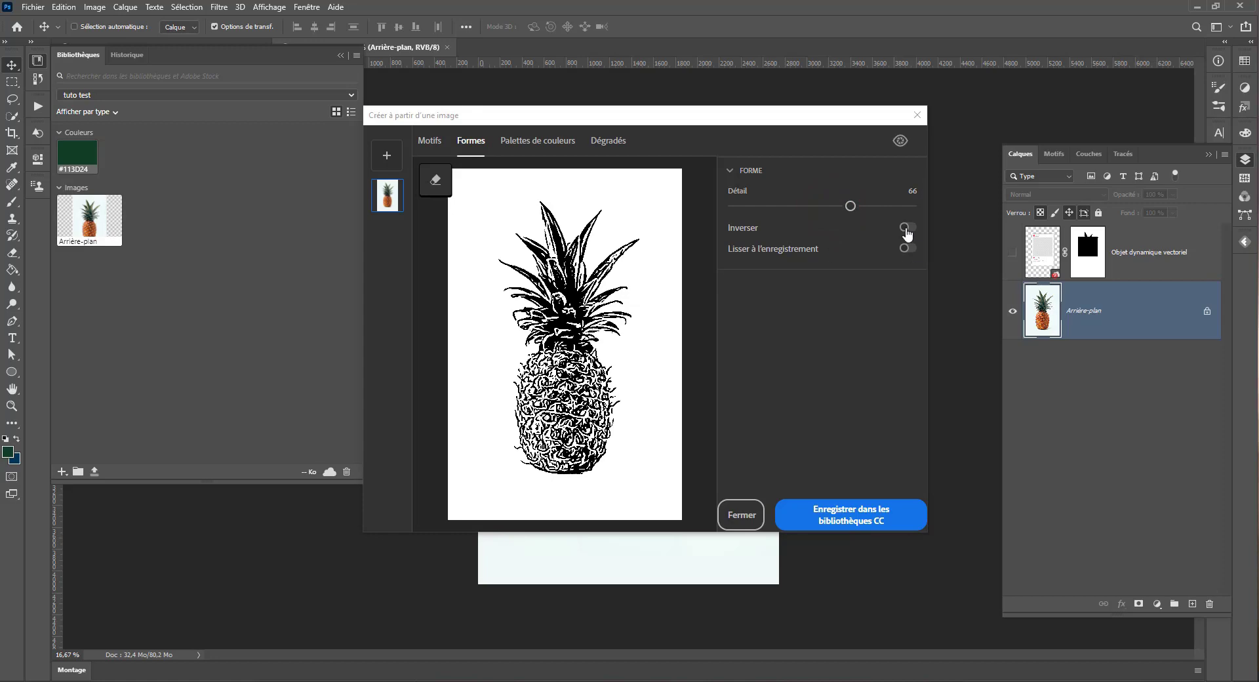
click(907, 227)
click(907, 227)
click(907, 247)
click(907, 248)
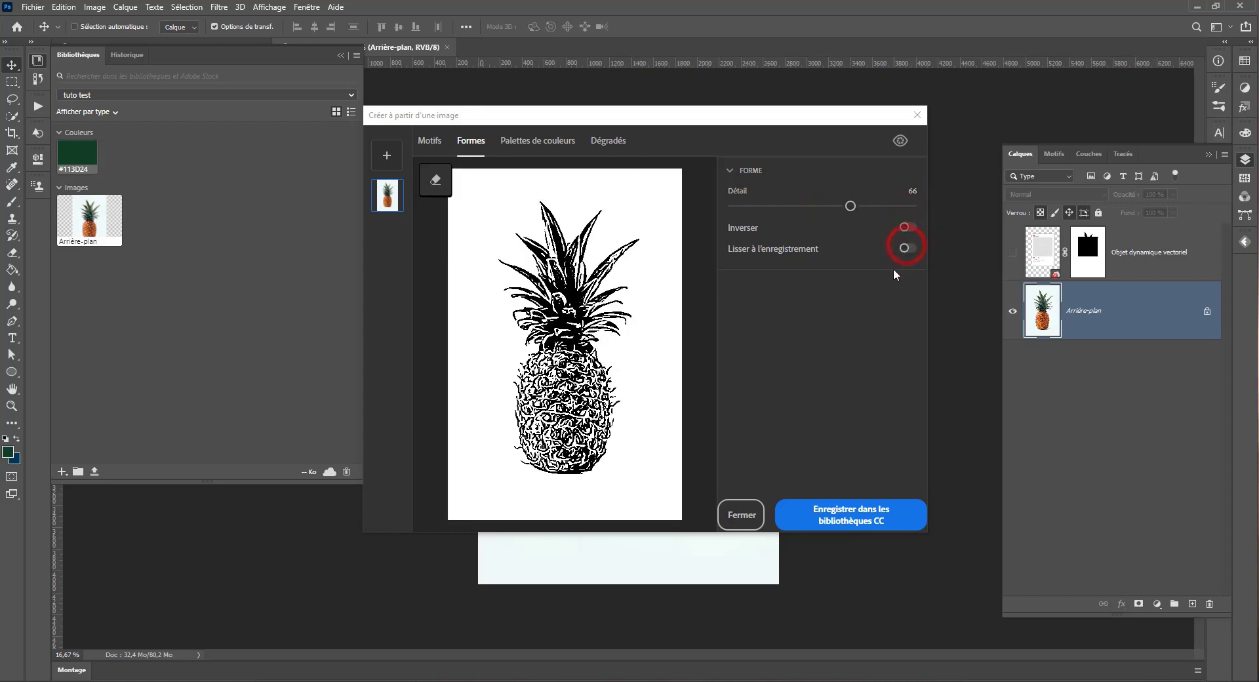
click(843, 507)
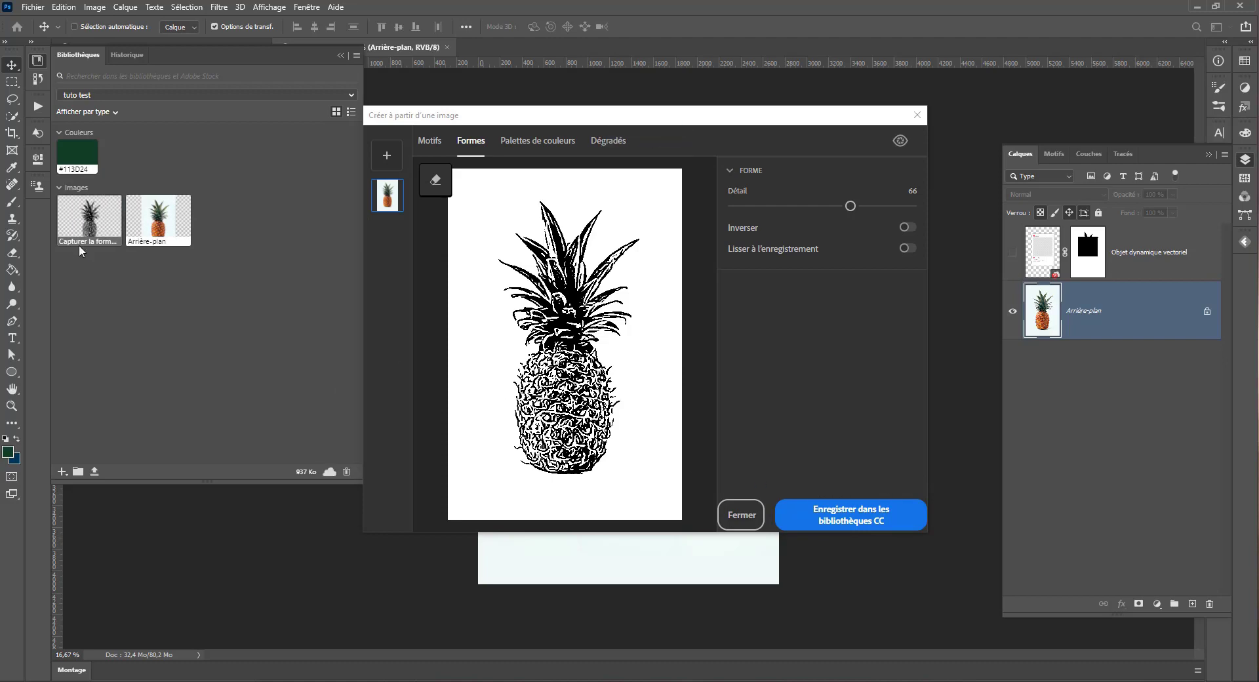
Step: Configure the pineapple pattern with the fourth tiling geometry, scale 2.6 and rotation 32, and save it to the CC library
click(433, 141)
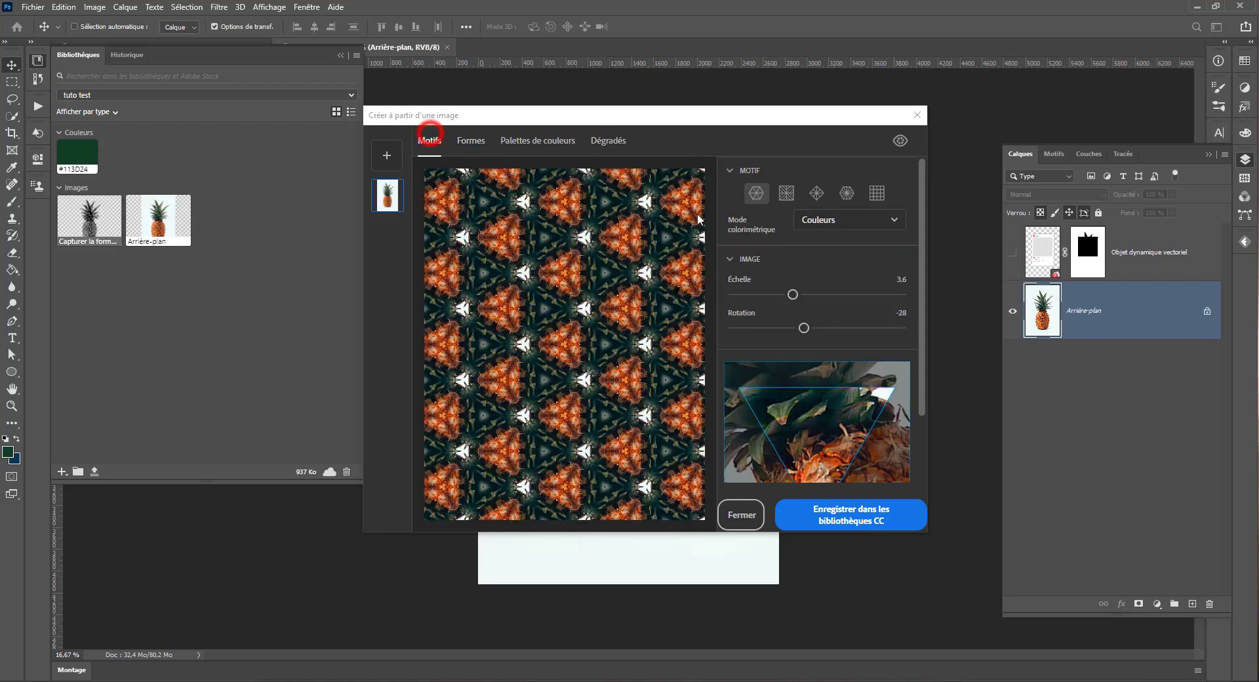
click(846, 192)
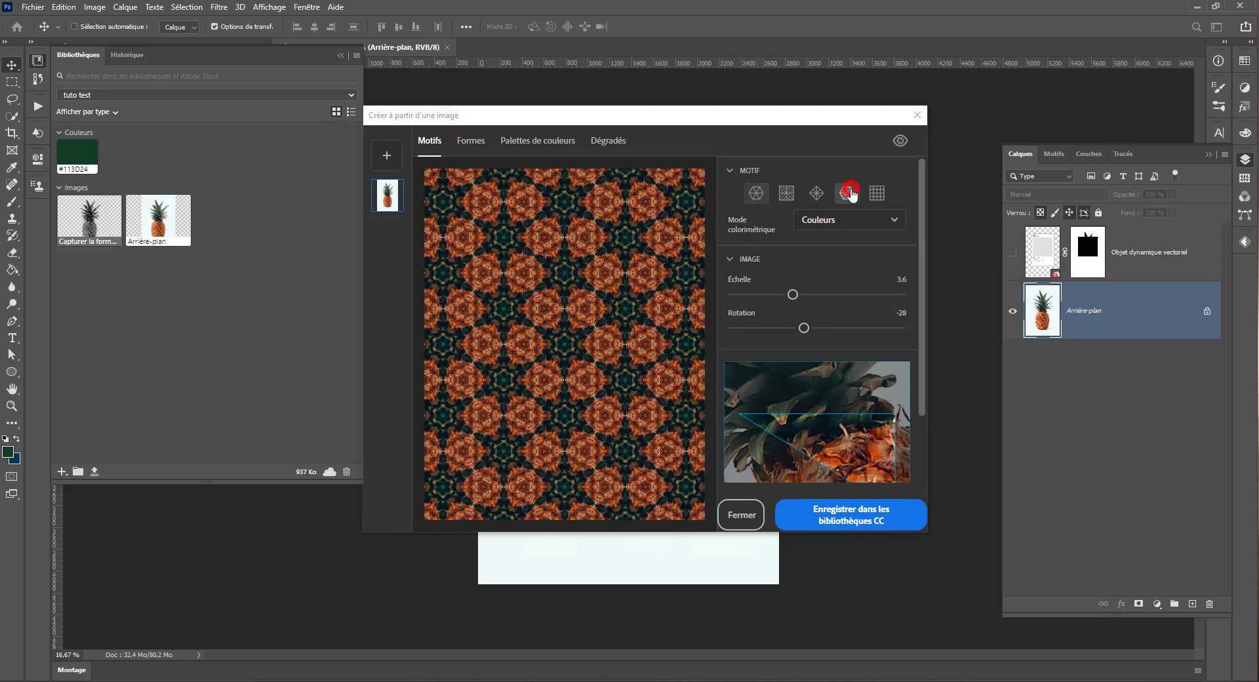
click(793, 294)
mouse_move(897, 418)
mouse_down()
mouse_move(871, 382)
mouse_move(909, 434)
mouse_up()
drag(792, 294, 833, 327)
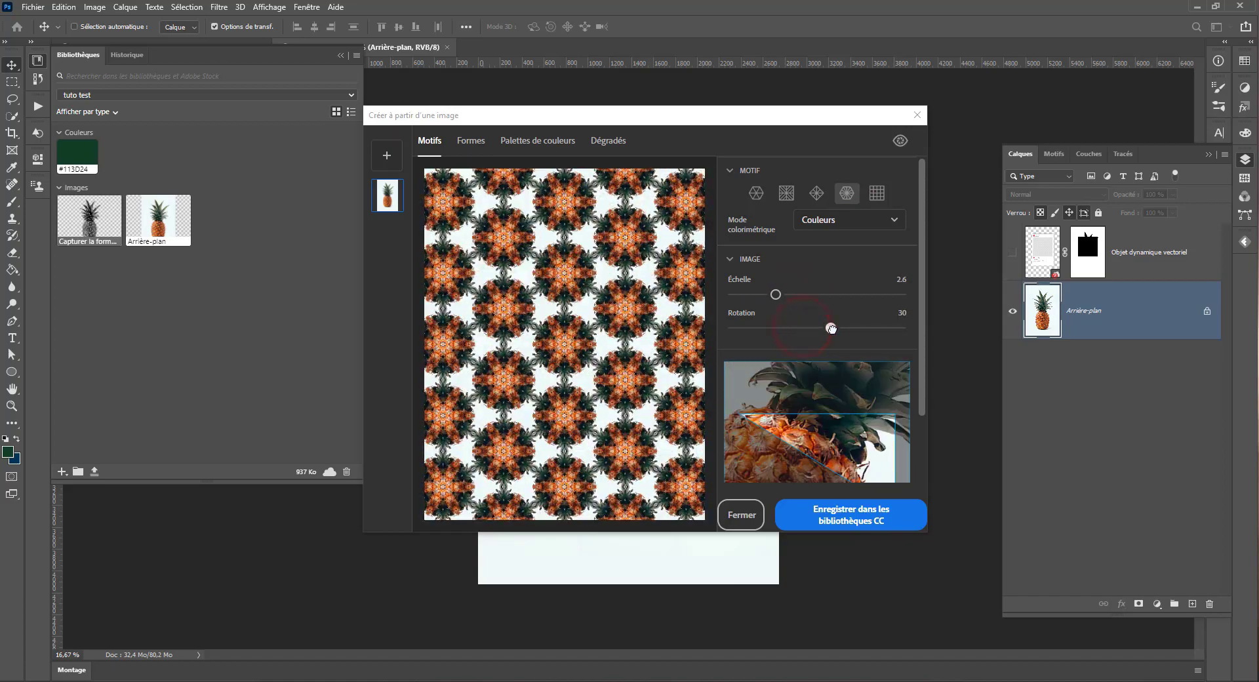
click(855, 521)
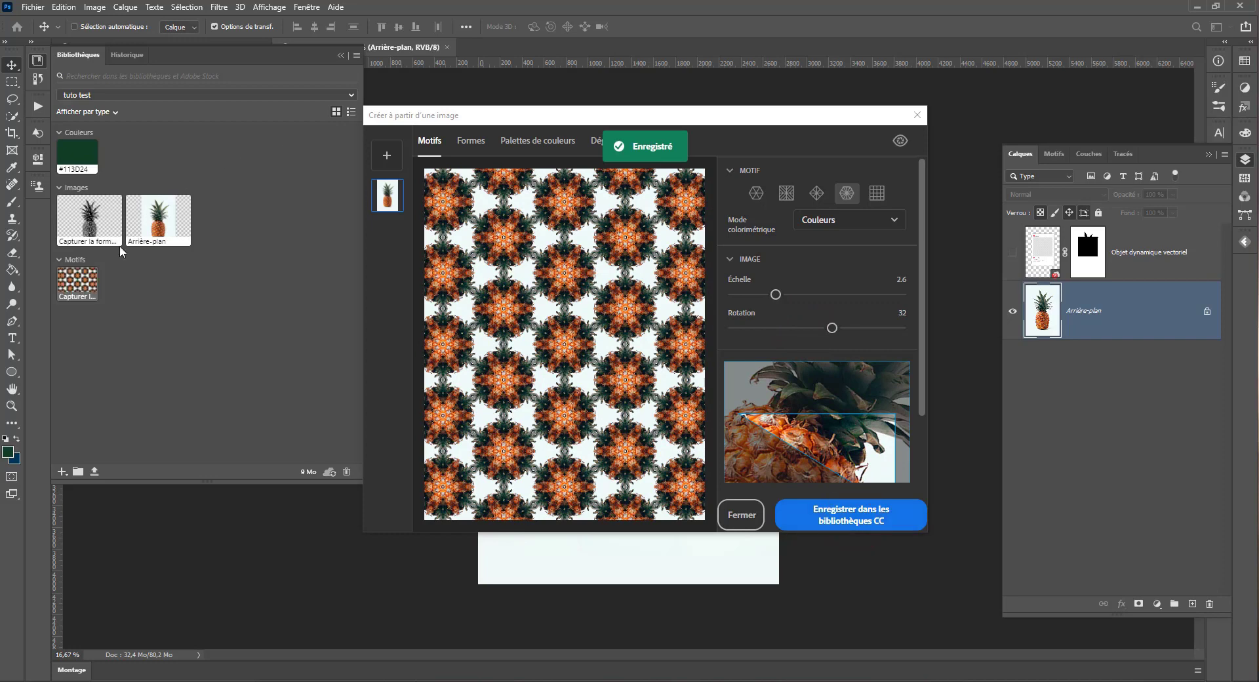
Step: Compare the Lumineux, Adouci and Sombre colour effects on the image's colour palette and return to Coloré
click(538, 140)
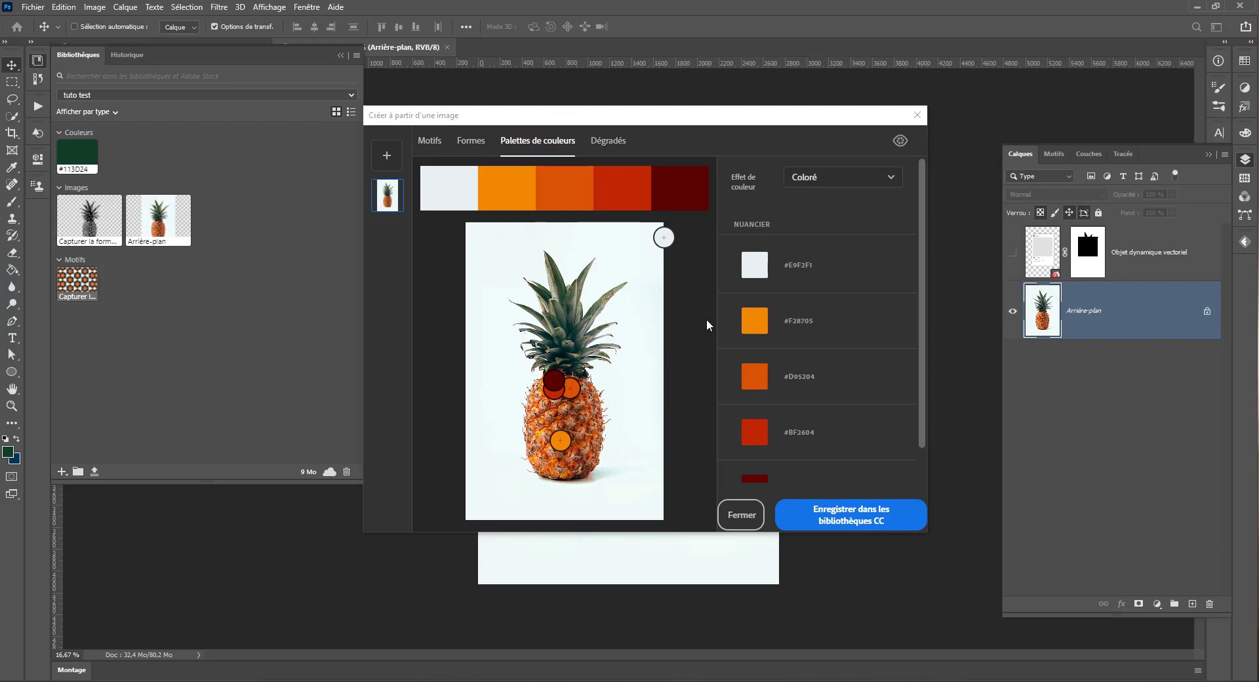
click(827, 177)
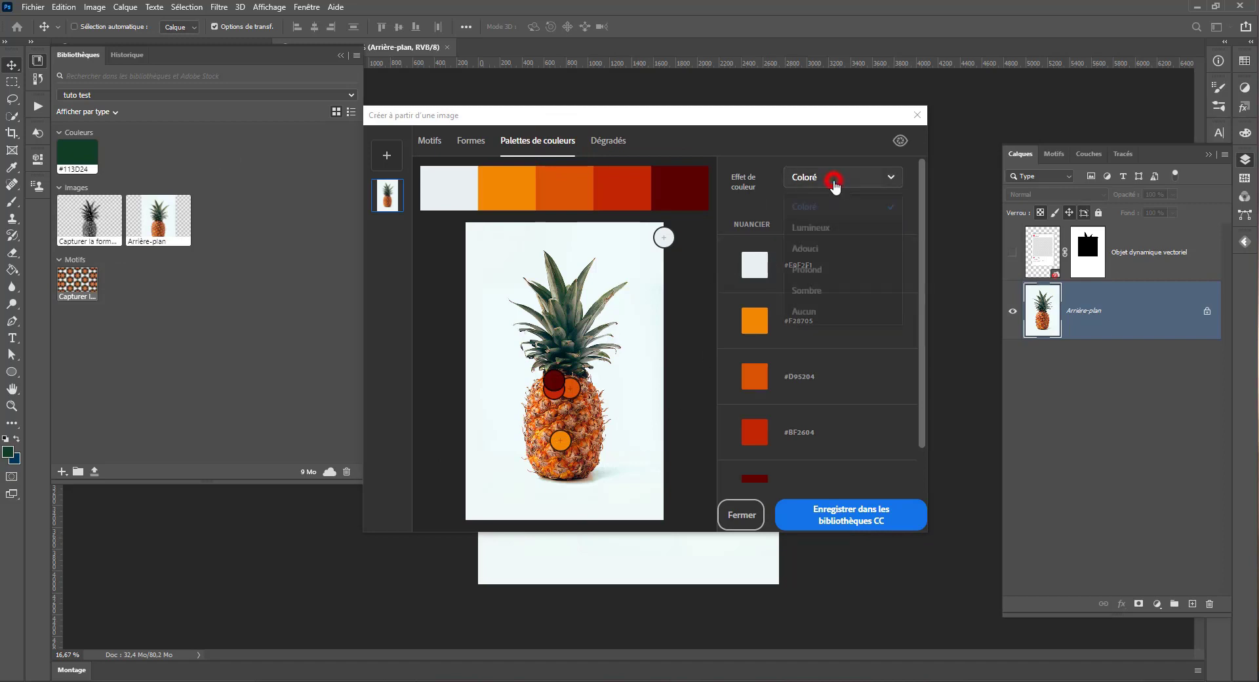
click(813, 230)
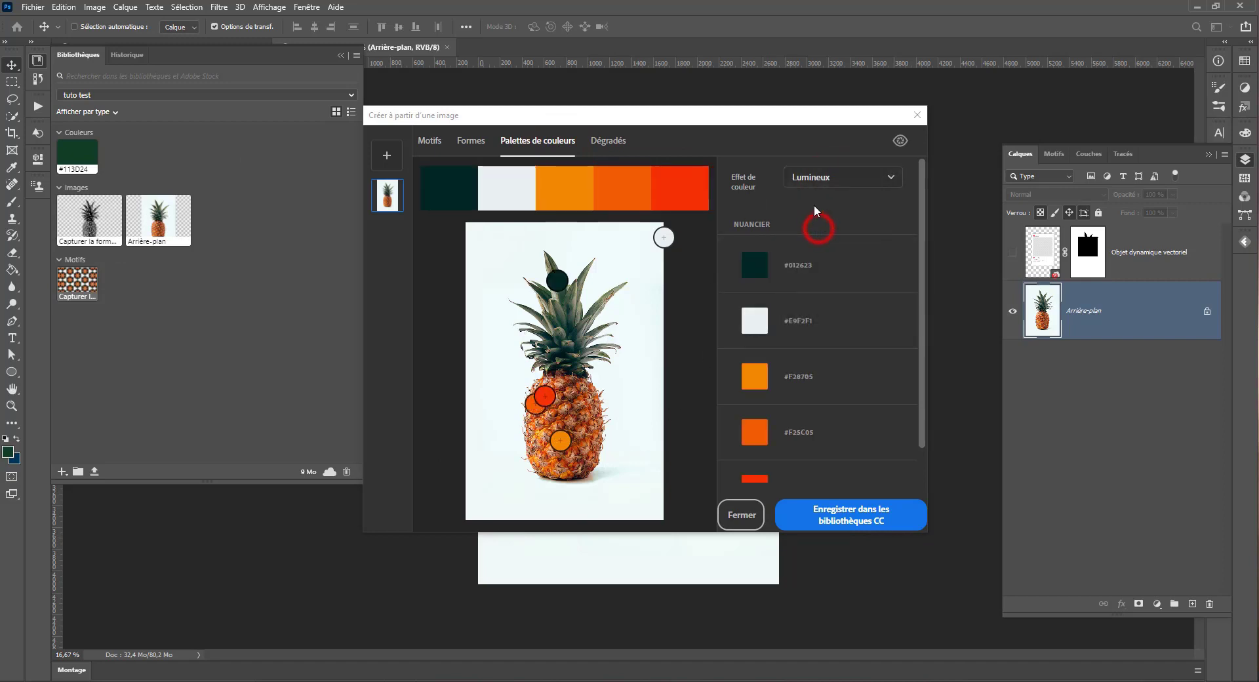
click(820, 177)
click(828, 250)
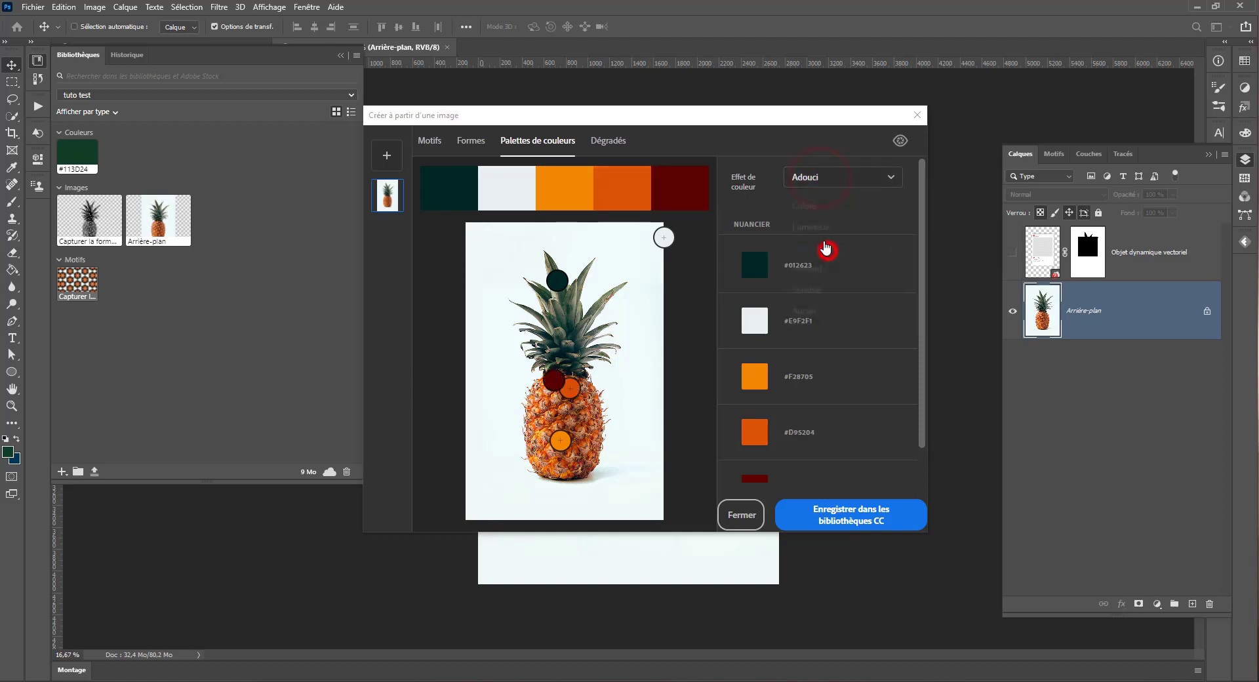
click(819, 177)
click(819, 295)
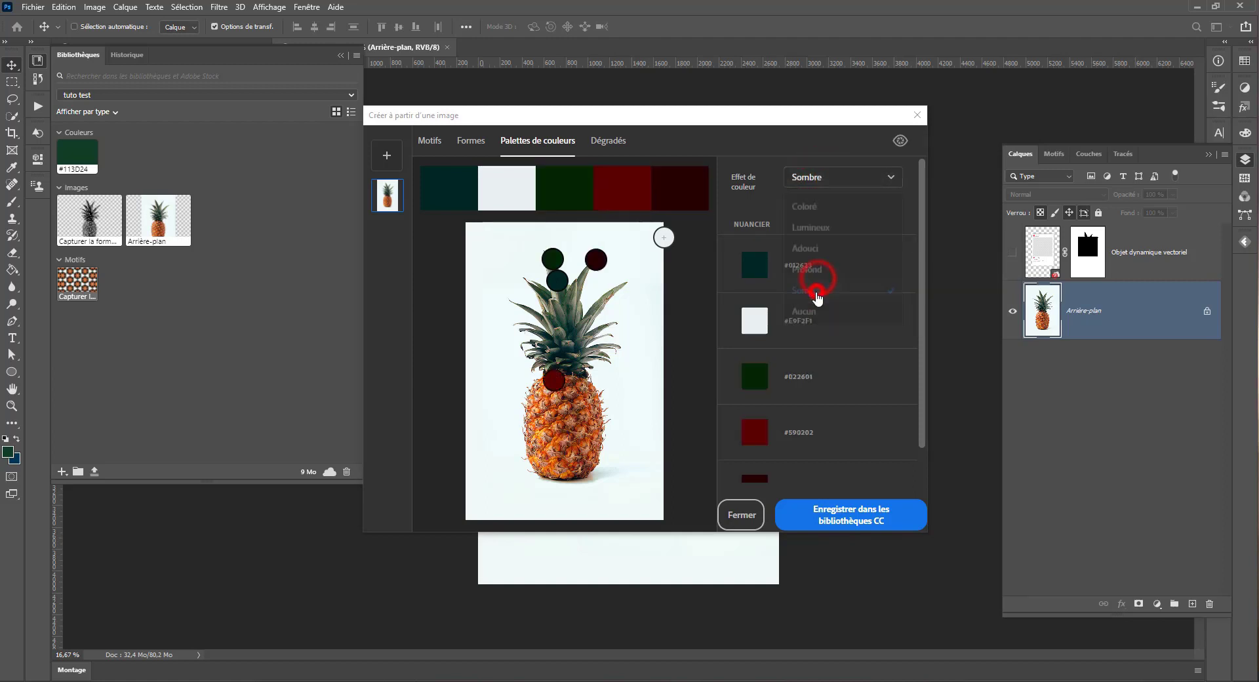
click(837, 175)
click(807, 208)
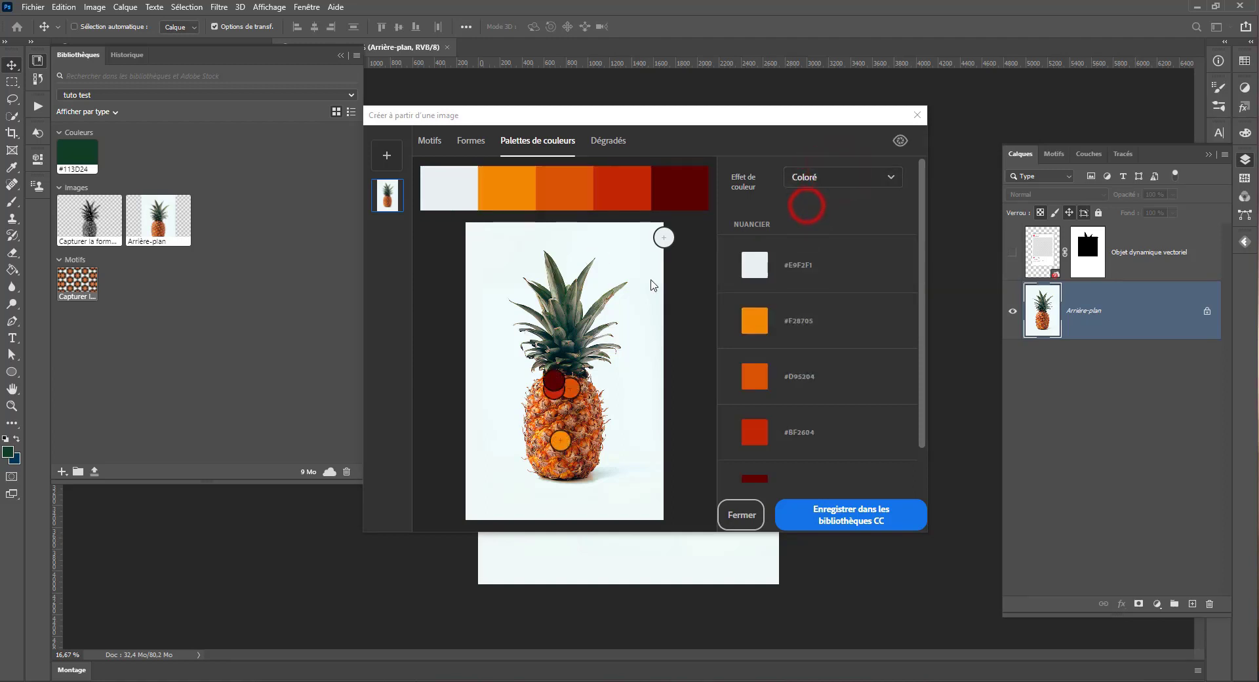
Step: Move palette sample points on the pineapple to pick #727566, #834C2B and #EF4D06, and go through the resulting swatches
drag(666, 237, 575, 307)
drag(554, 379, 580, 420)
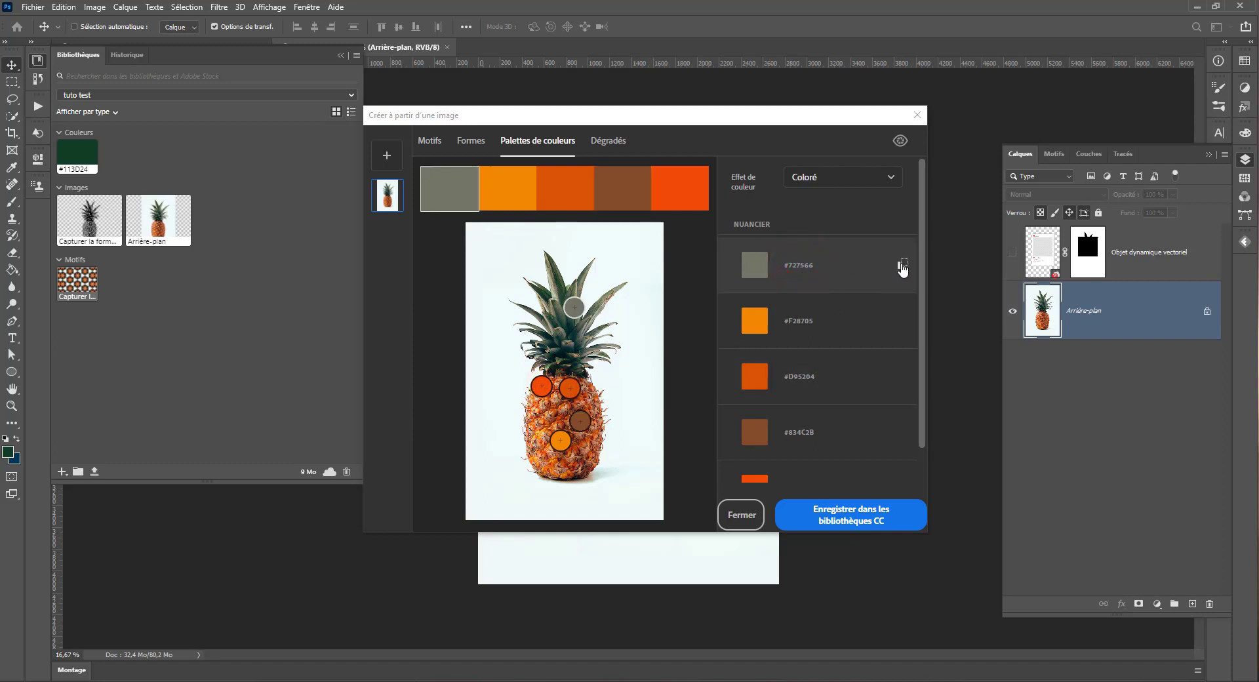
click(769, 325)
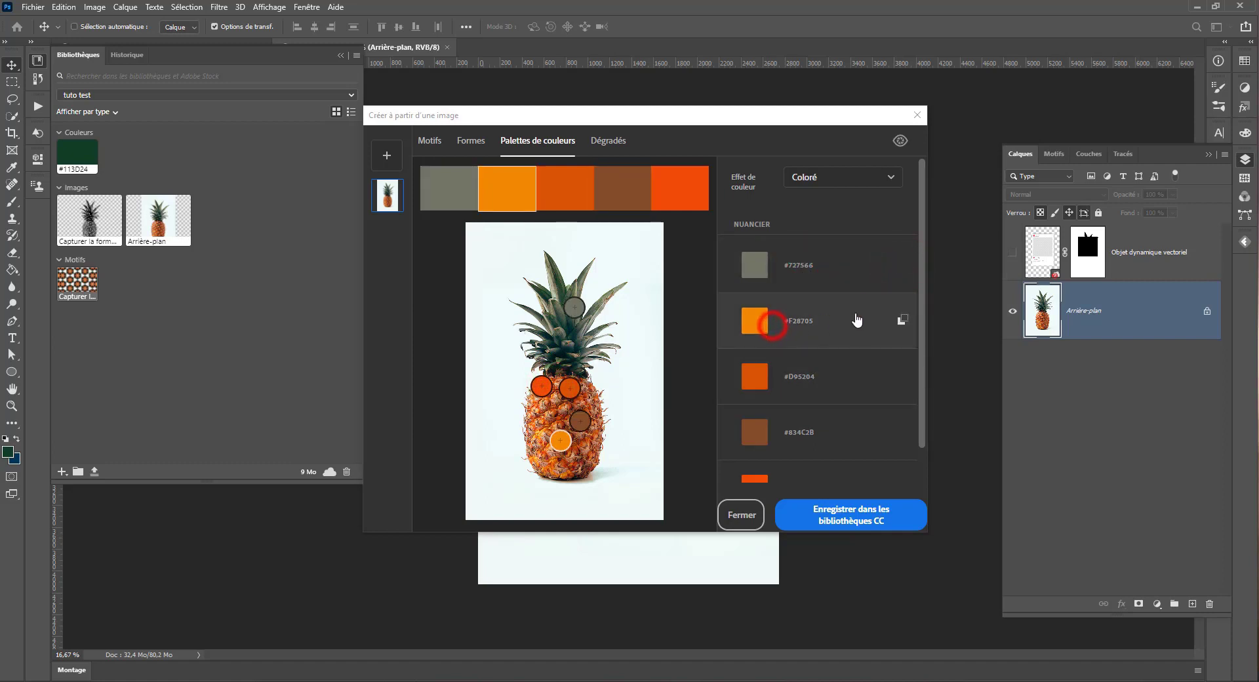
click(905, 321)
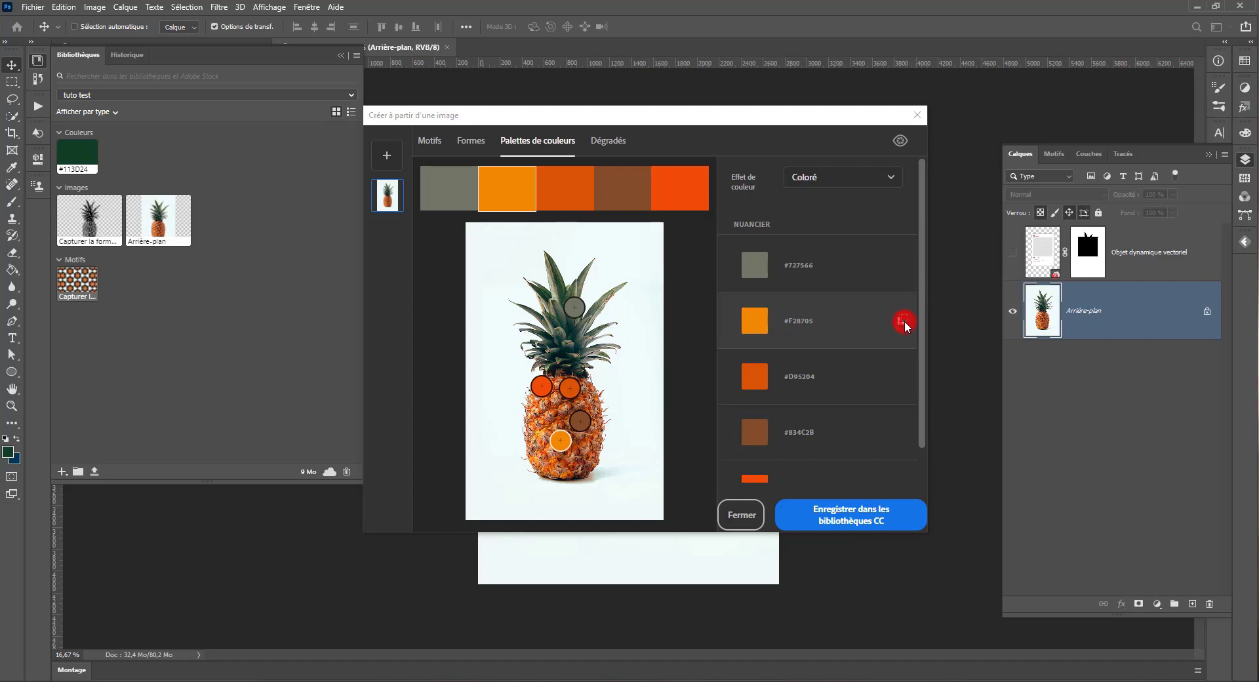
click(786, 253)
scroll(787, 458, down, 1)
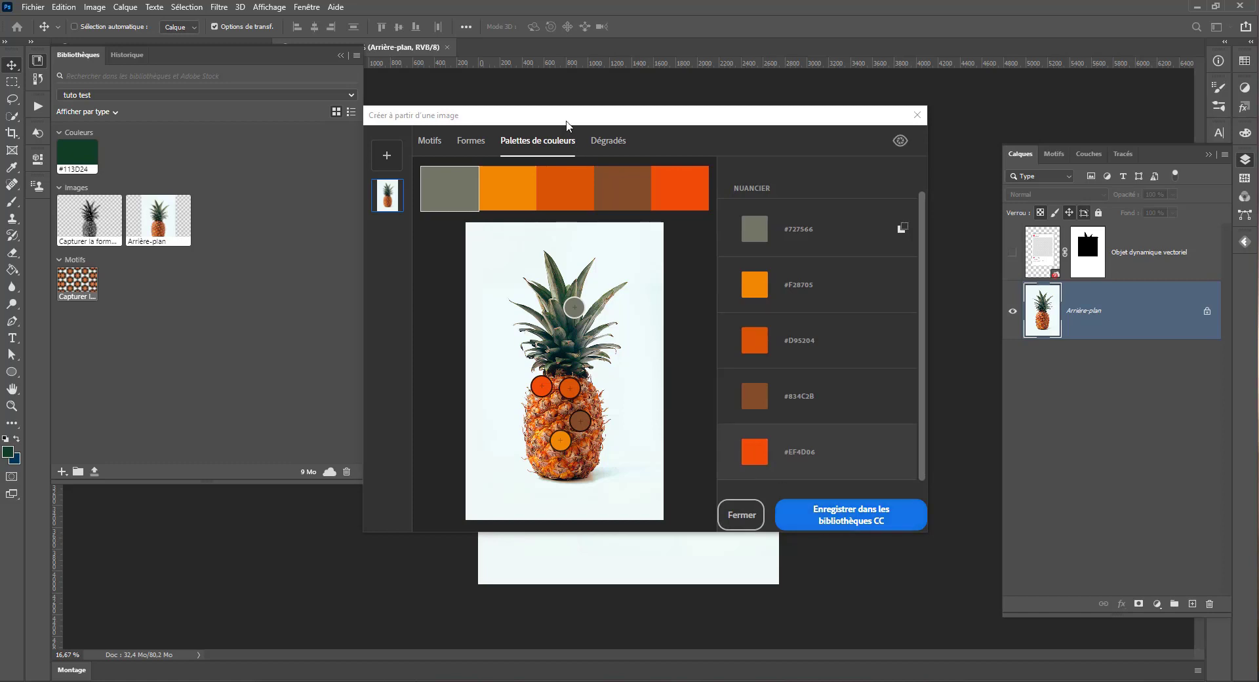
Step: Arrange the three gradient sample points along the pineapple, from #2D2A23 in the leaves to #C04916 at the base
click(606, 141)
drag(644, 383, 558, 462)
drag(474, 351, 553, 267)
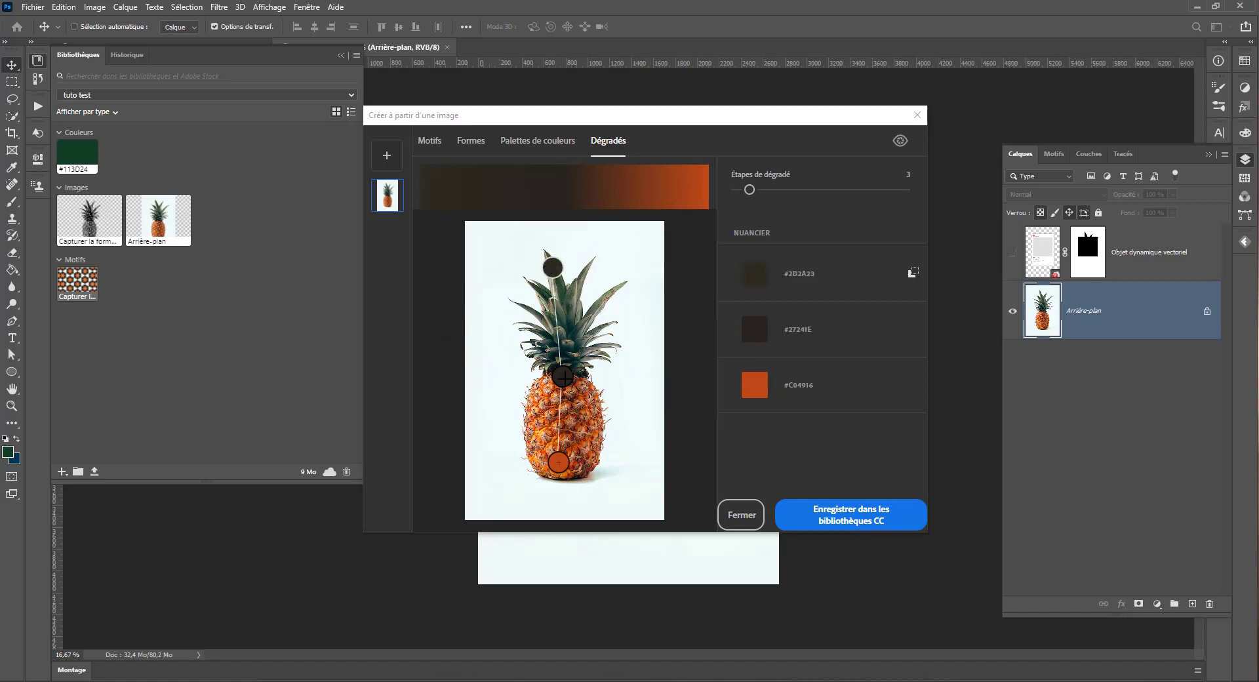
mouse_move(562, 376)
mouse_down()
mouse_move(559, 438)
mouse_move(565, 368)
mouse_up()
Step: Capture a two-step gradient from #68161F at the pineapple's base to #4B5B46 in its leaves, and save it to the CC library
drag(749, 189, 736, 189)
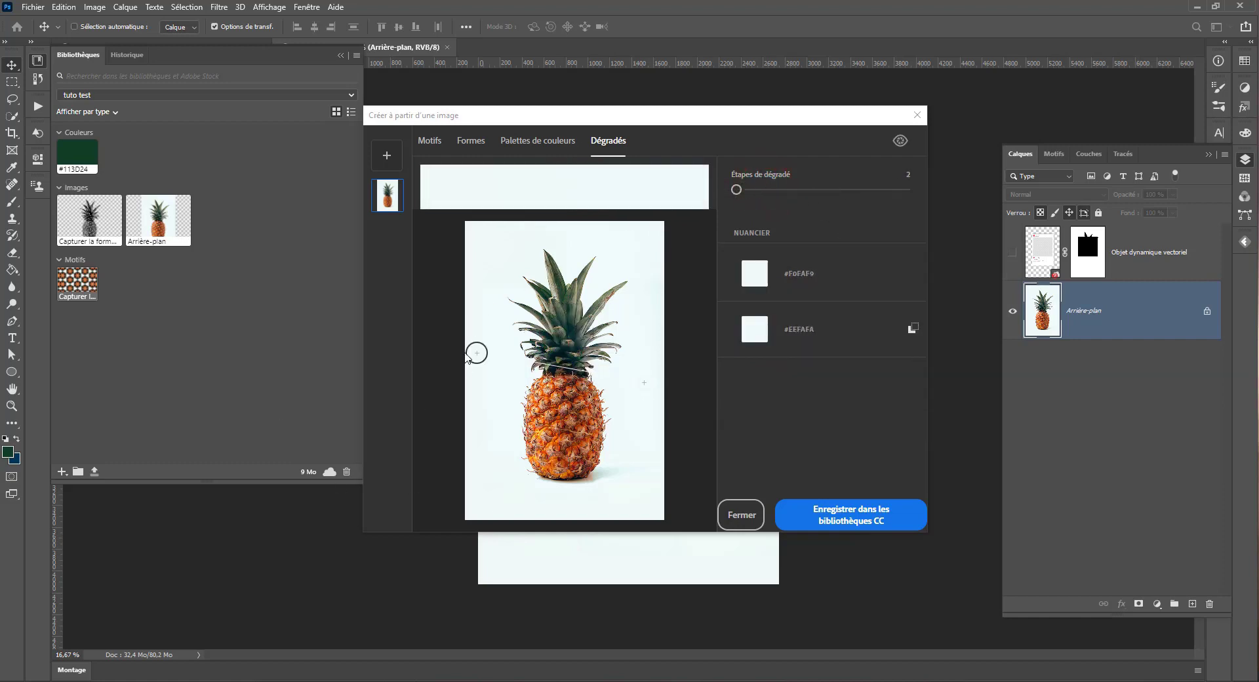
drag(473, 343, 567, 453)
click(843, 520)
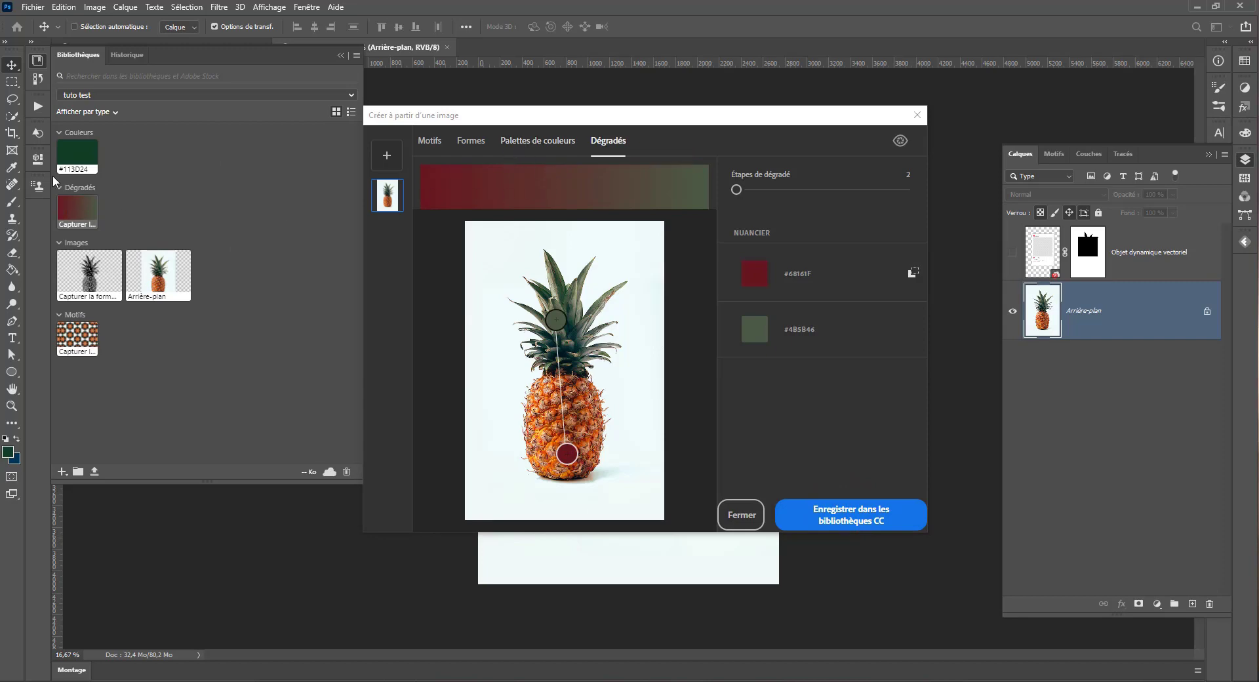
Step: Add the street fruit vendor photo from the Data (D:) drive as a second source image for capturing
click(386, 158)
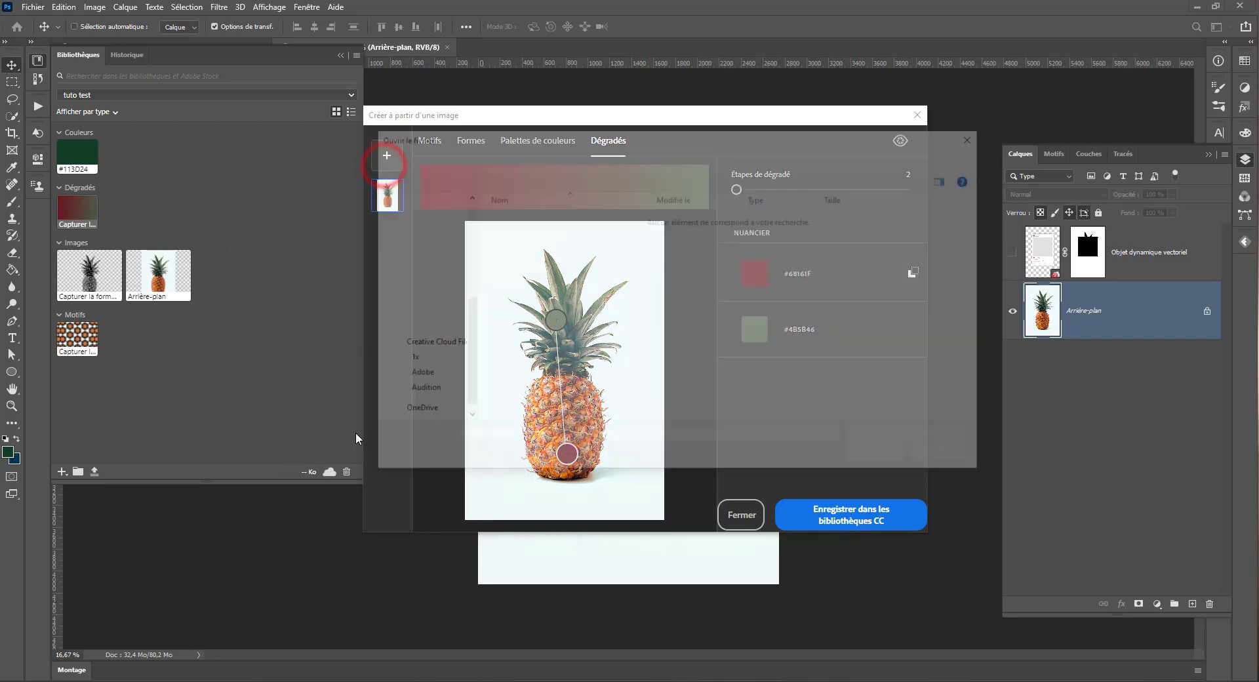
click(516, 157)
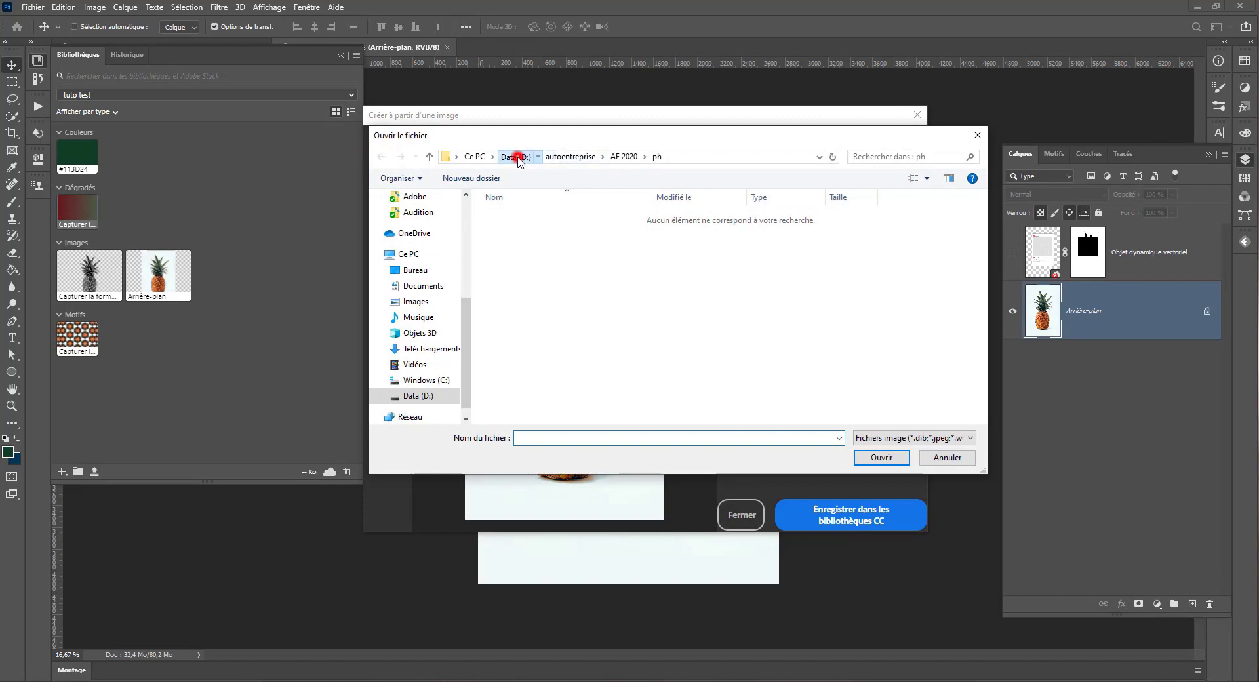
scroll(590, 328, down, 3)
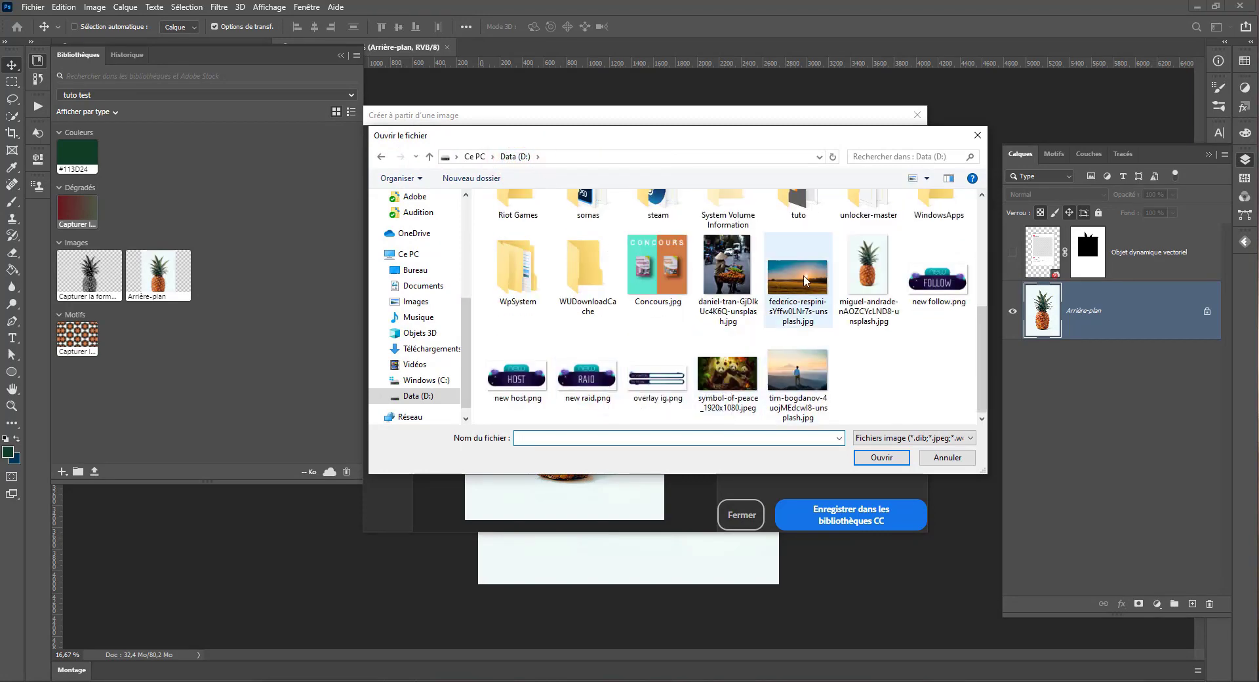
double_click(728, 265)
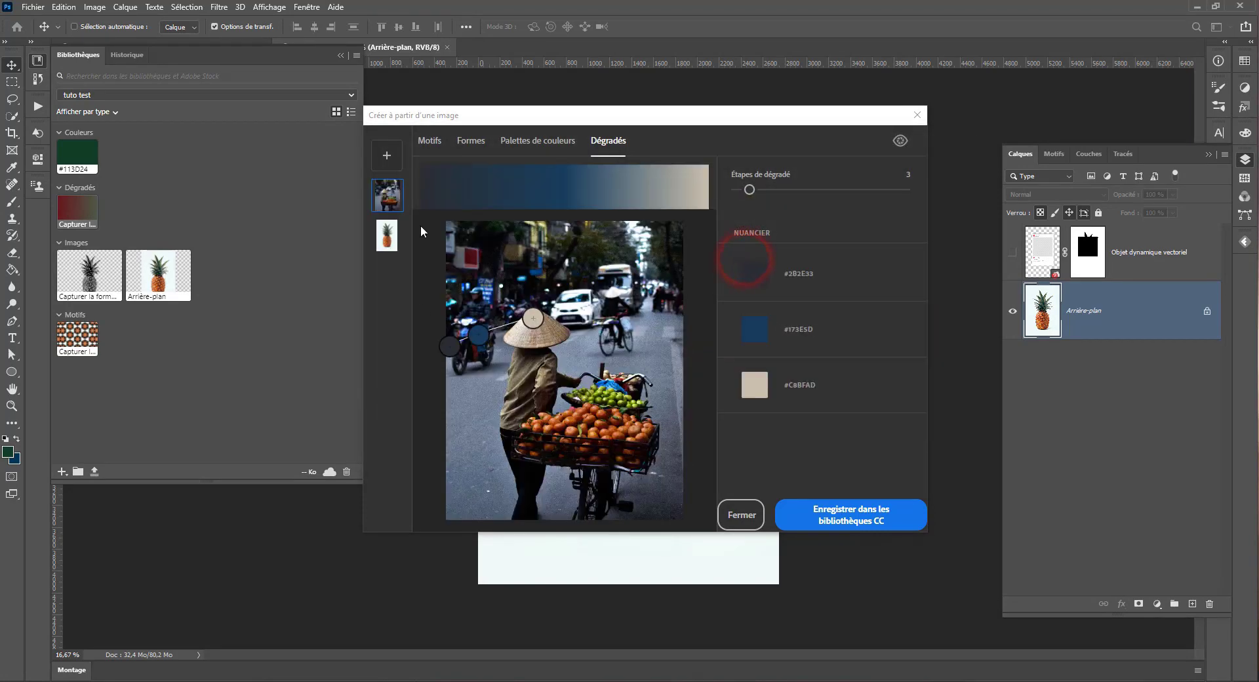
Step: Review the vendor photo's colour palette, shape and pattern captures and the mobile capture information, and close the capture window
click(526, 144)
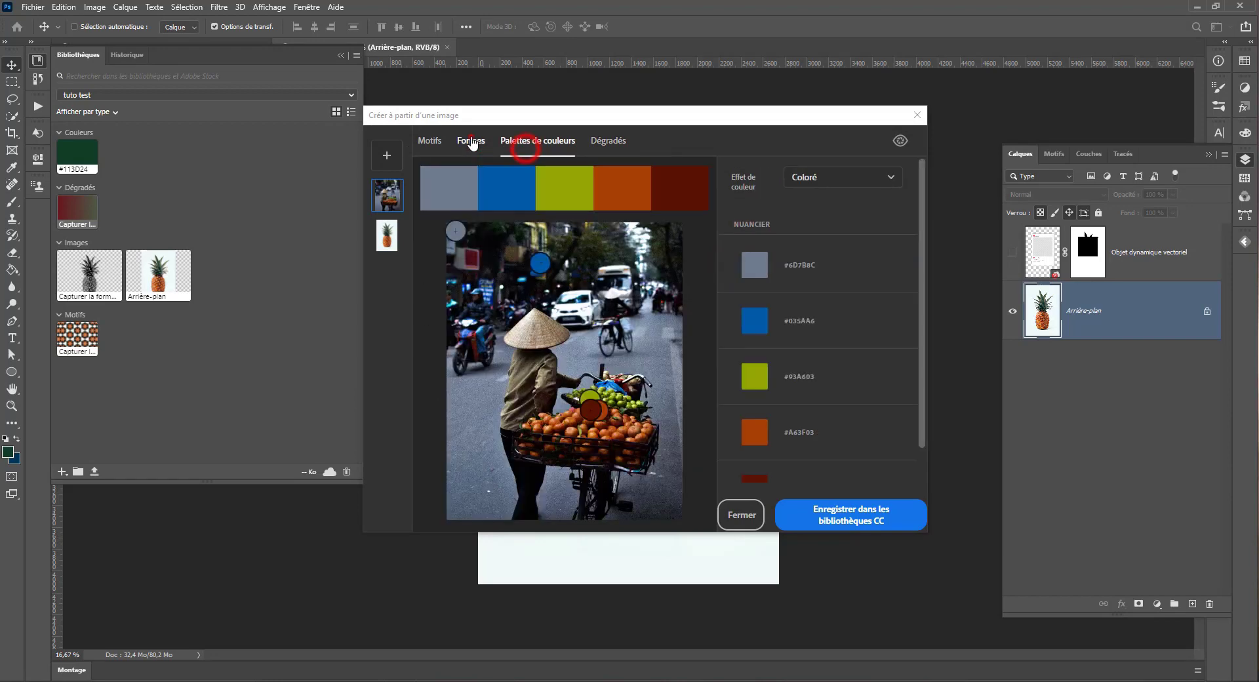
click(470, 141)
click(428, 140)
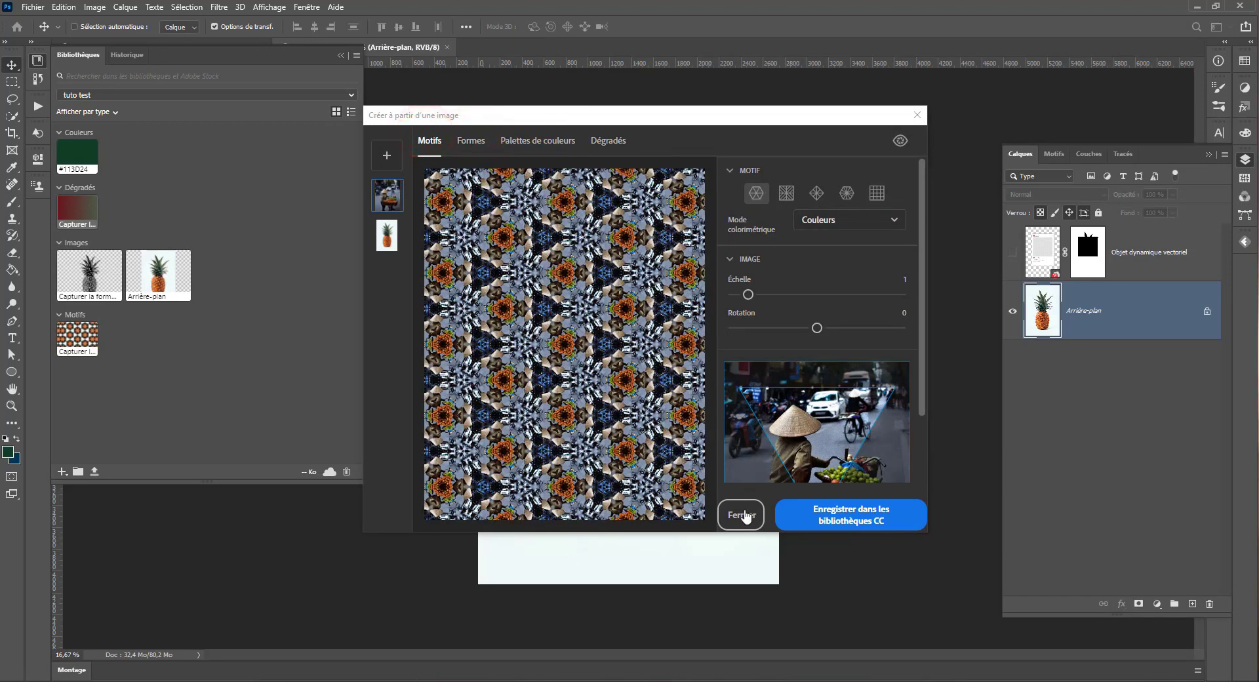
click(902, 141)
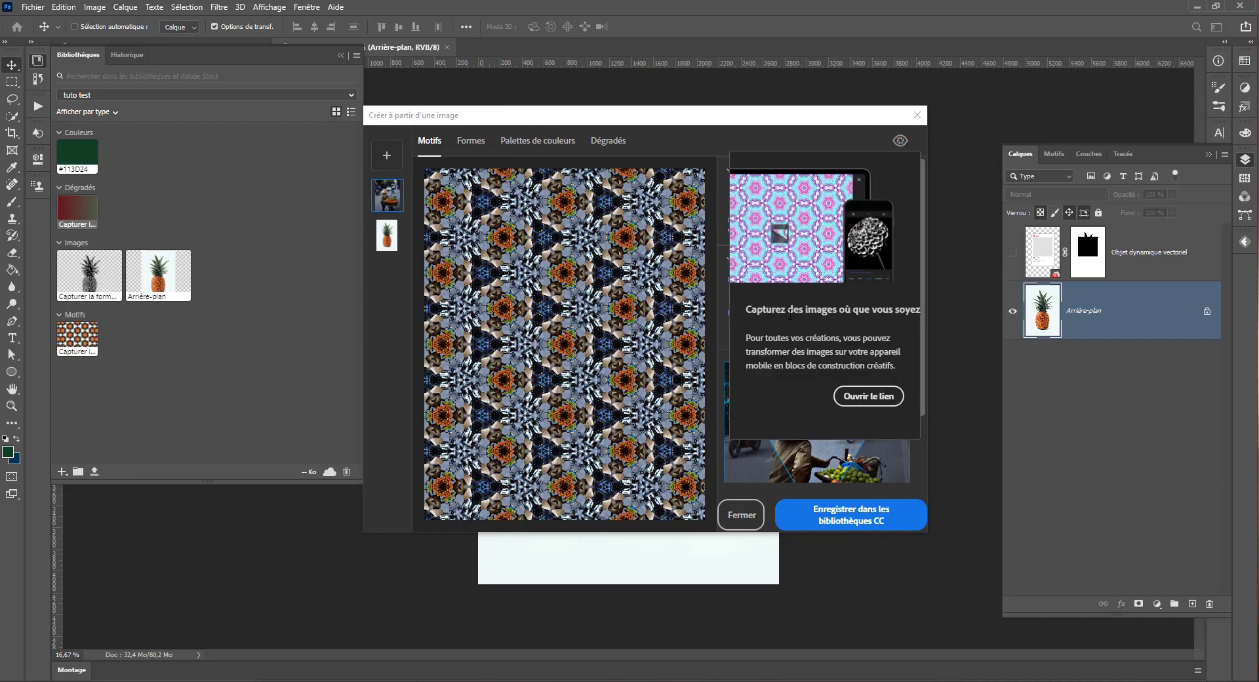
click(738, 515)
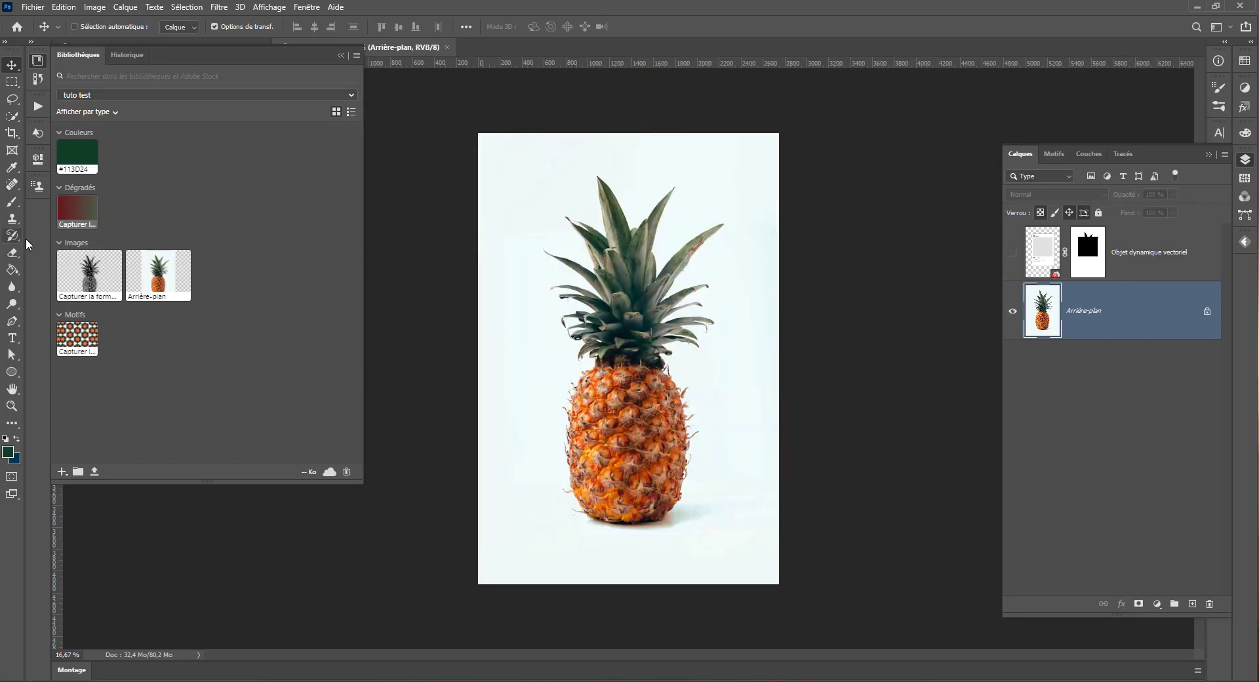
Step: Place the captured pineapple shape from the library in the lower-left corner of the pineapple image
drag(85, 279, 523, 530)
key(Return)
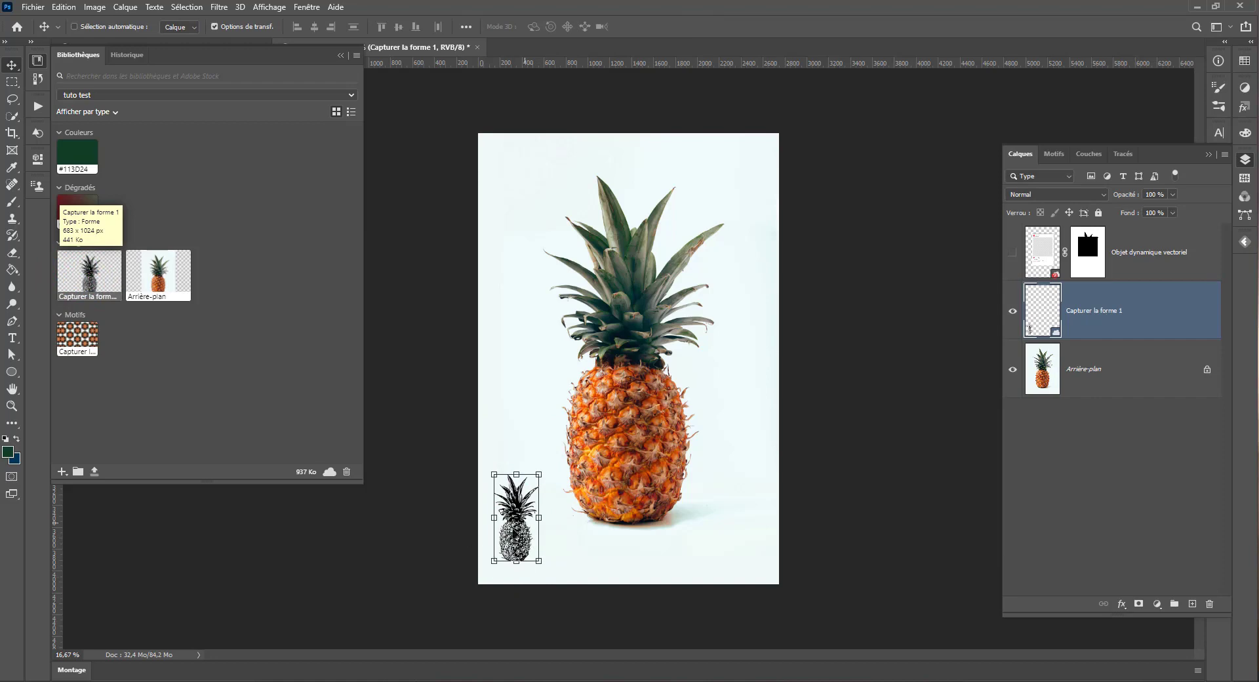
Step: Try the captured pineapple pattern as a fill layer with an angle of 134.26° and a greatly enlarged scale, and undo it
drag(78, 338, 700, 326)
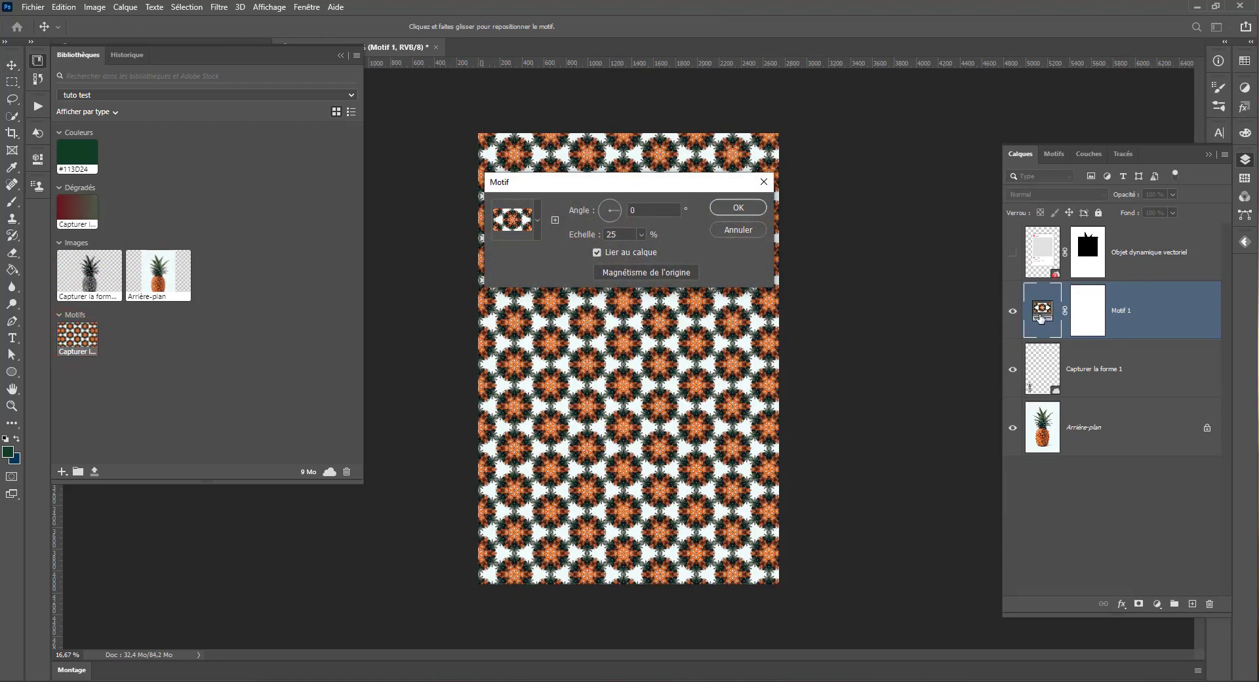
drag(616, 209, 608, 214)
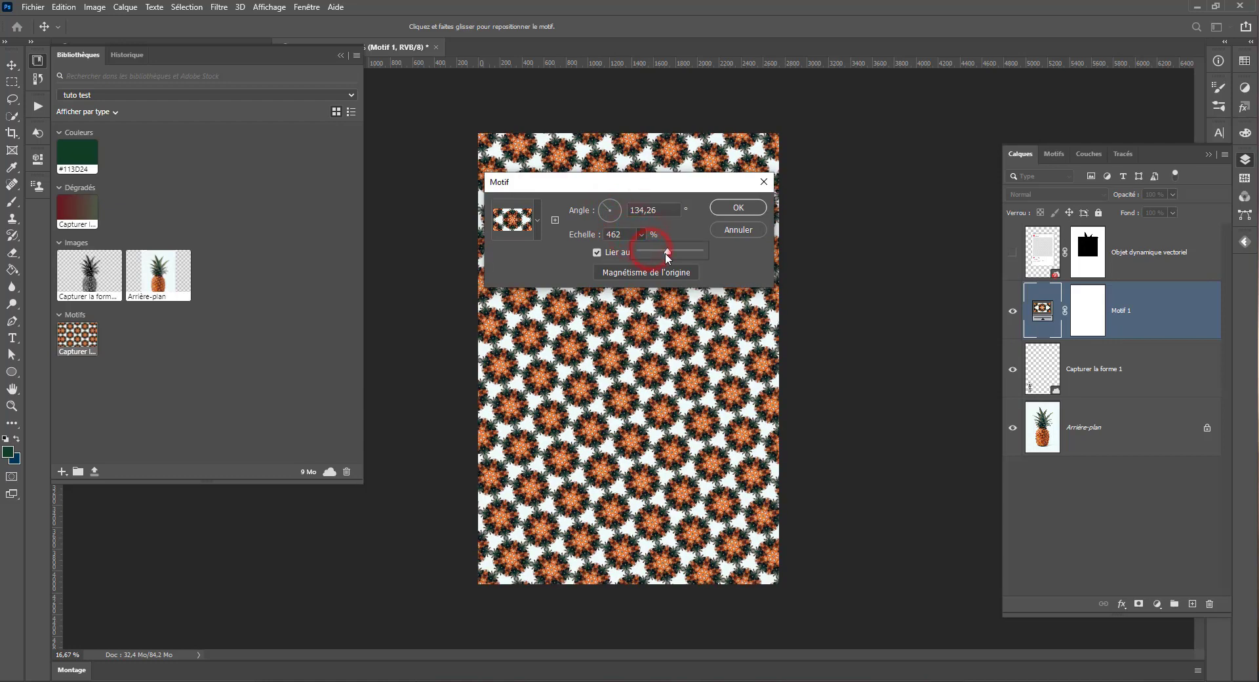
drag(666, 254, 660, 254)
click(734, 207)
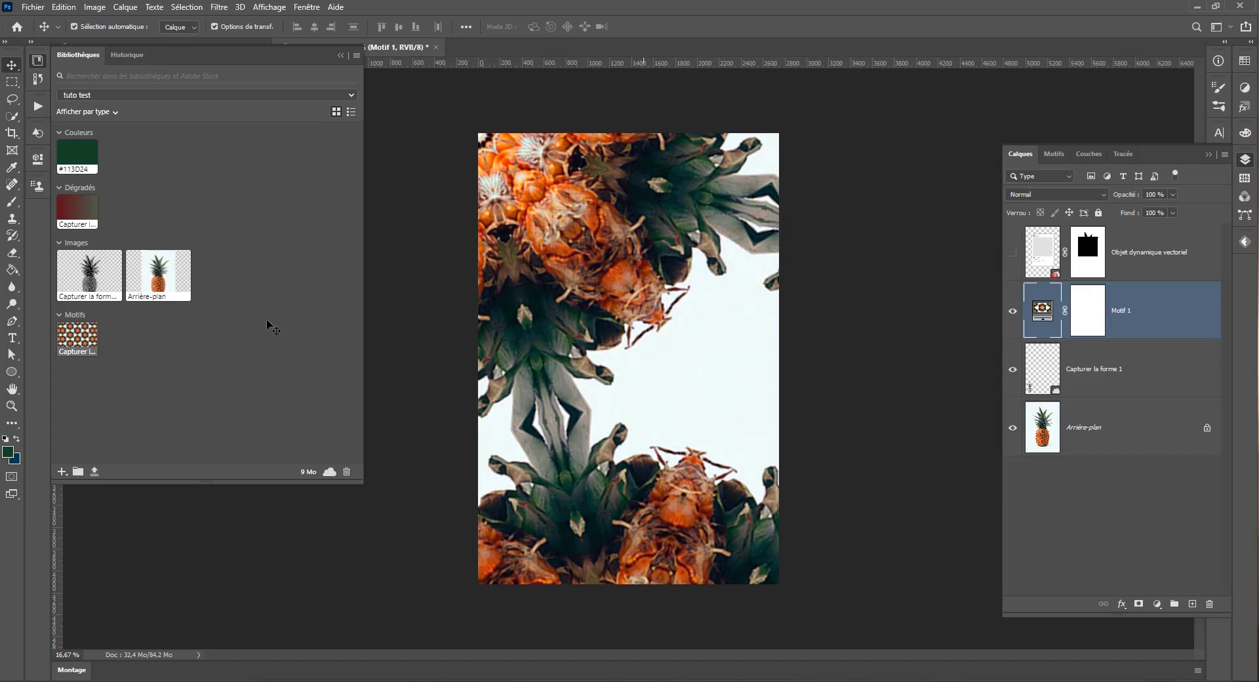
key(ctrl+z)
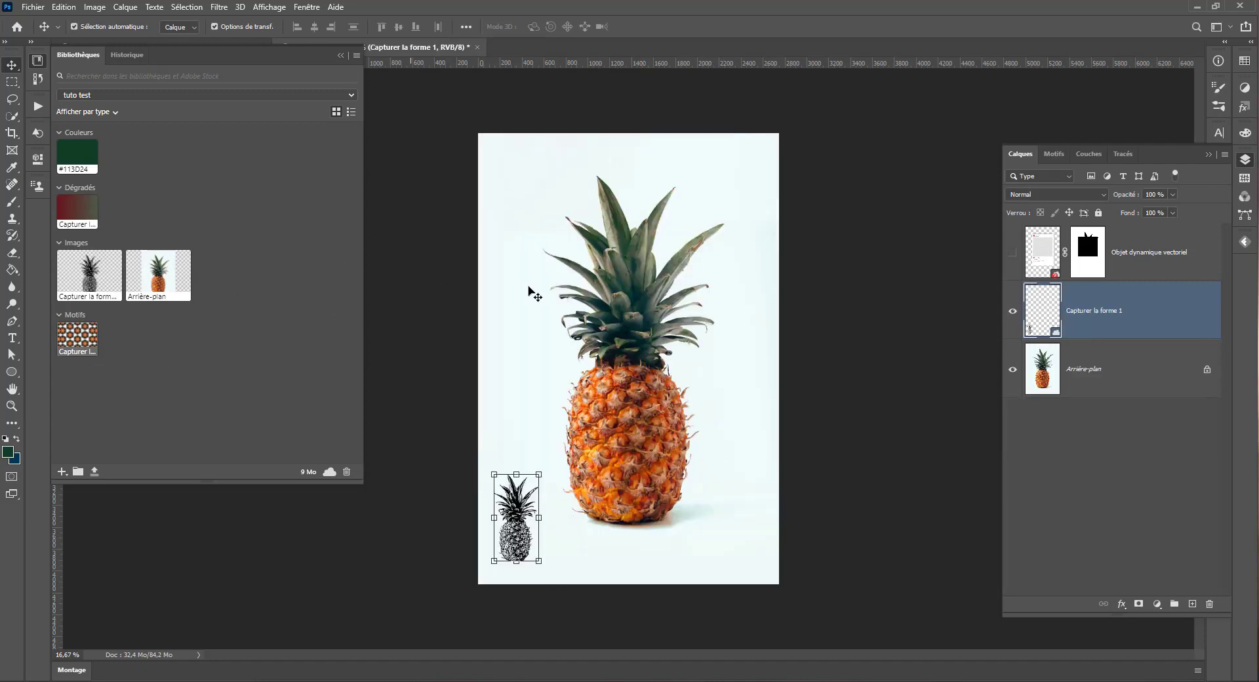
Step: Apply the captured red-green gradient as a fill clipped to the small pineapple shape, and reduce the gradient's scale
click(78, 218)
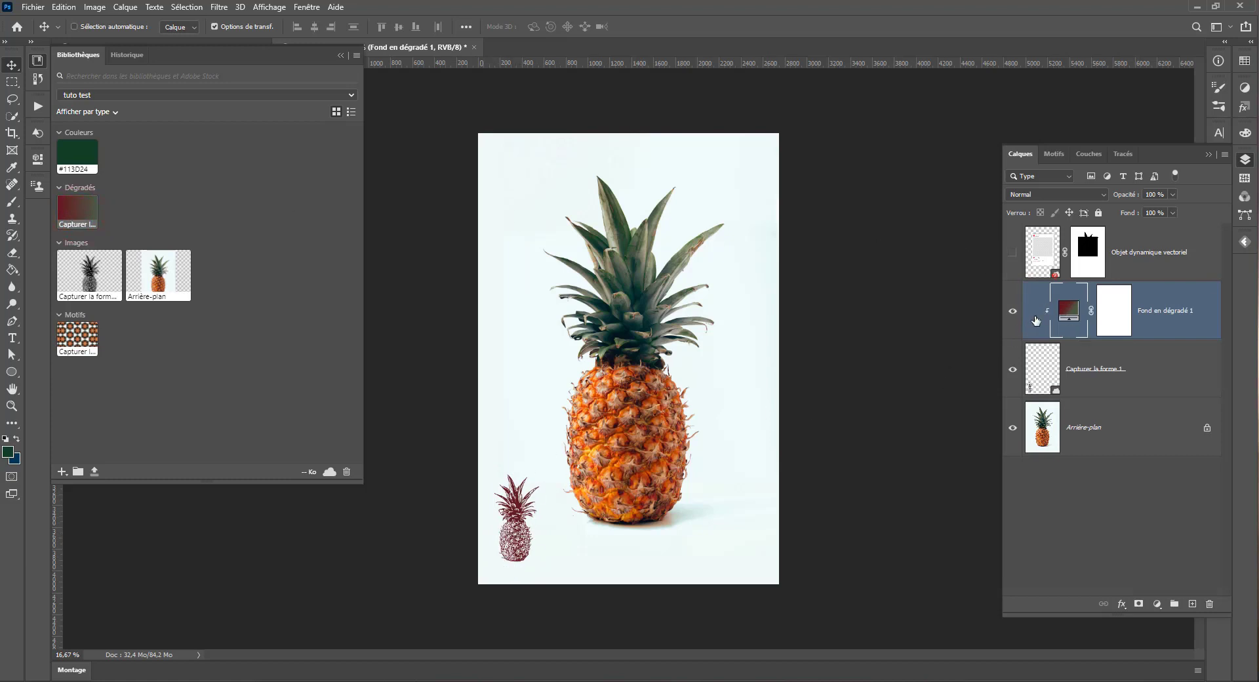
double_click(1066, 314)
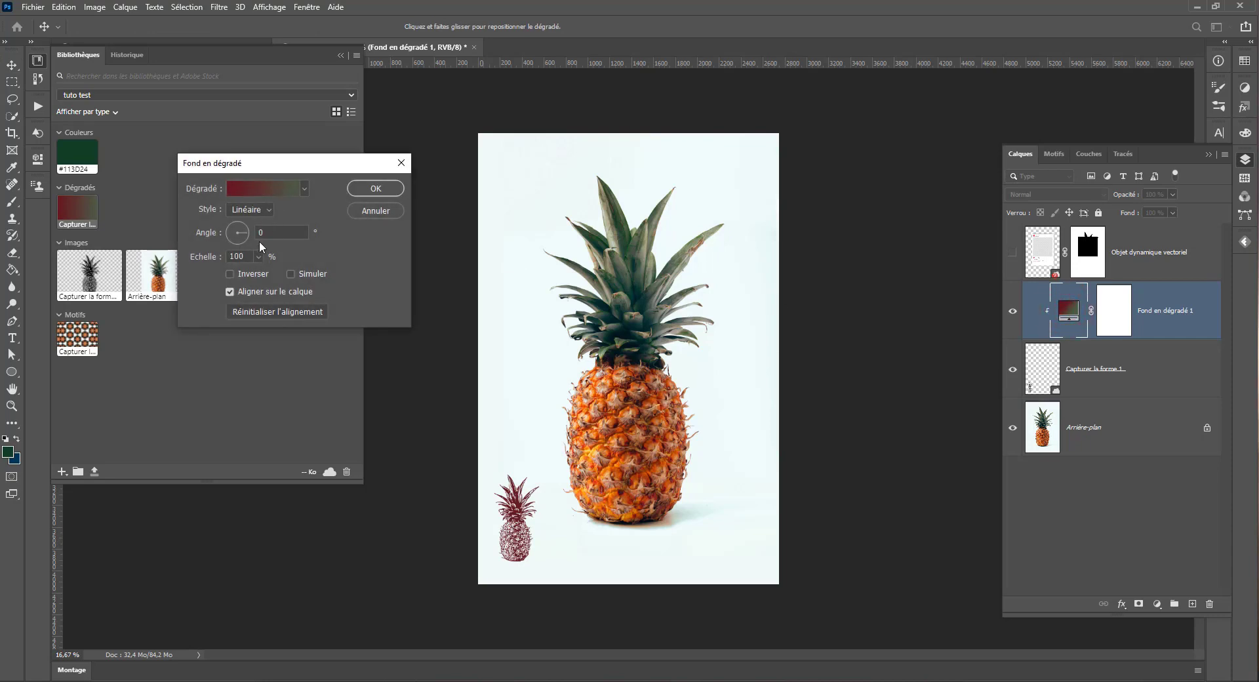
drag(257, 272, 252, 273)
drag(286, 278, 272, 276)
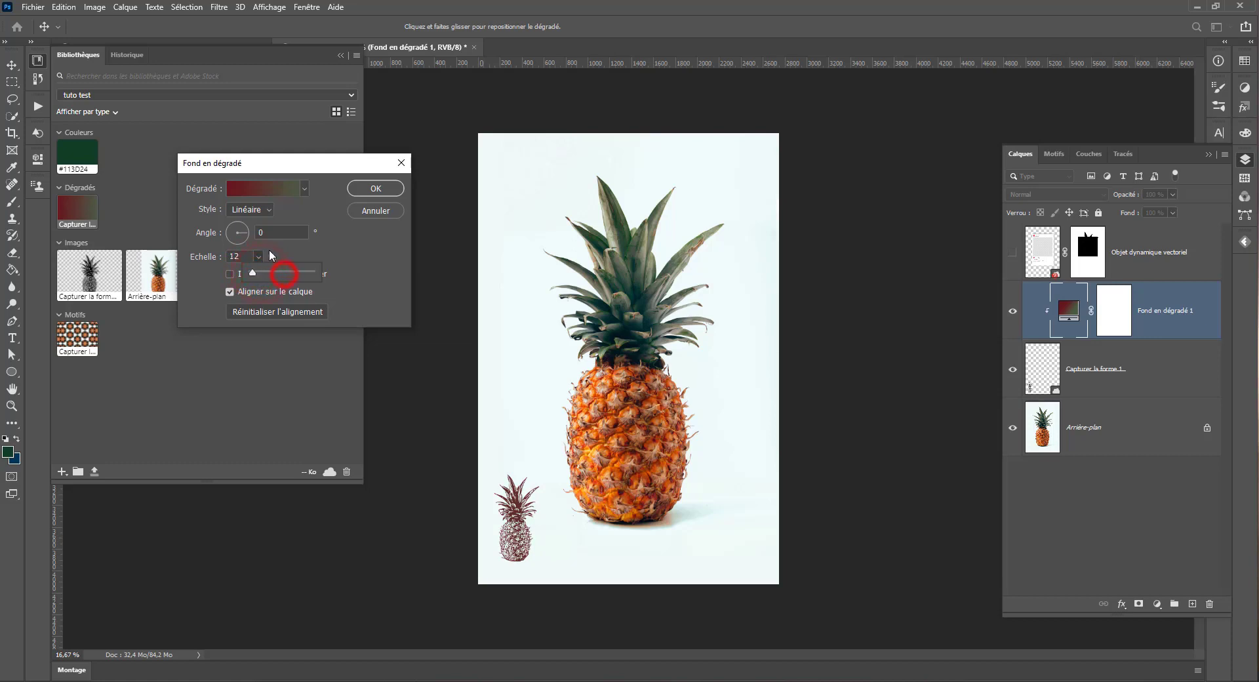
click(393, 189)
Step: Release the gradient fill's clipping to the pineapple shape and delete the gradient fill layer
alt+click(1062, 336)
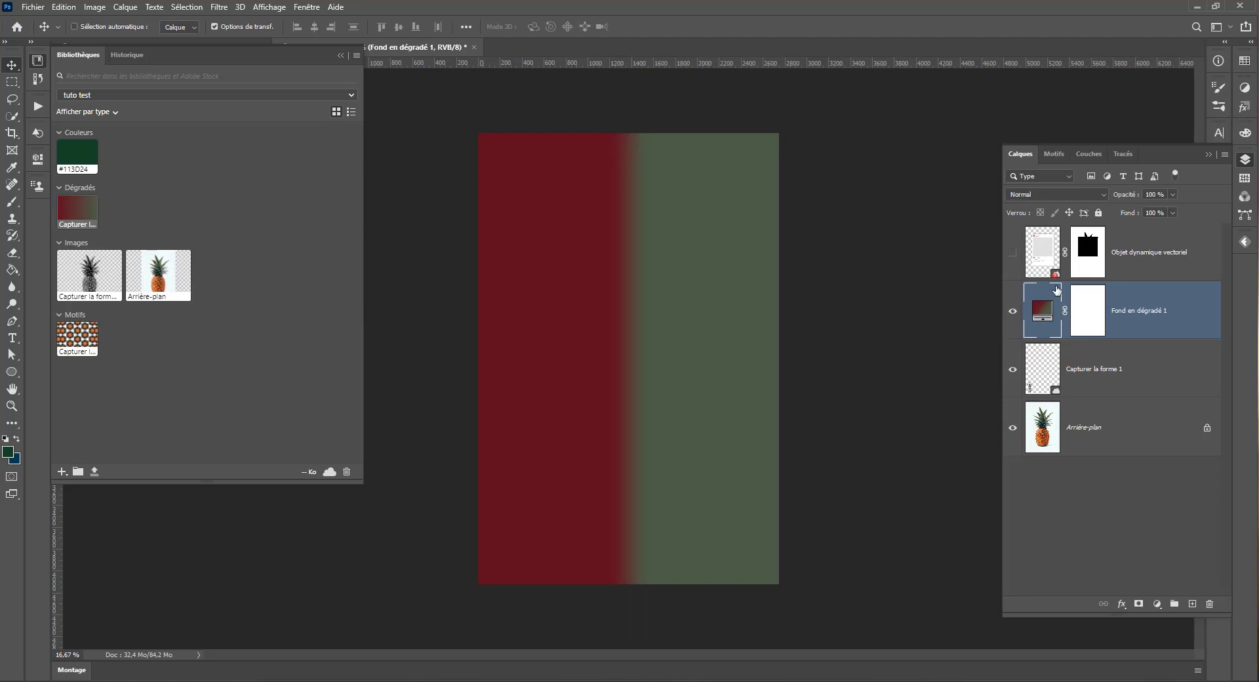
click(1202, 593)
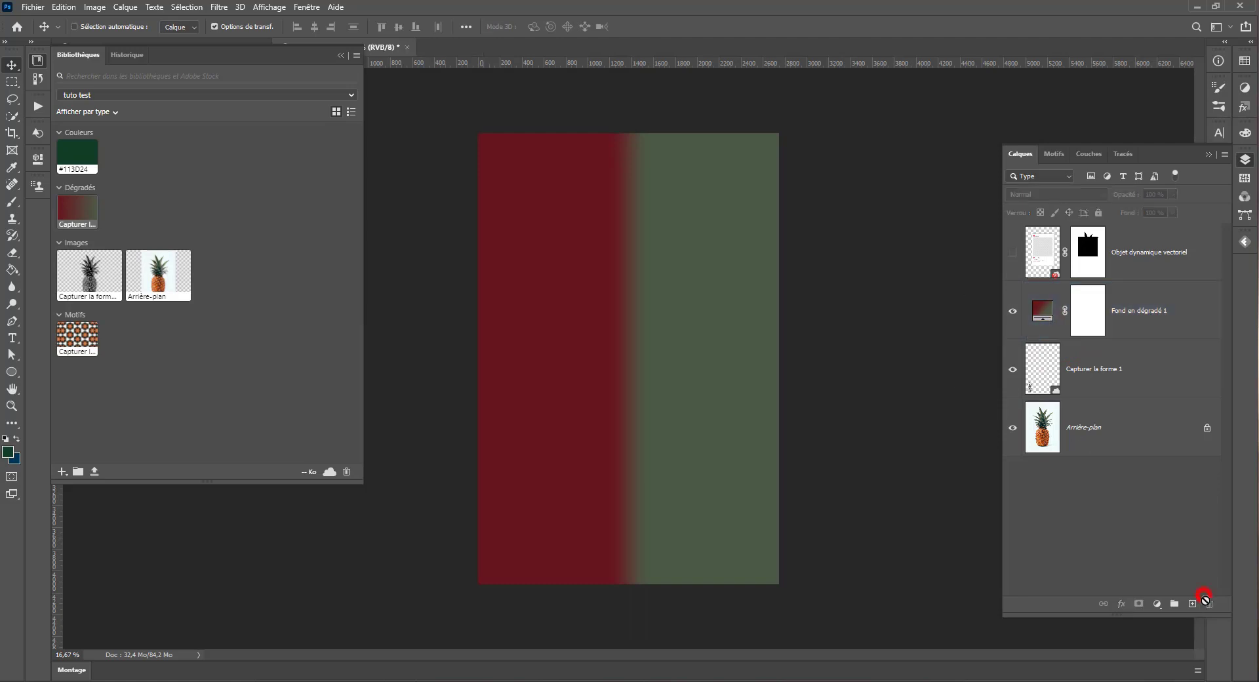
click(1042, 322)
click(1211, 603)
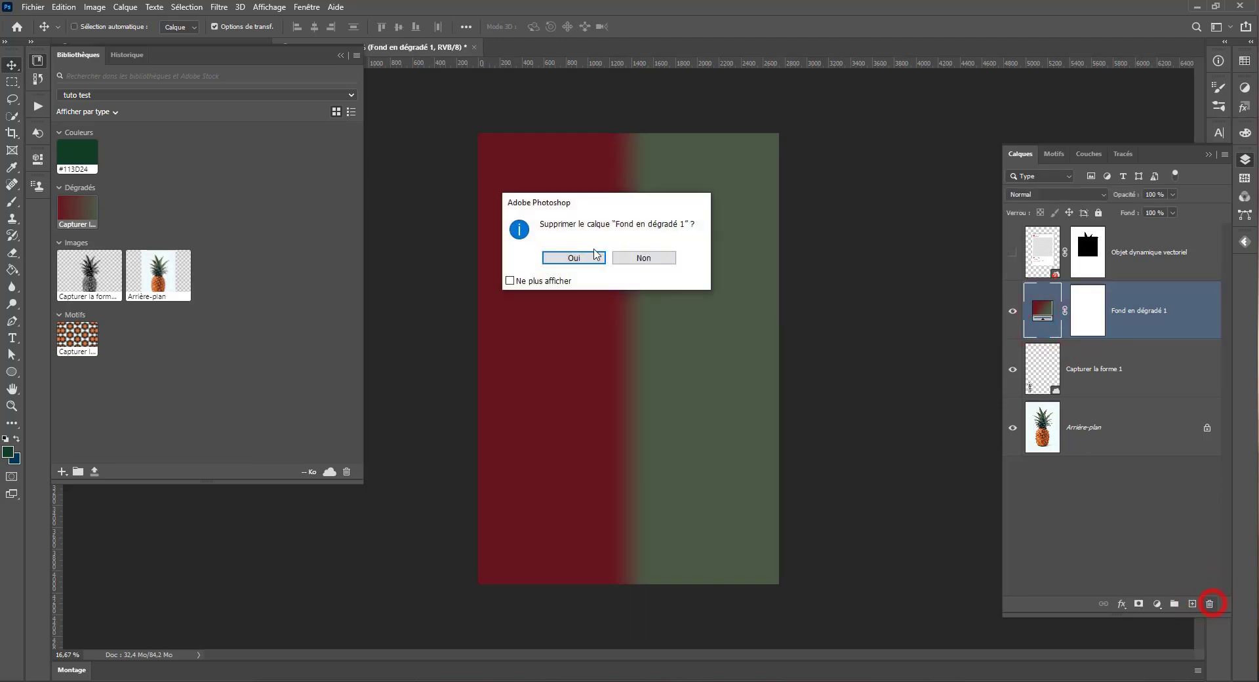
click(565, 255)
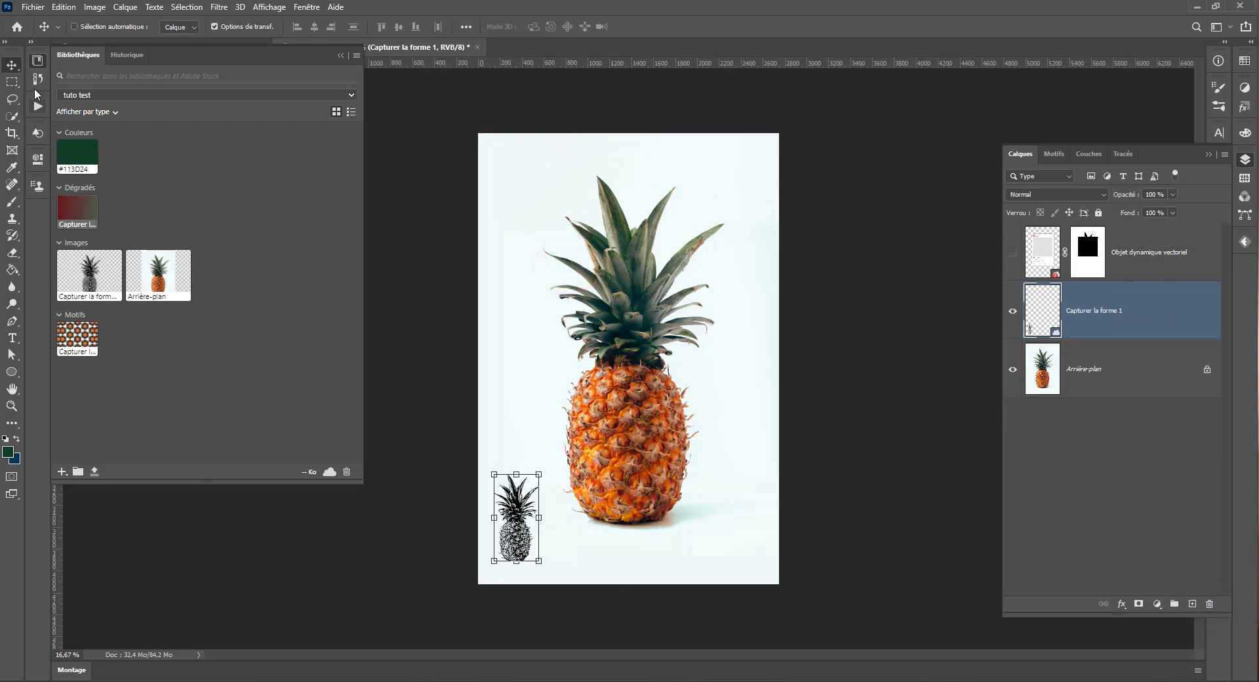
Step: Switch to the Sans titre-1-Récupéré document and begin a shape capture from its Anabella lettering image
click(36, 61)
click(129, 48)
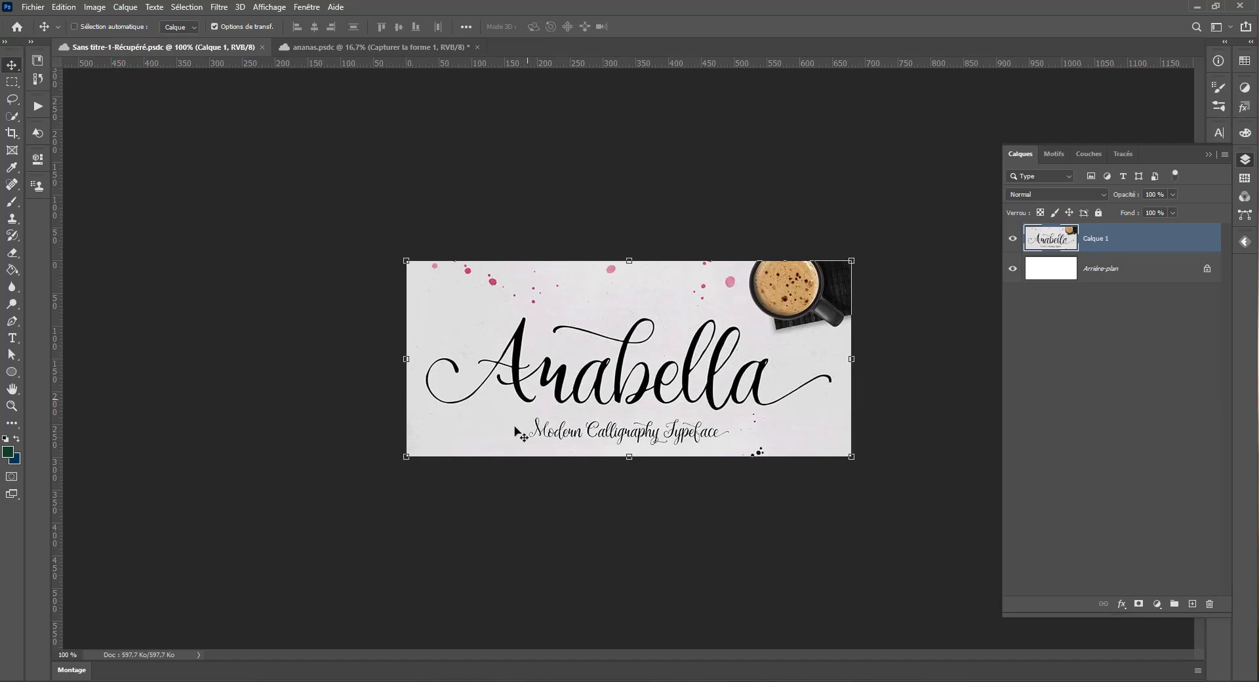
click(37, 60)
click(62, 471)
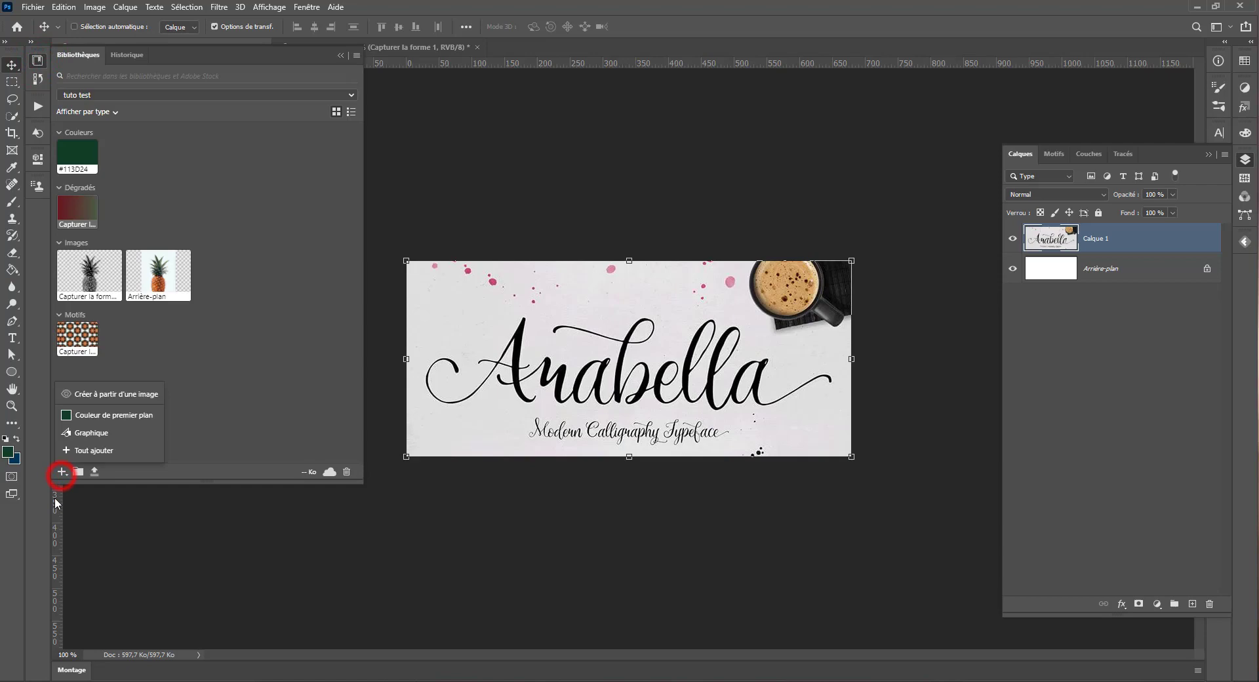
click(109, 394)
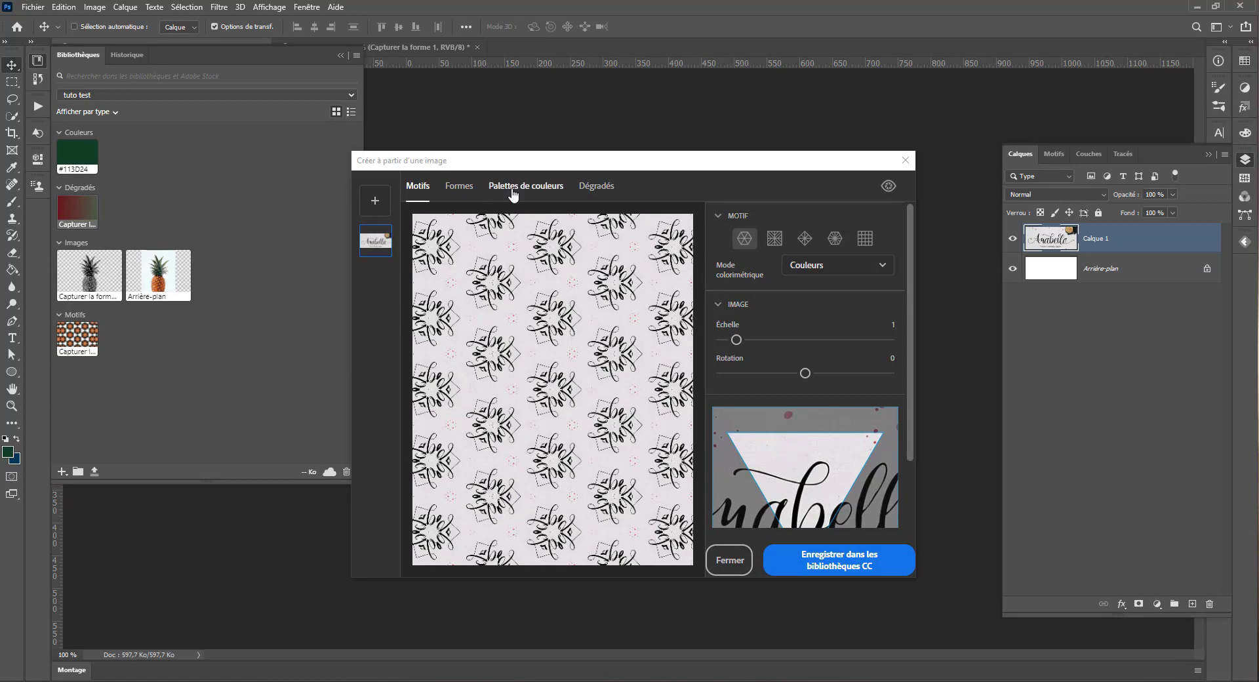
click(459, 187)
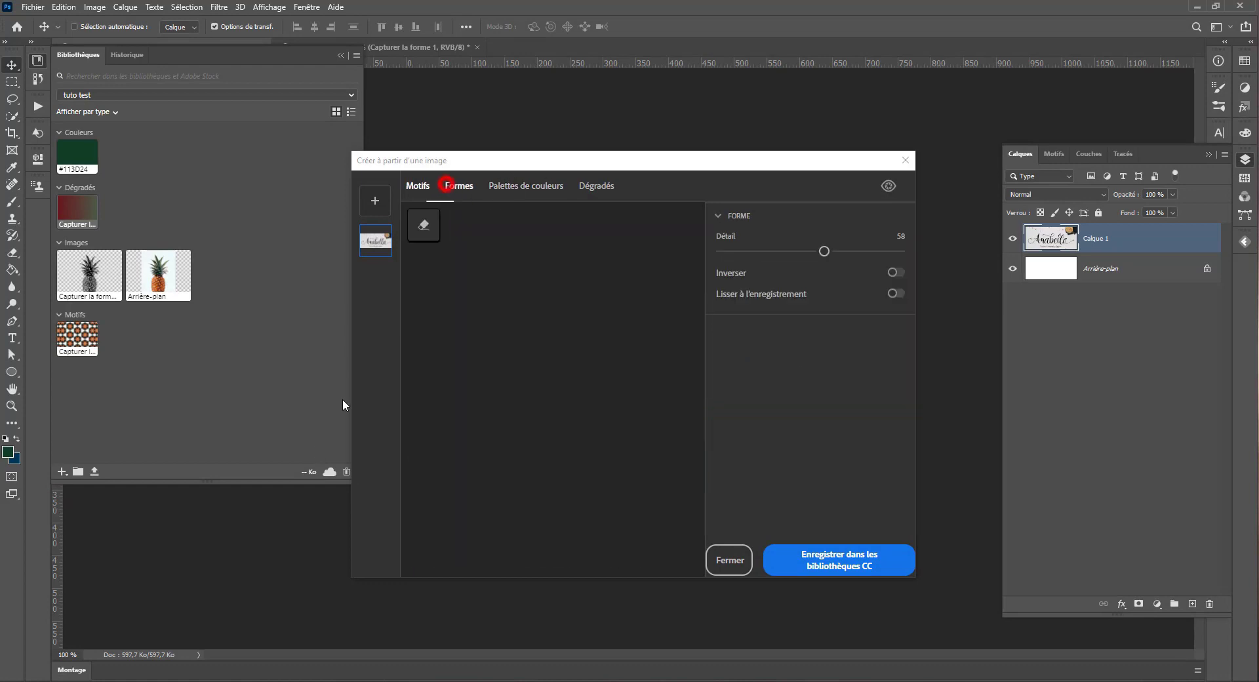
Step: Set the shape's detail to 92 and erase the "Modern Calligraphy Typeface" subtitle beneath the Anabella lettering
click(422, 226)
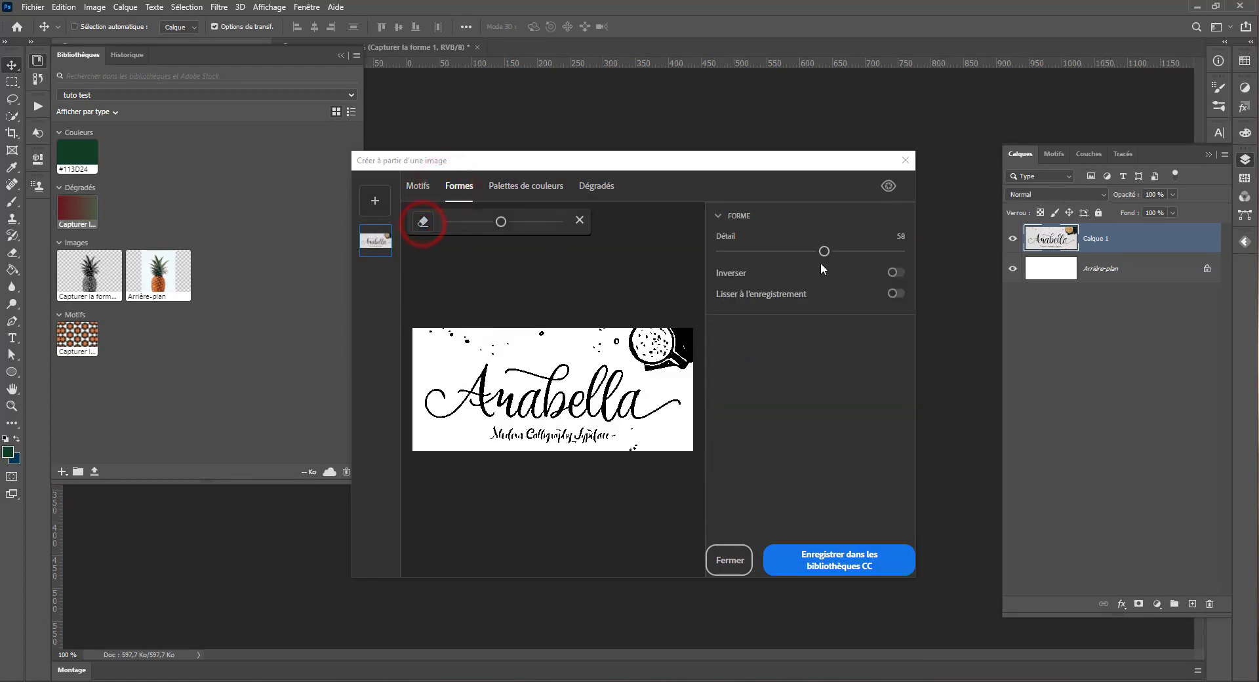
mouse_move(824, 252)
mouse_down()
mouse_move(899, 247)
mouse_move(664, 252)
mouse_move(885, 251)
mouse_up()
drag(453, 436, 626, 444)
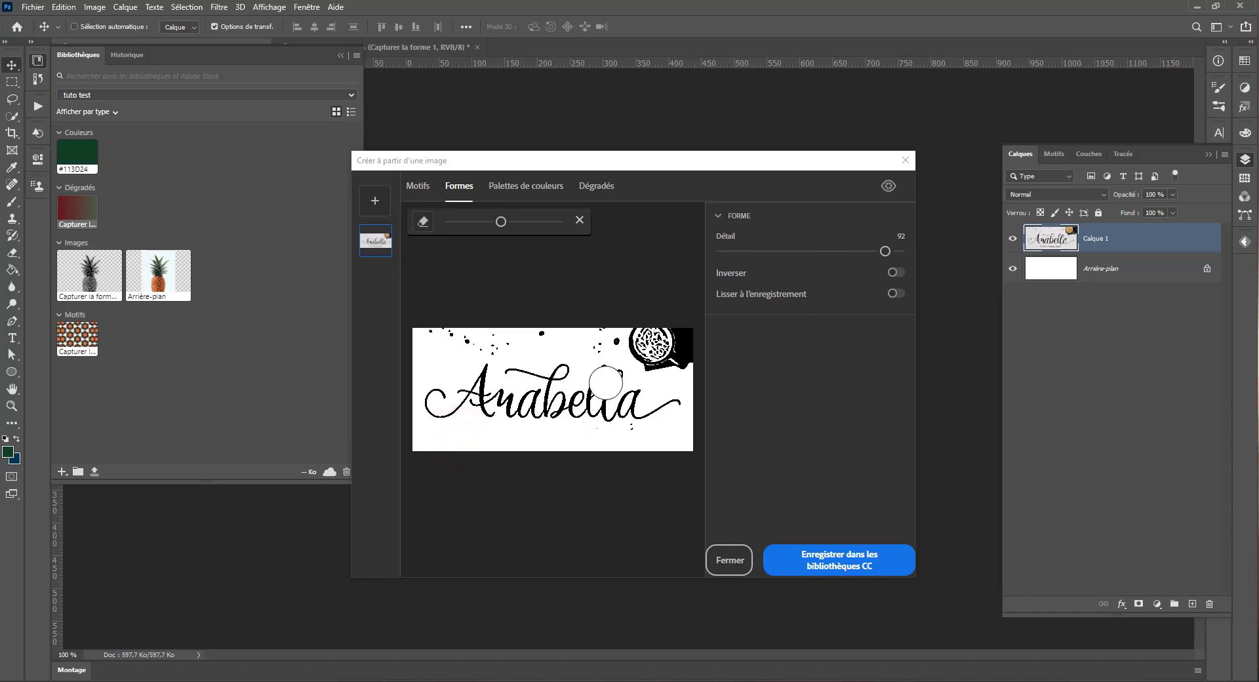
Step: Erase the coffee cup and the ink splatters around the Anabella lettering, reducing the eraser size for the finer spots
mouse_move(497, 222)
mouse_down()
mouse_move(474, 221)
mouse_move(500, 220)
mouse_up()
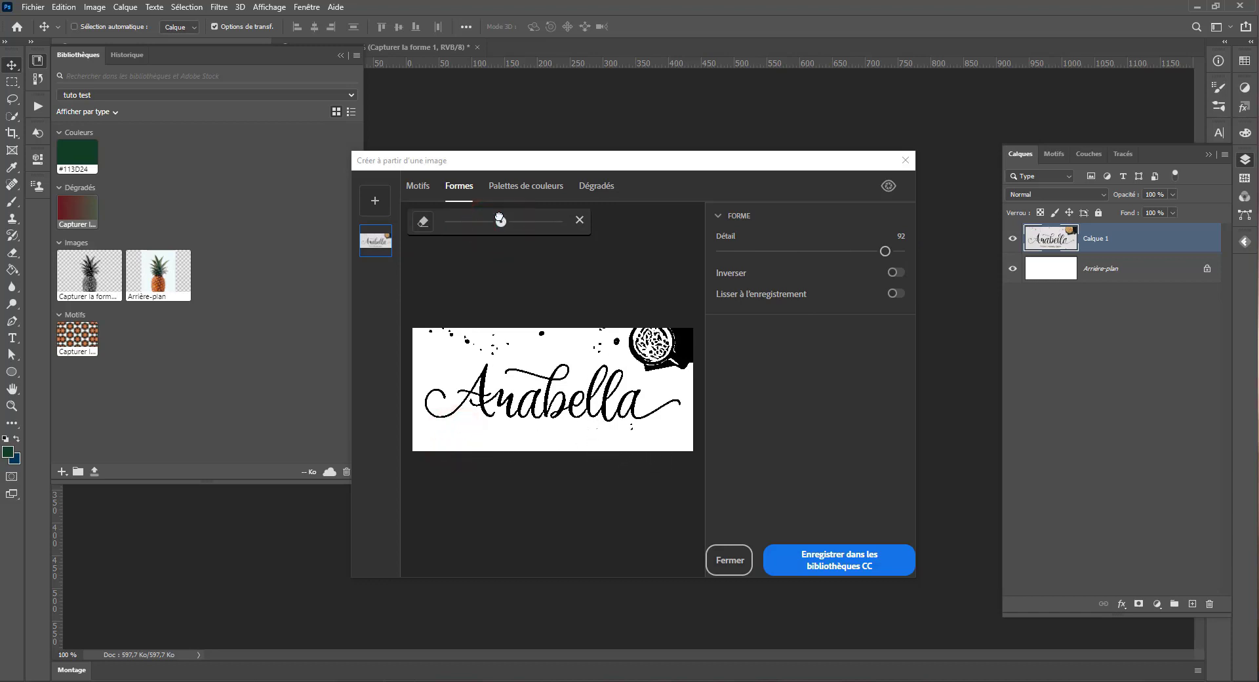
mouse_move(609, 321)
mouse_down()
mouse_move(636, 320)
mouse_move(647, 351)
mouse_move(691, 355)
mouse_move(655, 356)
mouse_move(624, 333)
mouse_move(432, 339)
mouse_up()
drag(481, 221, 466, 221)
click(495, 346)
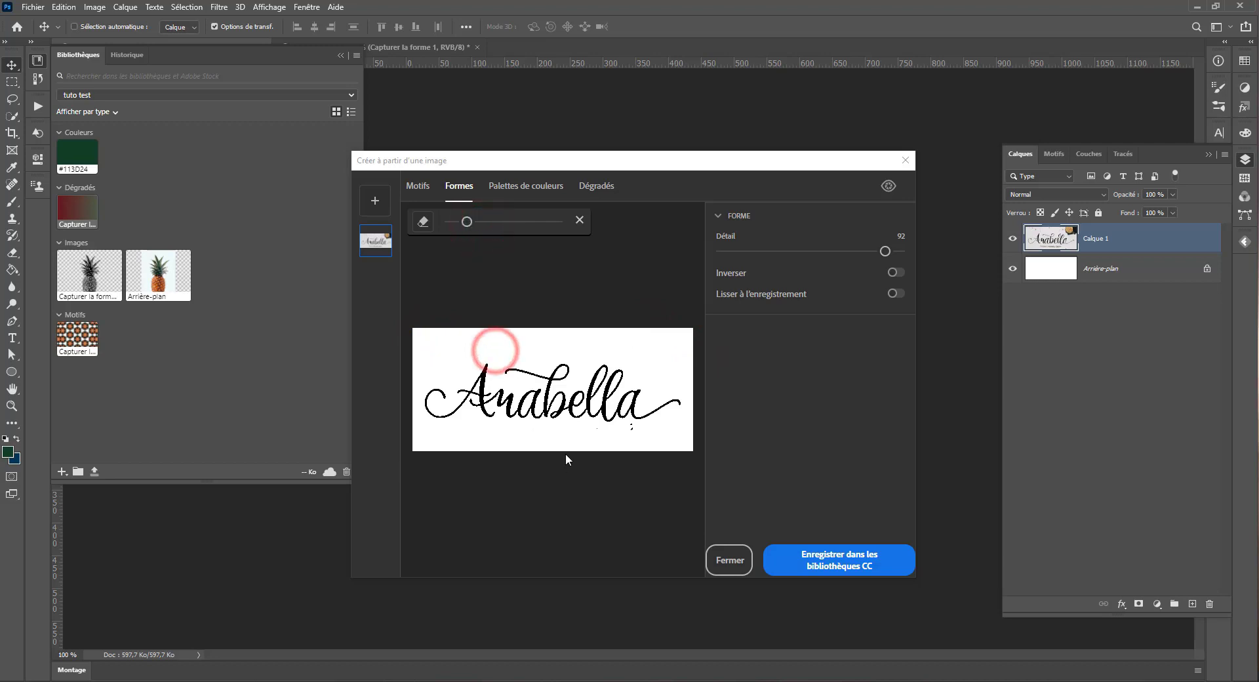
click(617, 426)
drag(617, 427, 634, 445)
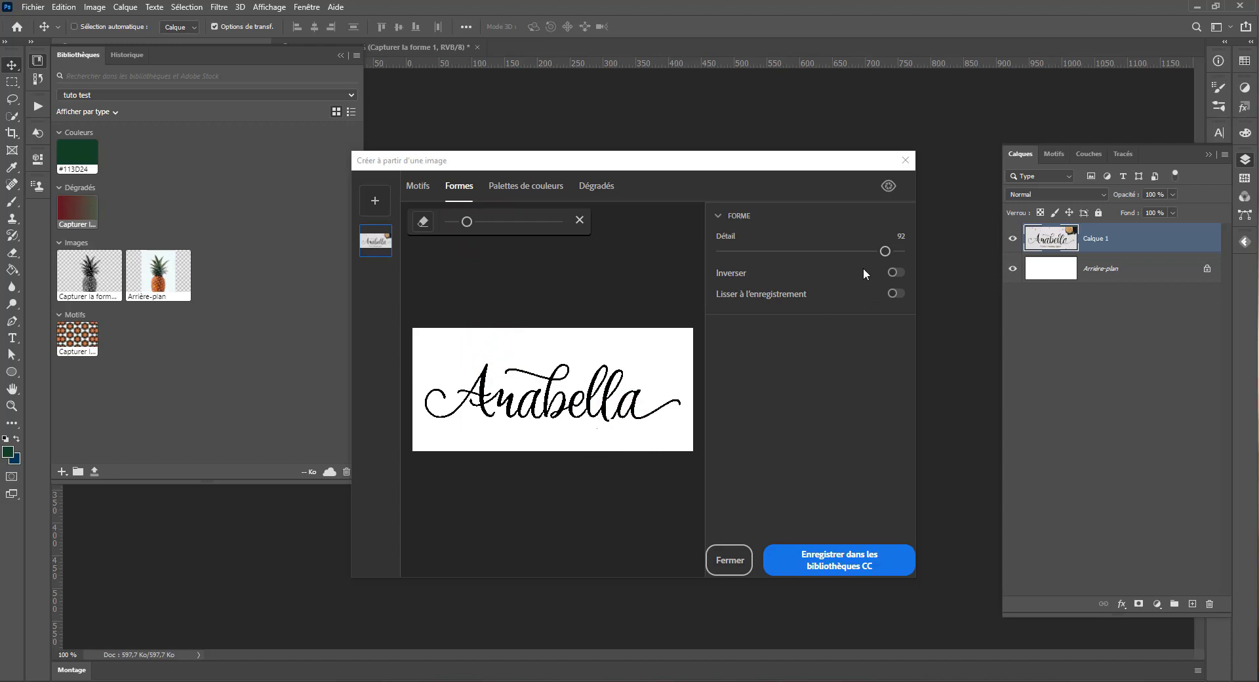
Step: Raise the Anabella shape's detail to 100, save it to the CC library and close the capture window
drag(883, 250, 902, 251)
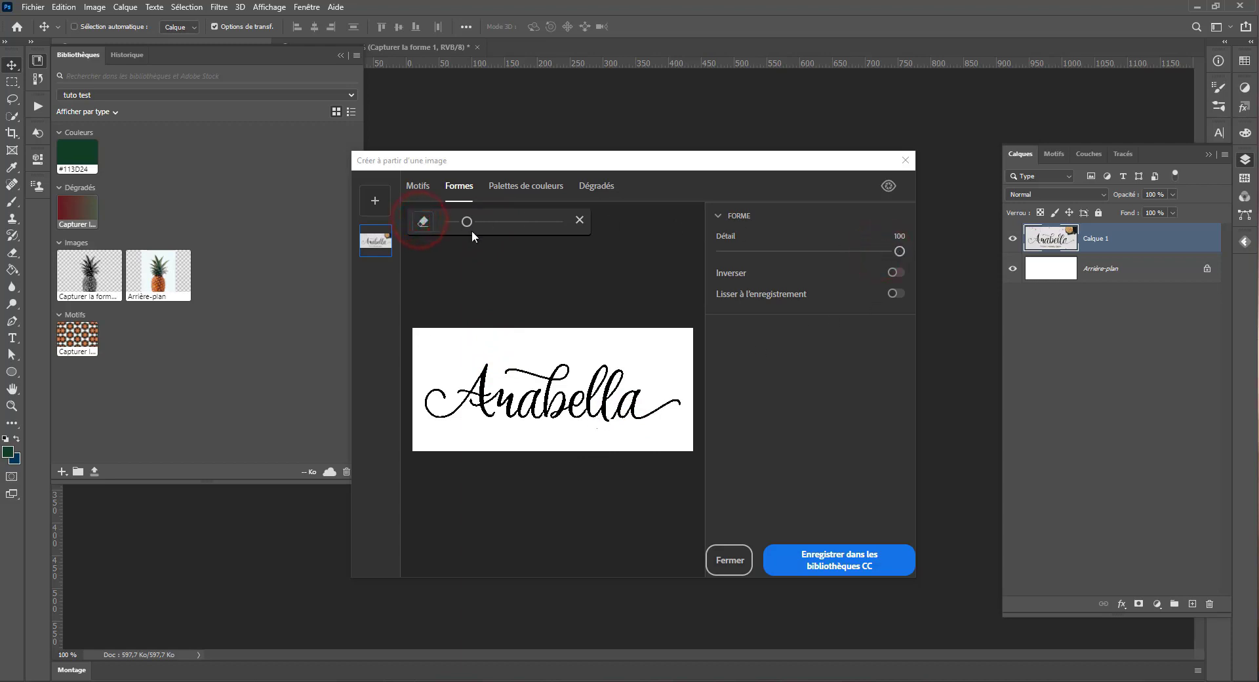
click(816, 569)
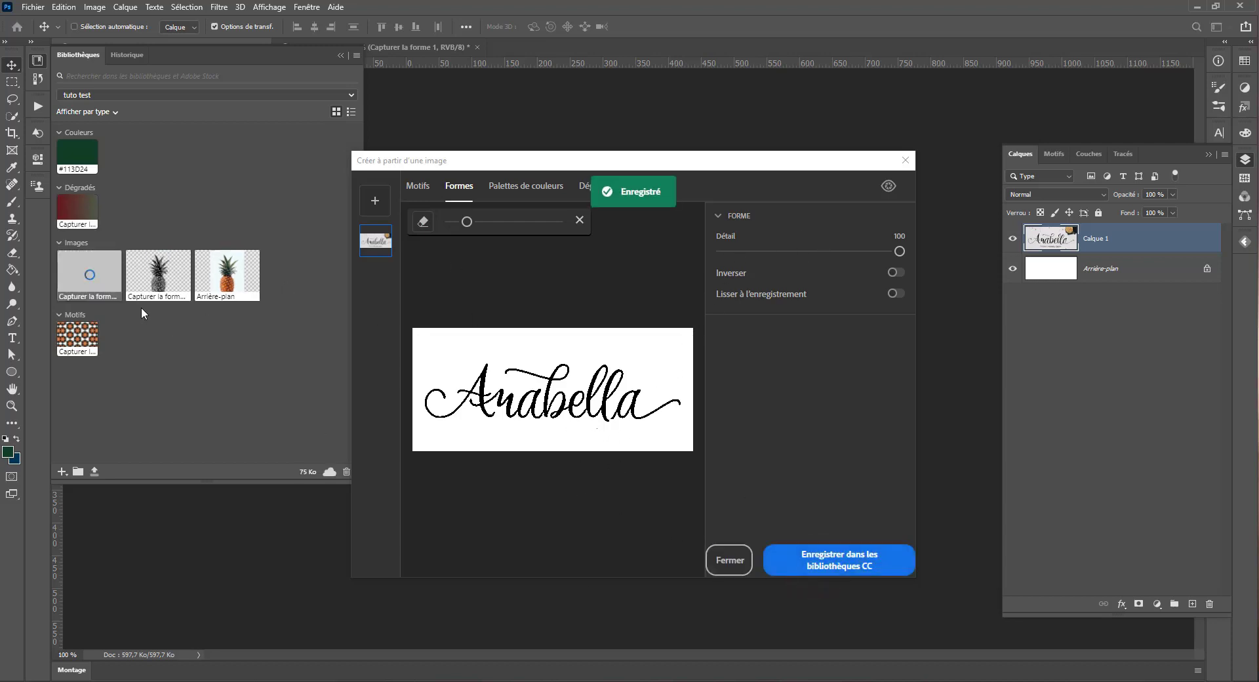
click(906, 160)
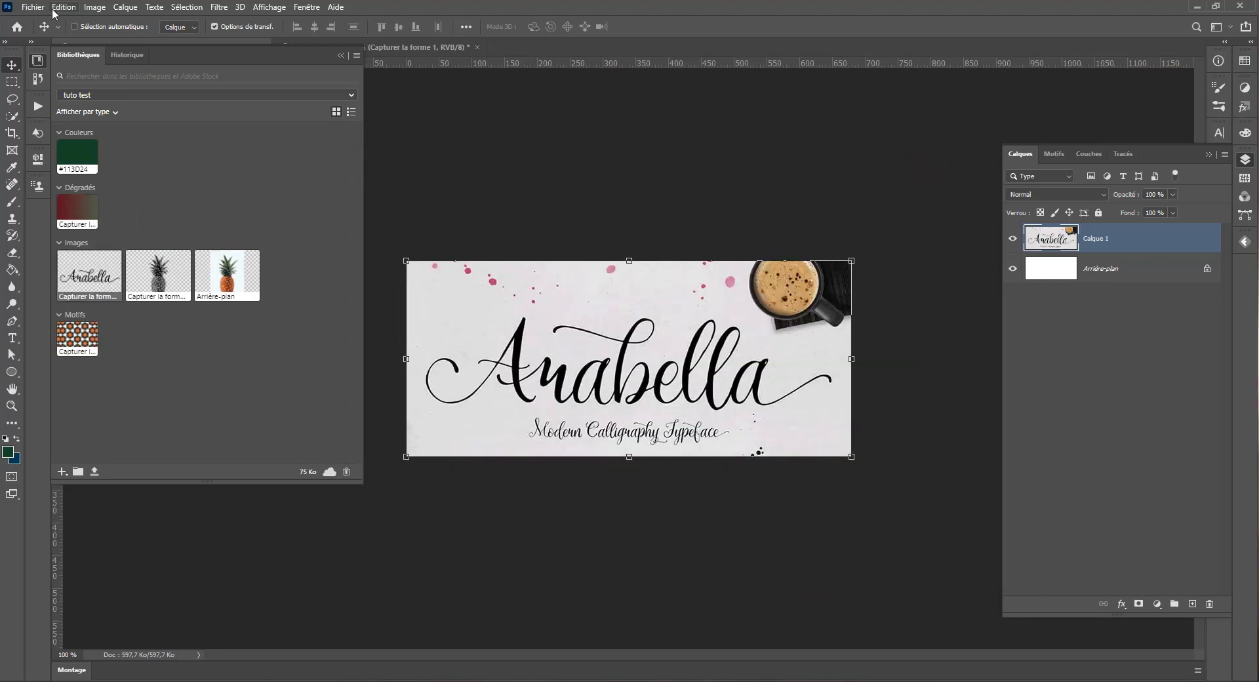
Step: Create a new blank 577 × 858 px document at 72 ppi with a white background
click(32, 7)
click(28, 21)
click(862, 450)
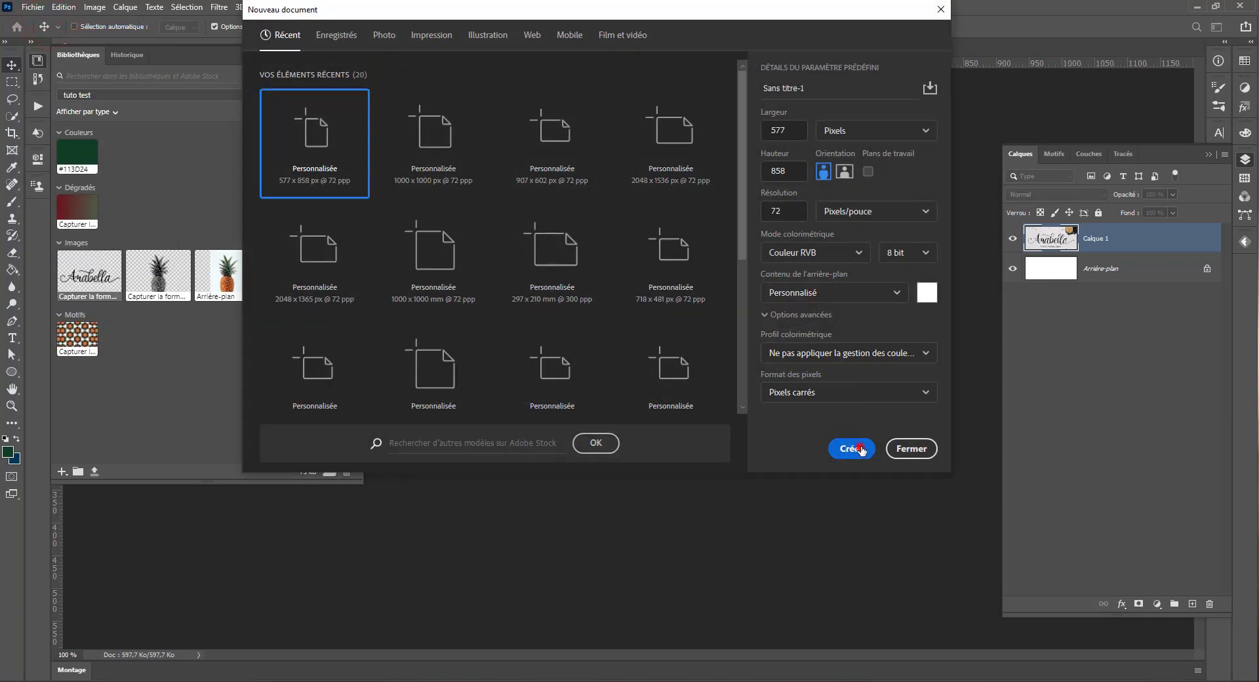
Step: Place the Anabella lettering shape from the library across the middle of the page and examine its edges up close
drag(78, 284, 577, 307)
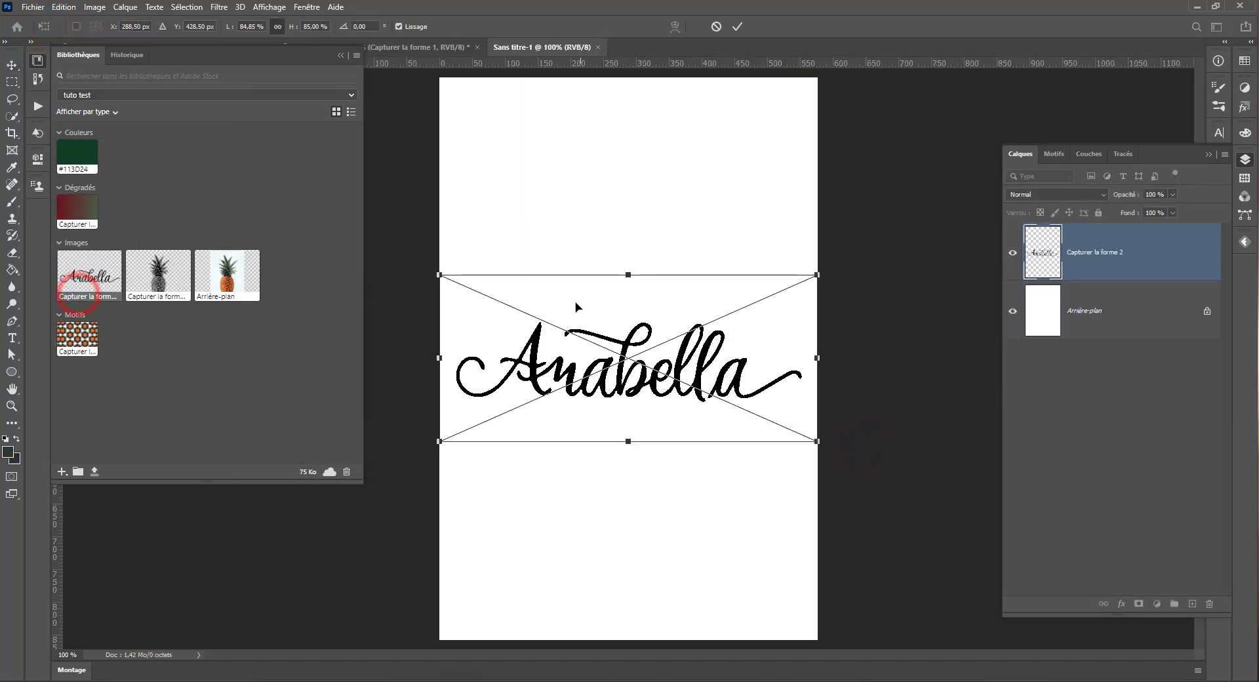
key(Return)
scroll(626, 446, up, 3)
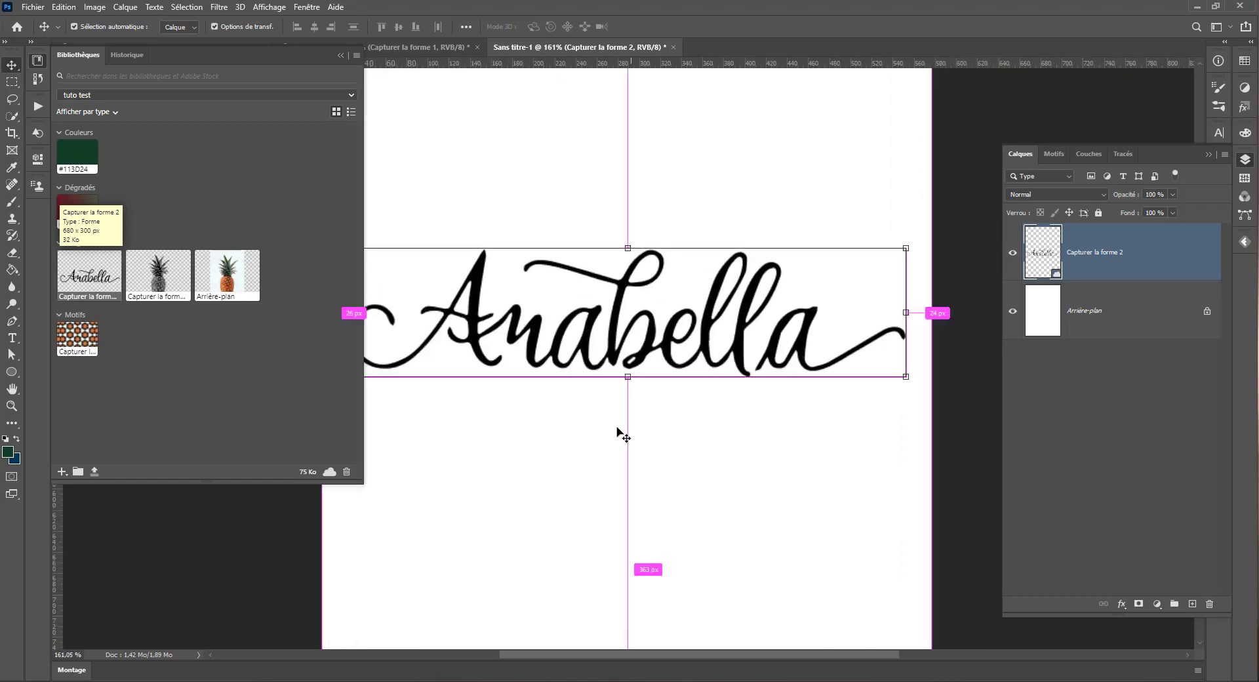
scroll(656, 325, up, 5)
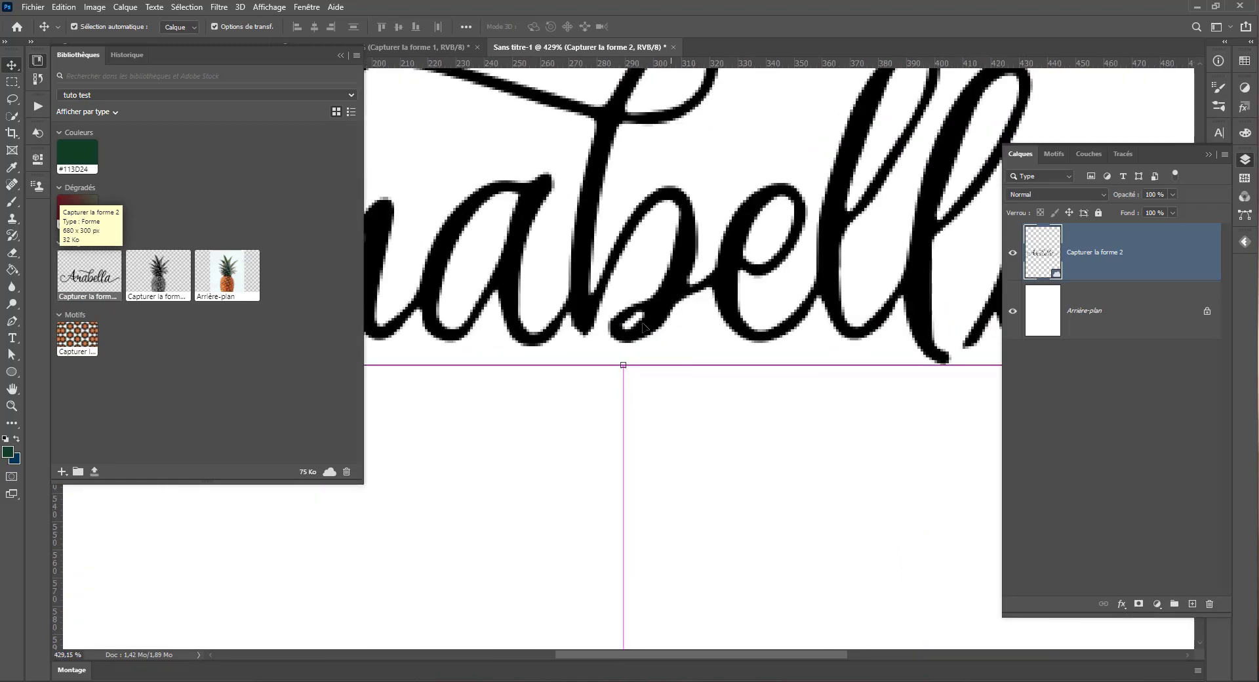
scroll(643, 326, down, 4)
scroll(643, 326, down, 2)
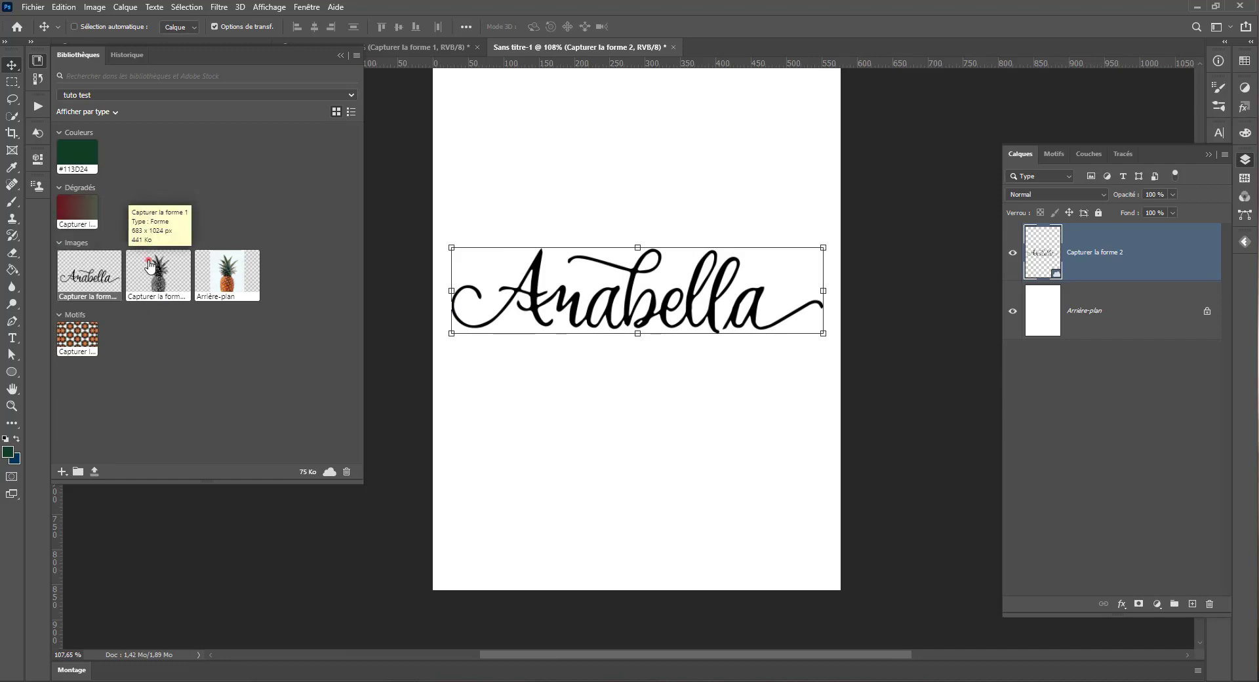
Step: Place the black-and-white pineapple shape from the library, scaled down and centred just below the Anabella lettering
drag(158, 270, 630, 419)
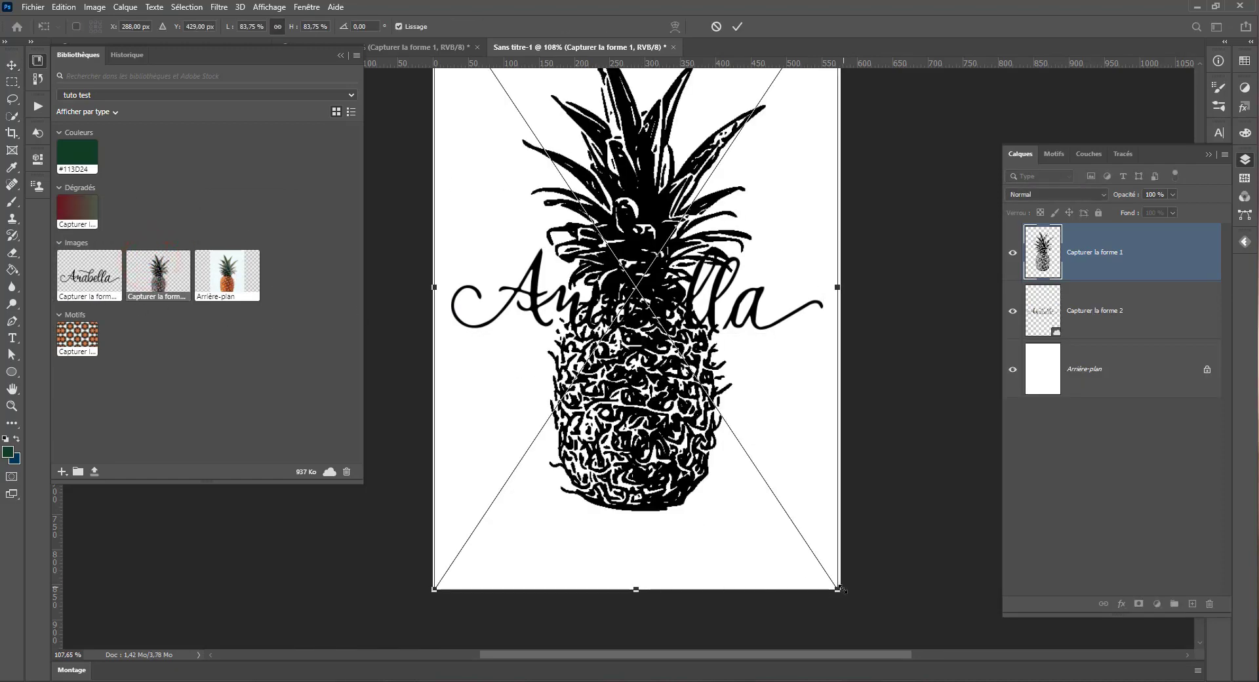
drag(841, 590, 591, 216)
drag(517, 154, 672, 490)
drag(613, 437, 637, 460)
key(Return)
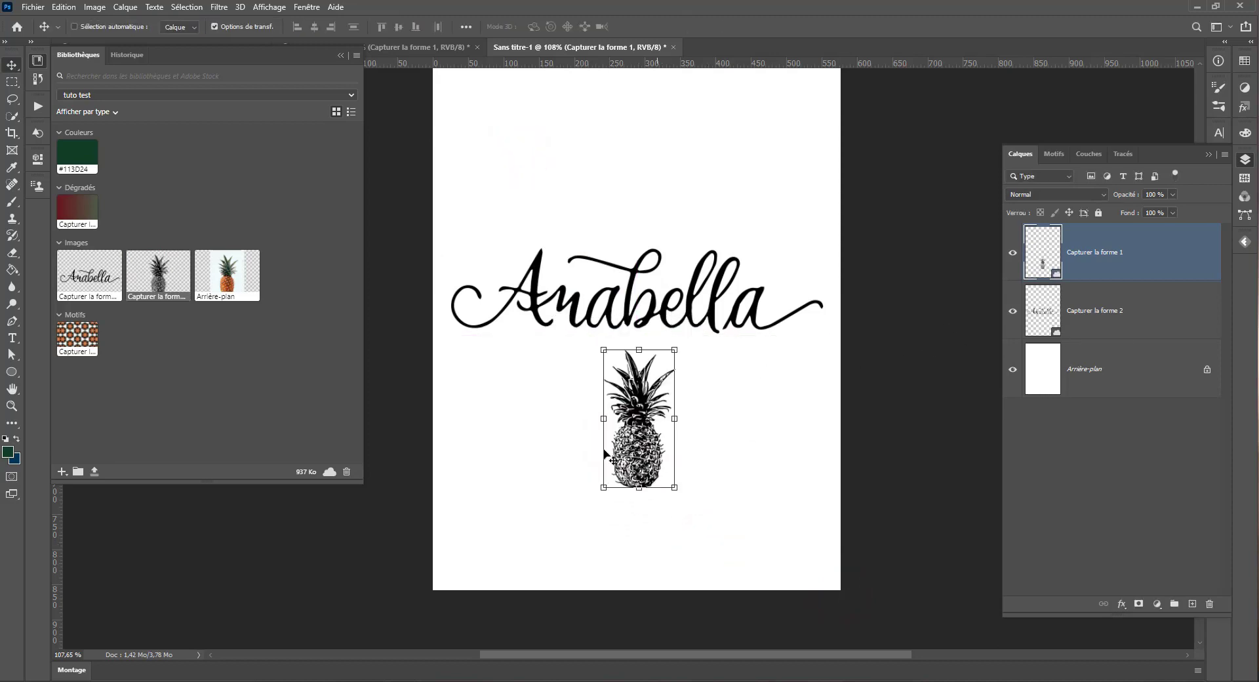
Step: Move the pineapple shape above the Anabella lettering, keeping it centred, and switch to the Rectangular Marquee tool
scroll(612, 459, up, 5)
scroll(682, 475, down, 5)
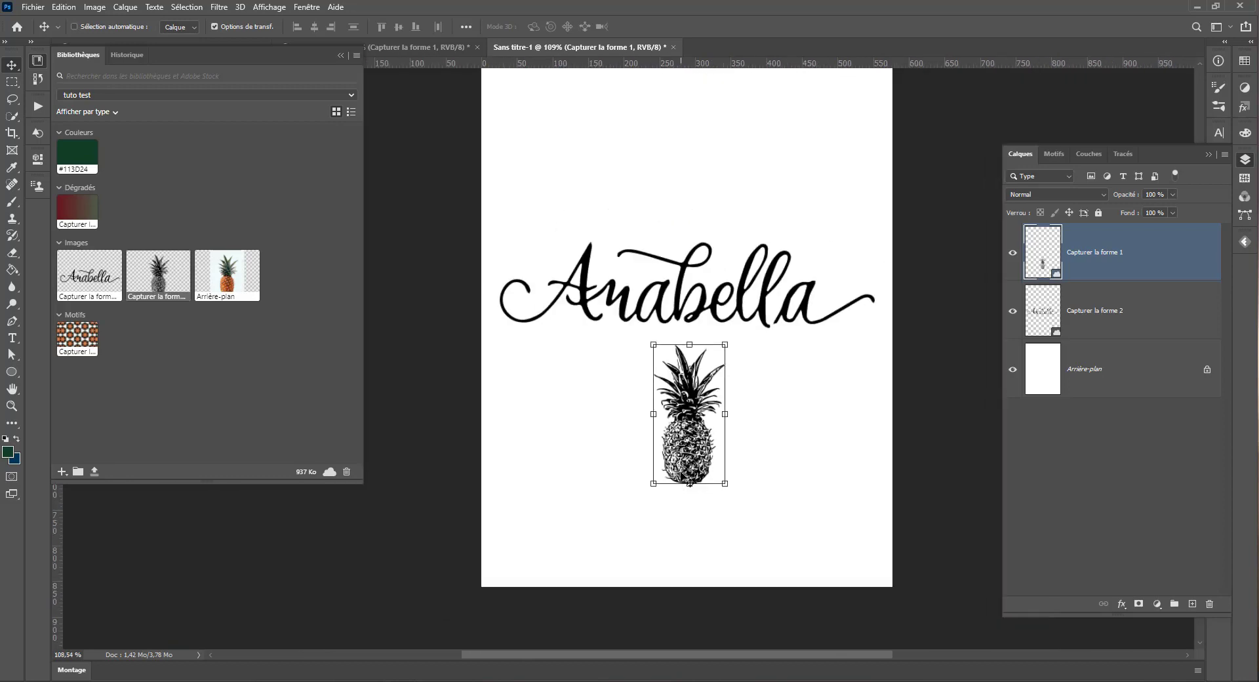
scroll(690, 483, down, 3)
drag(630, 467, 636, 295)
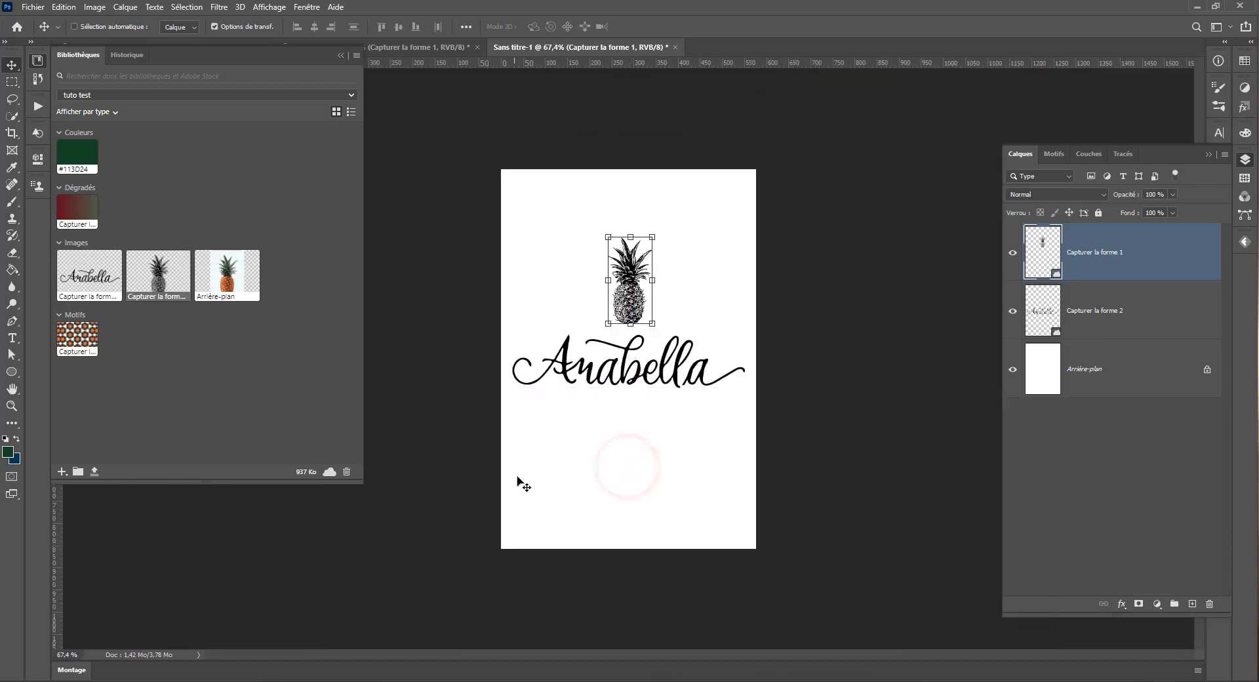
click(638, 457)
click(16, 83)
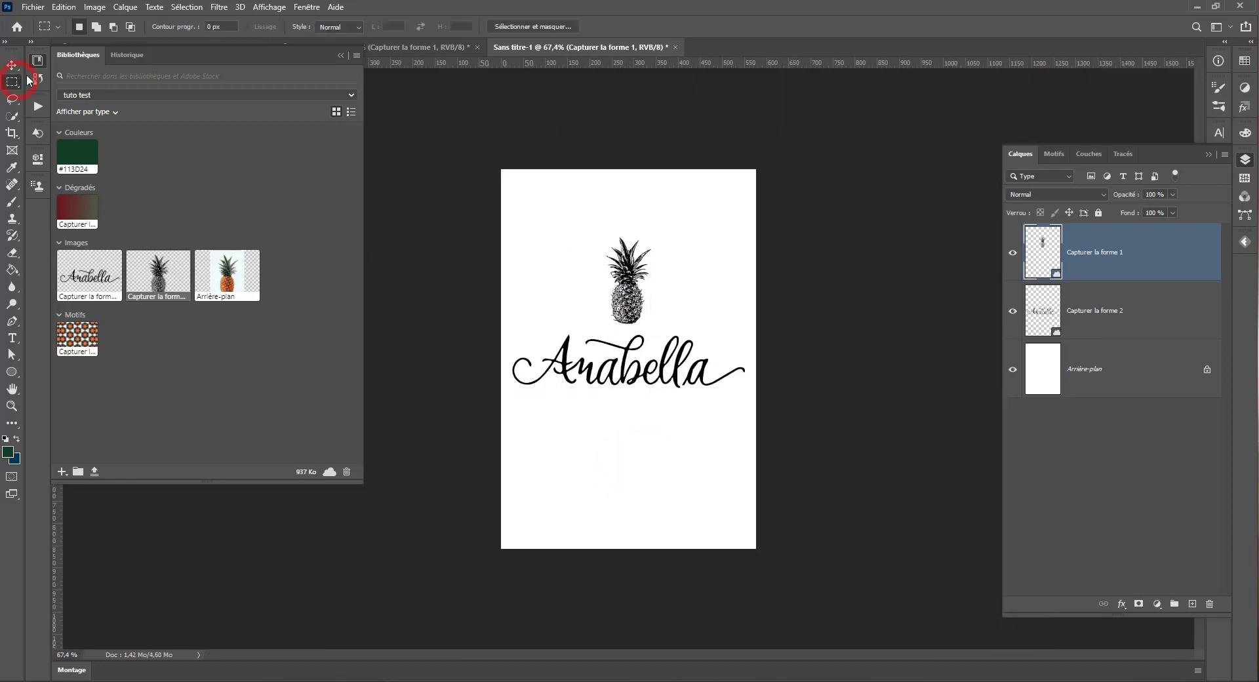
click(37, 61)
click(37, 60)
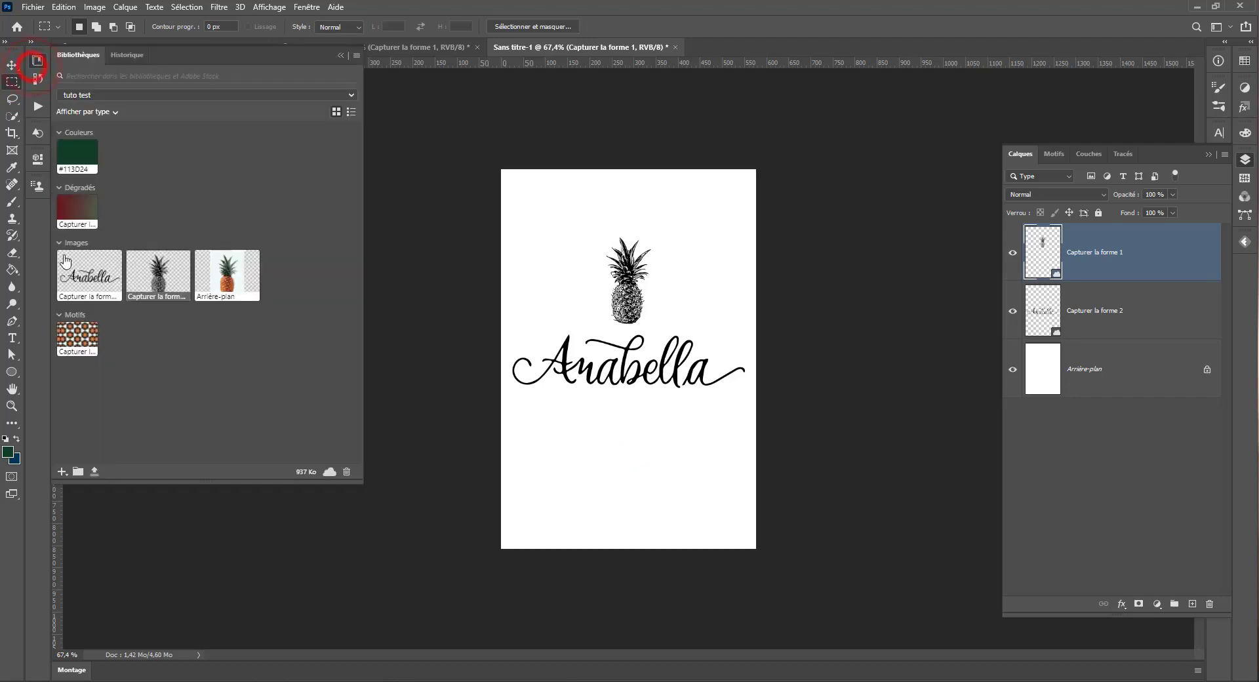
click(62, 471)
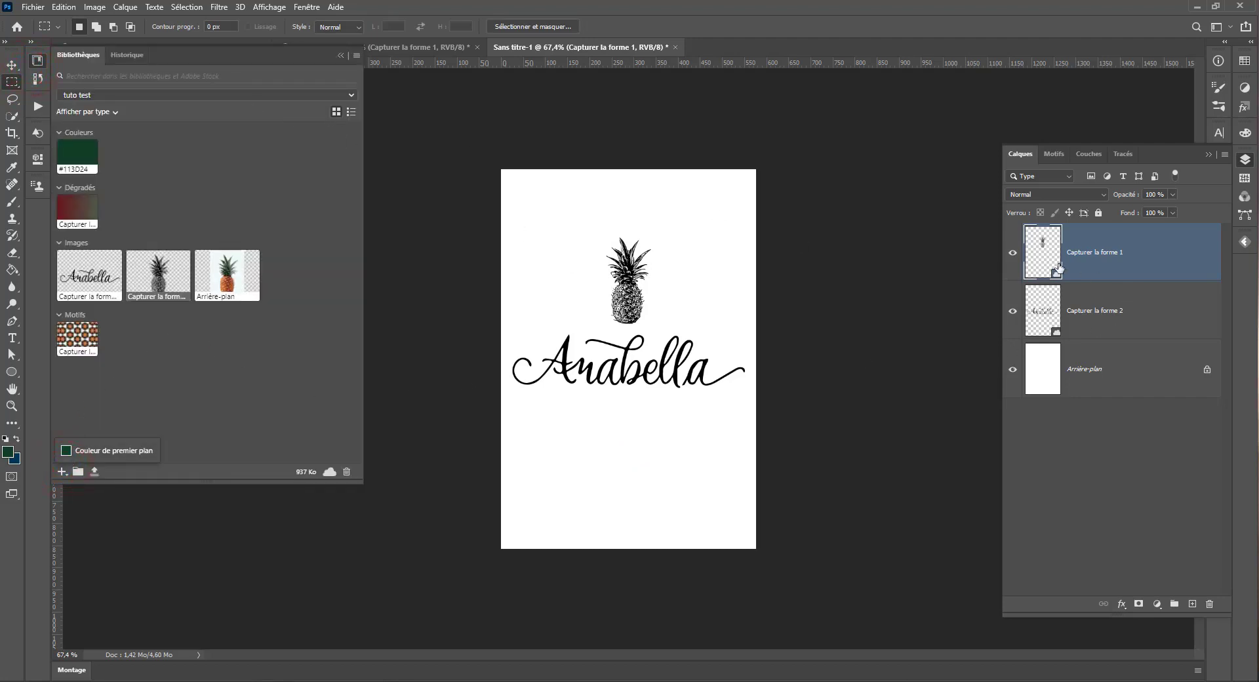
click(1057, 316)
Step: Switch to the pineapple photo document and save it
click(422, 47)
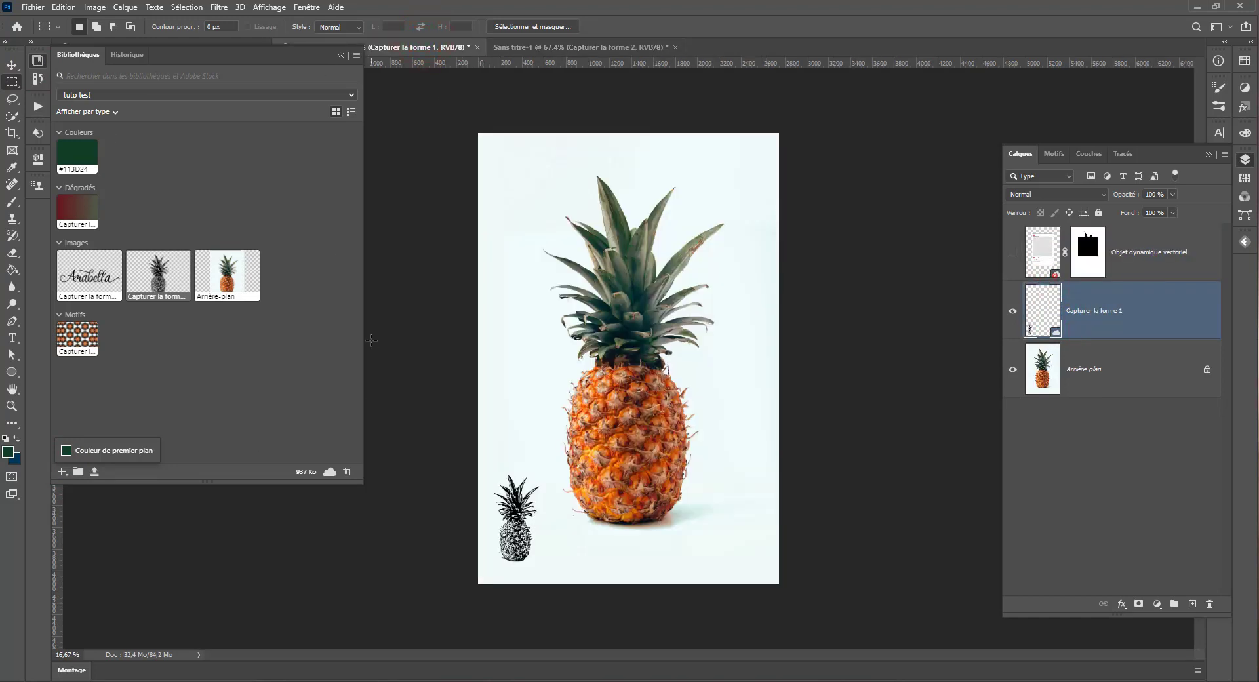
key(ctrl+s)
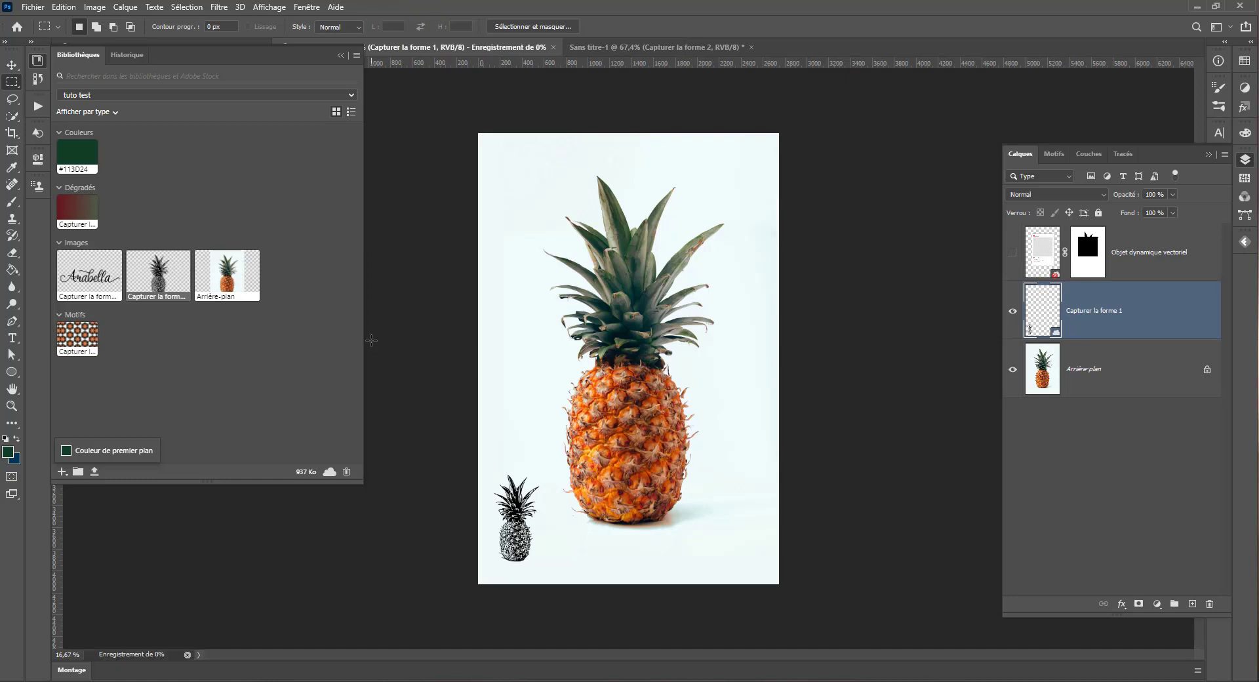